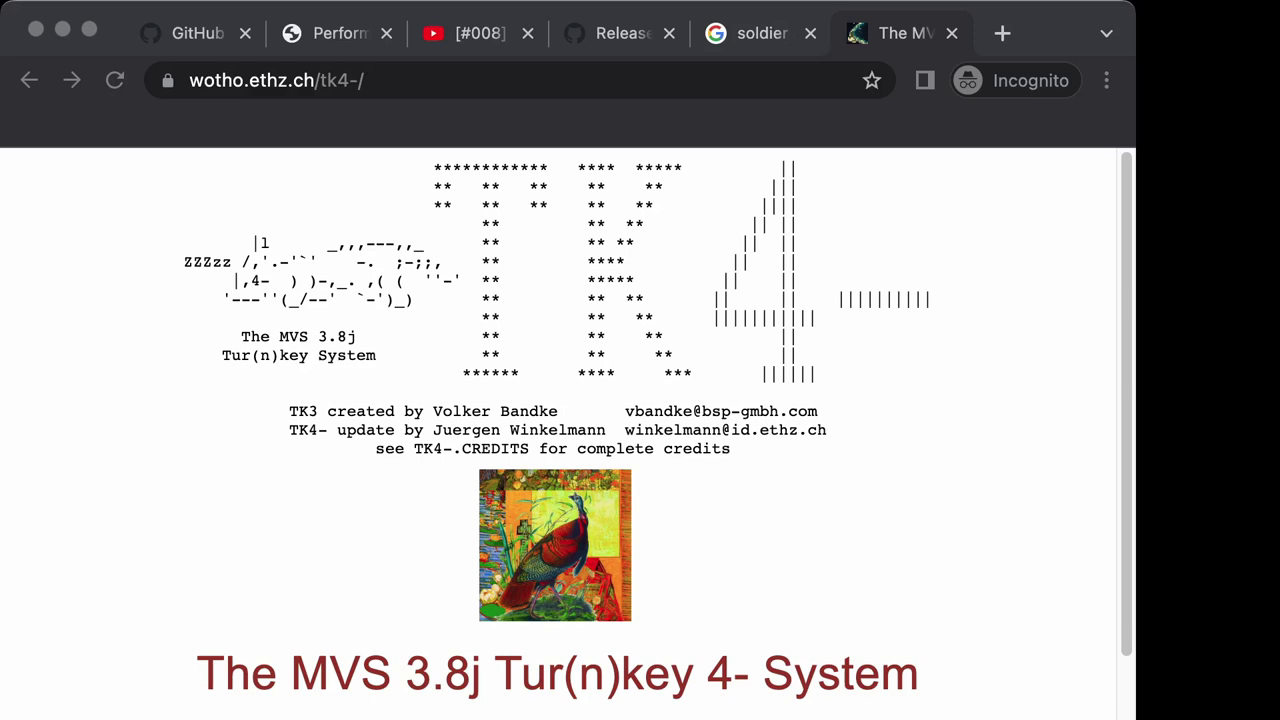
# Bring the Chrome window showing the TK4- MVS 3.8j Tur(n)key system page to the front.
pyautogui.press('super+Tab')
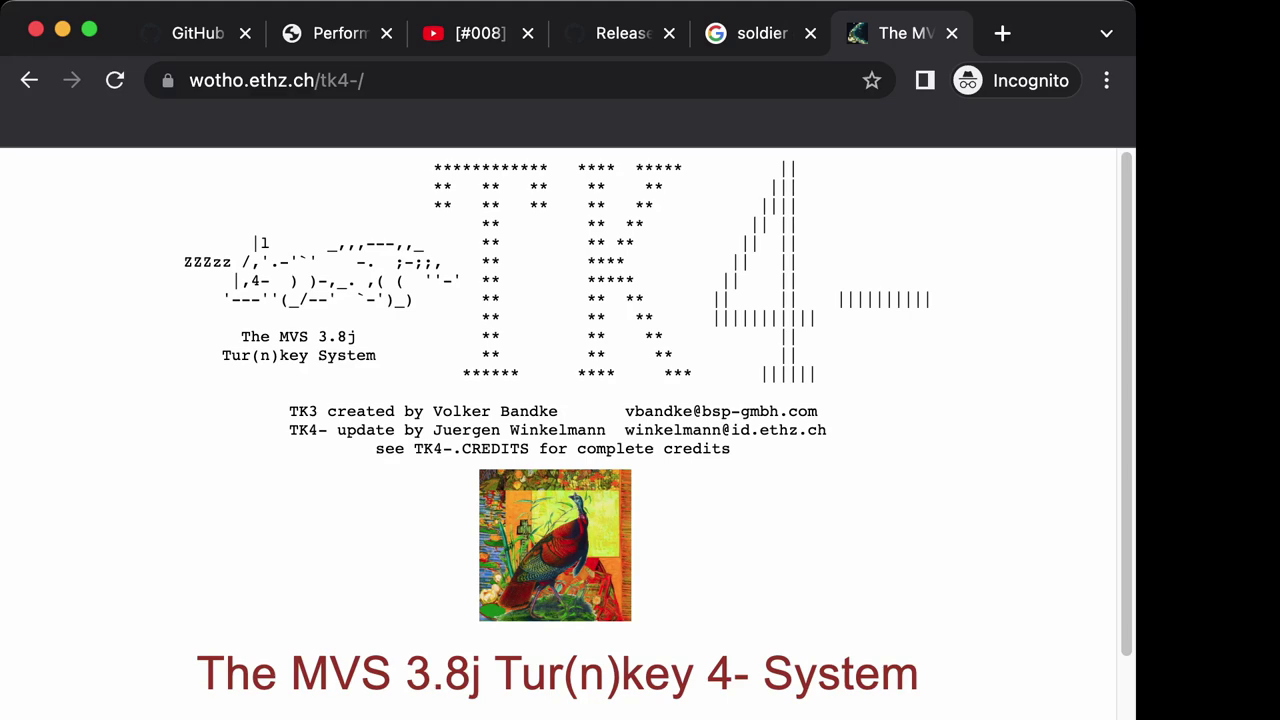
pyautogui.scroll(-10, 560, 430)
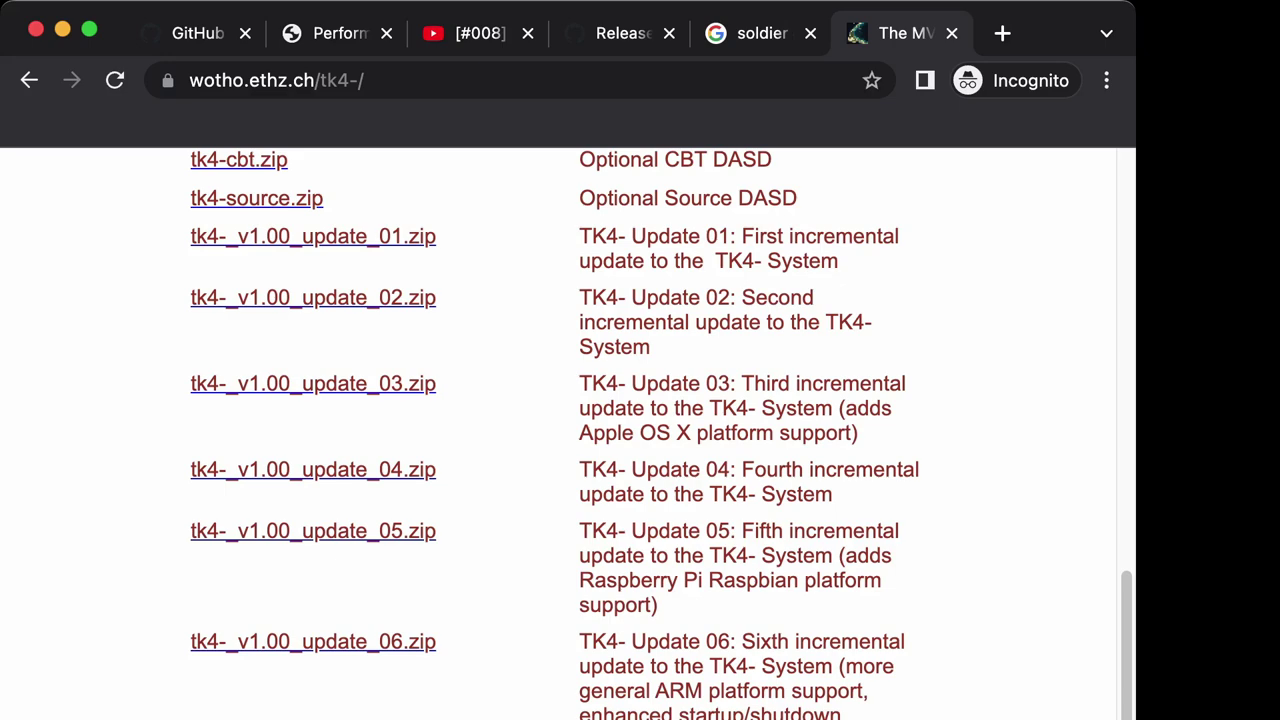
pyautogui.scroll(10, 570, 430)
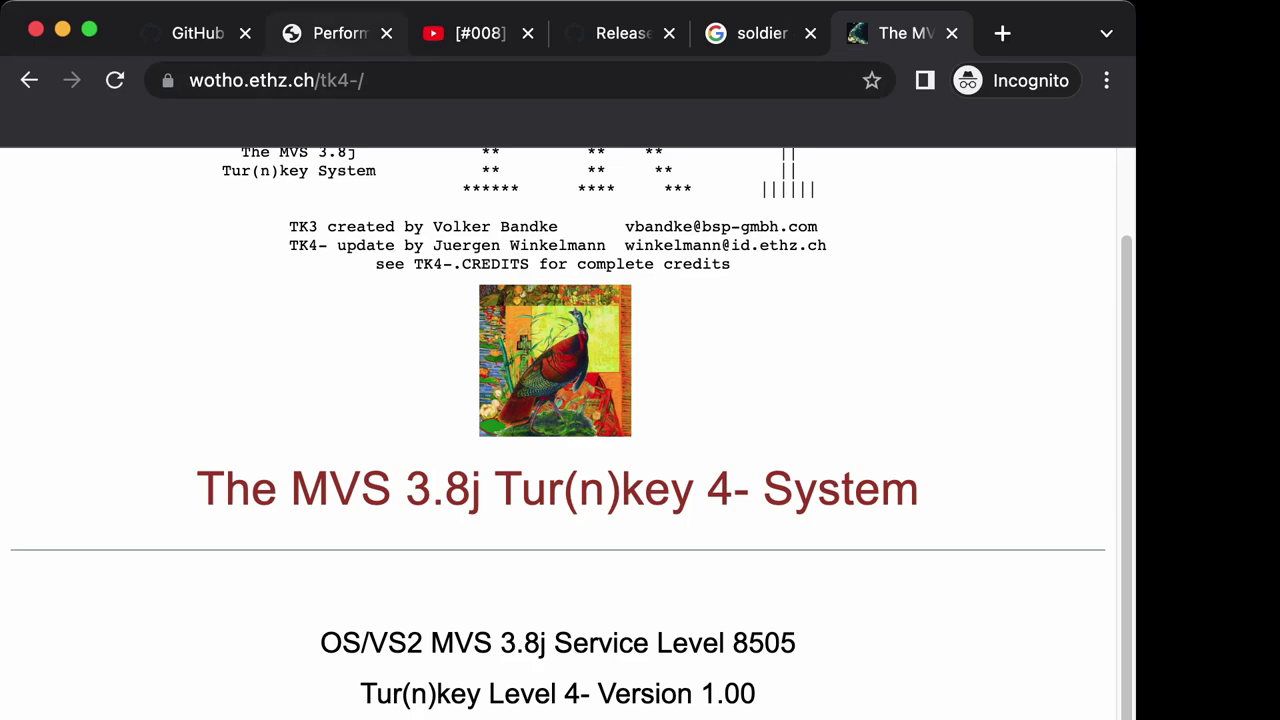
# Switch to the Installing MVS 3.8 SYSGEN guide and mark its 'System Generation' subtitle.
pyautogui.click(340, 33)
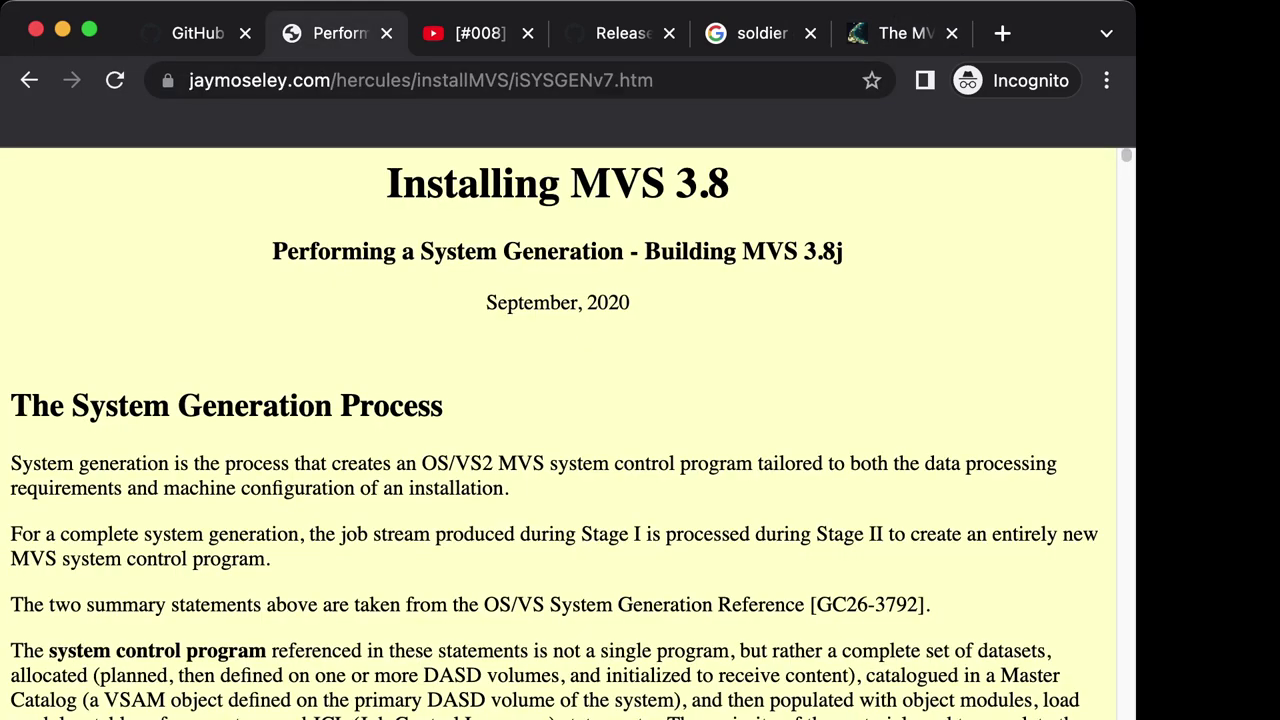
pyautogui.moveTo(420, 251); pyautogui.dragTo(624, 251)
pyautogui.click(624, 251)
pyautogui.scroll(-3, 558, 430)
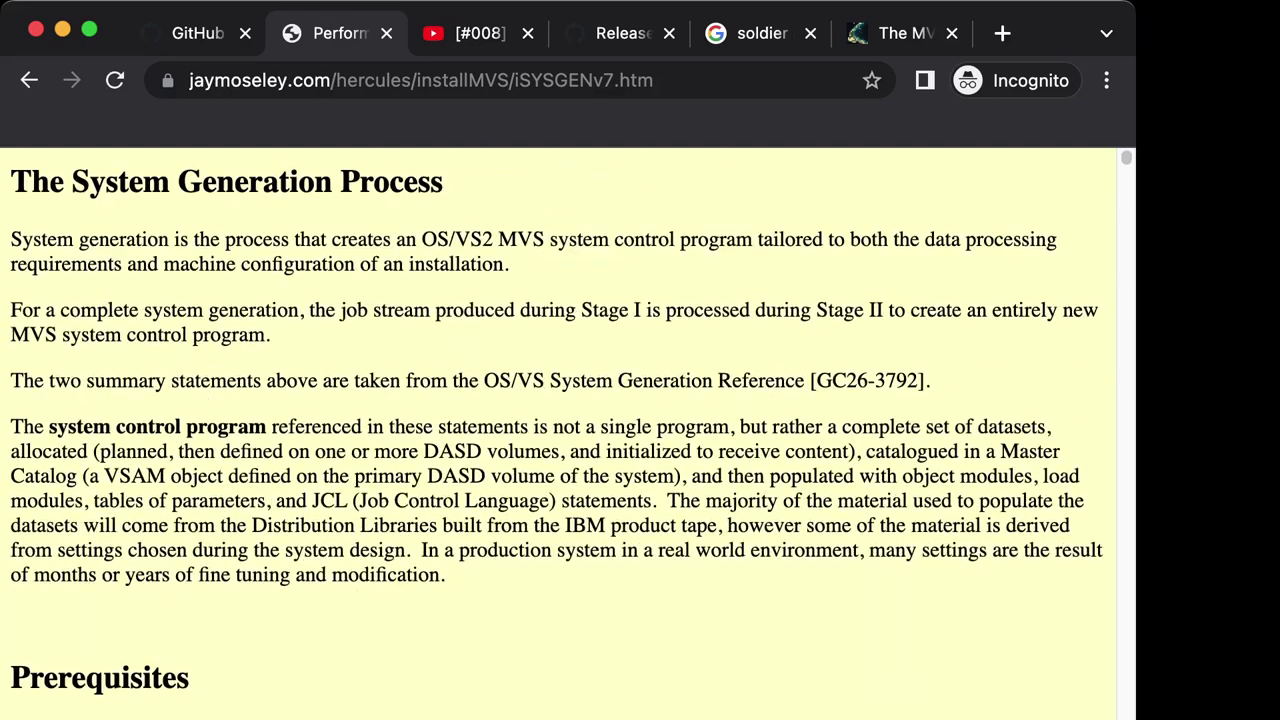
pyautogui.scroll(3, 558, 430)
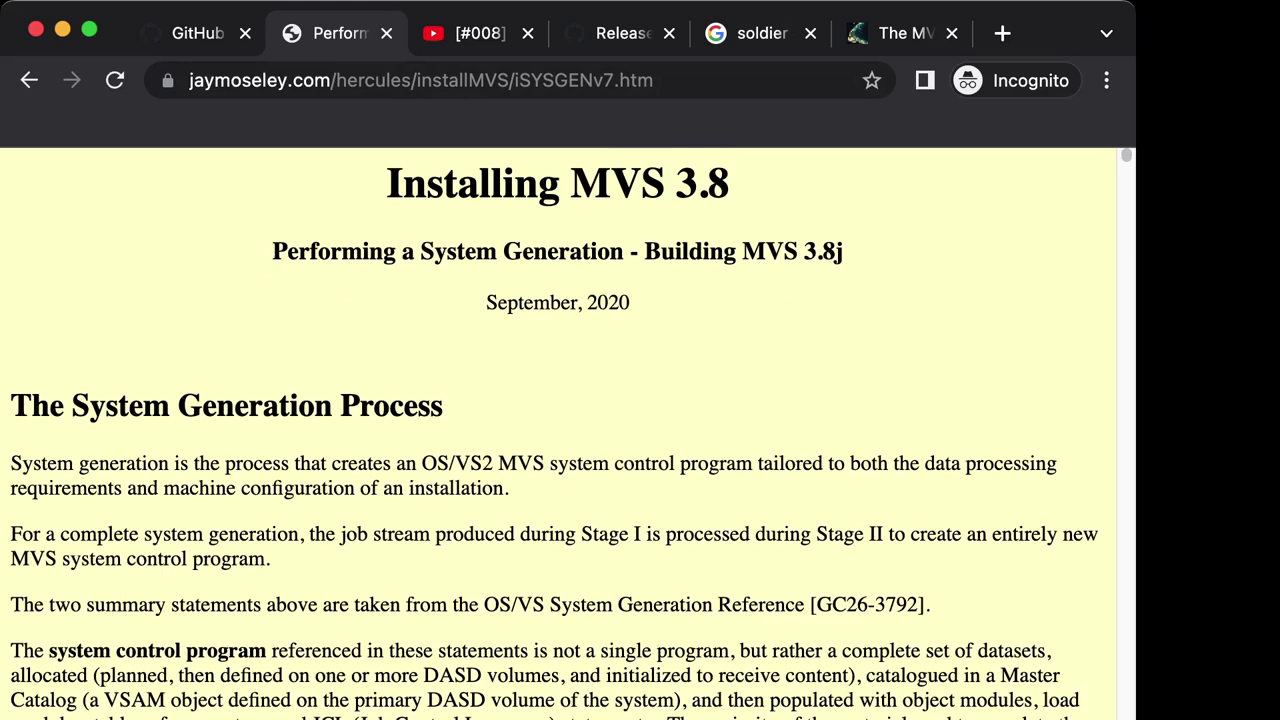
# Scroll through the sections of the Performing a System Generation guide.
pyautogui.scroll(-5, 558, 434)
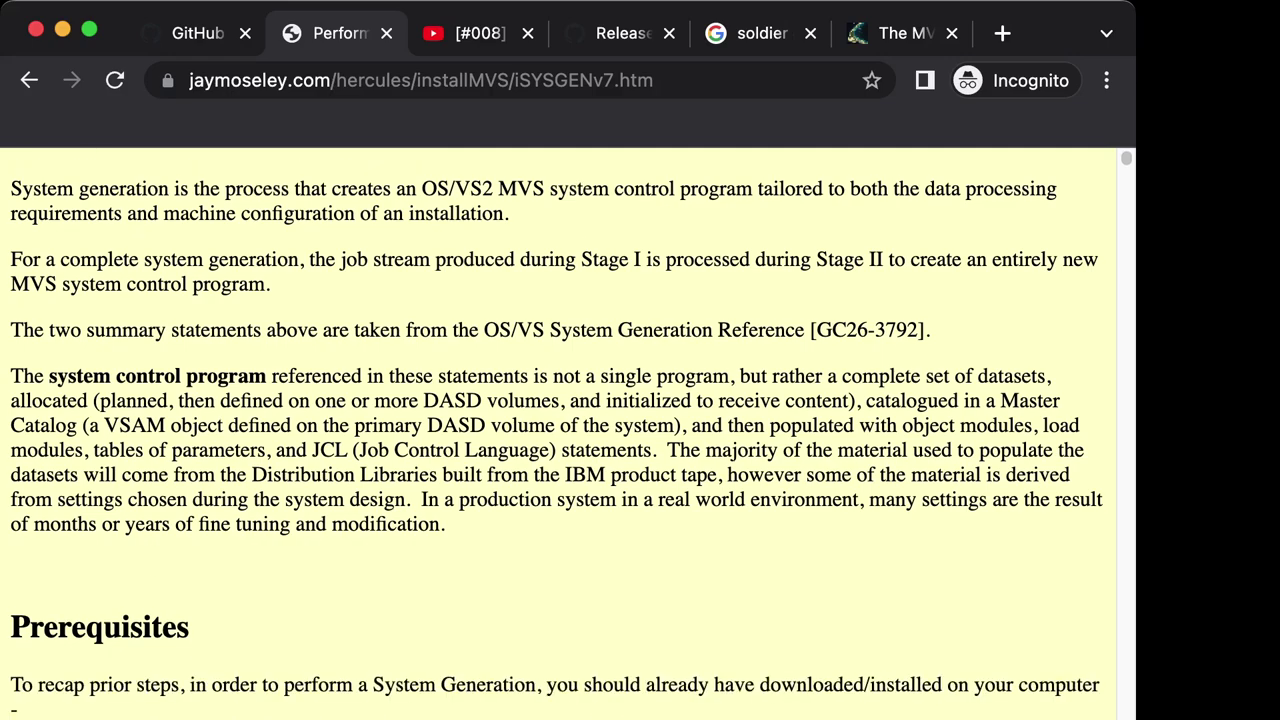
pyautogui.scroll(-7, 558, 434)
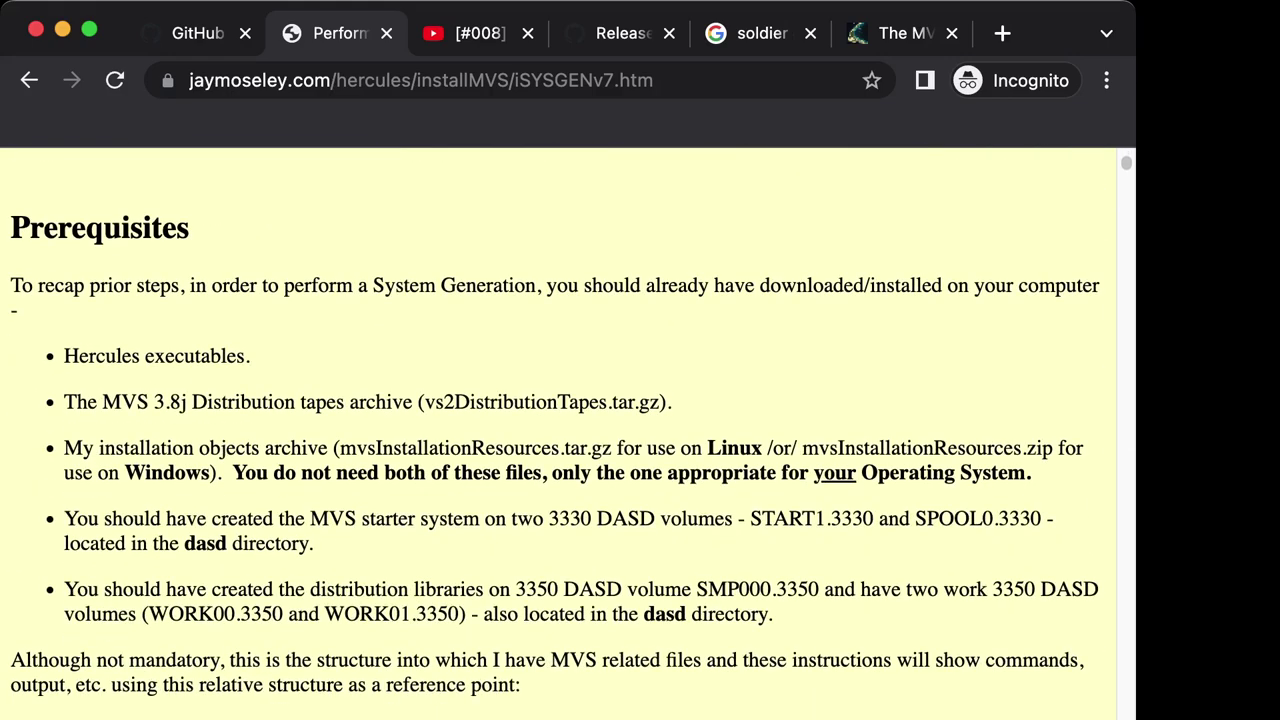
pyautogui.scroll(-20, 558, 434)
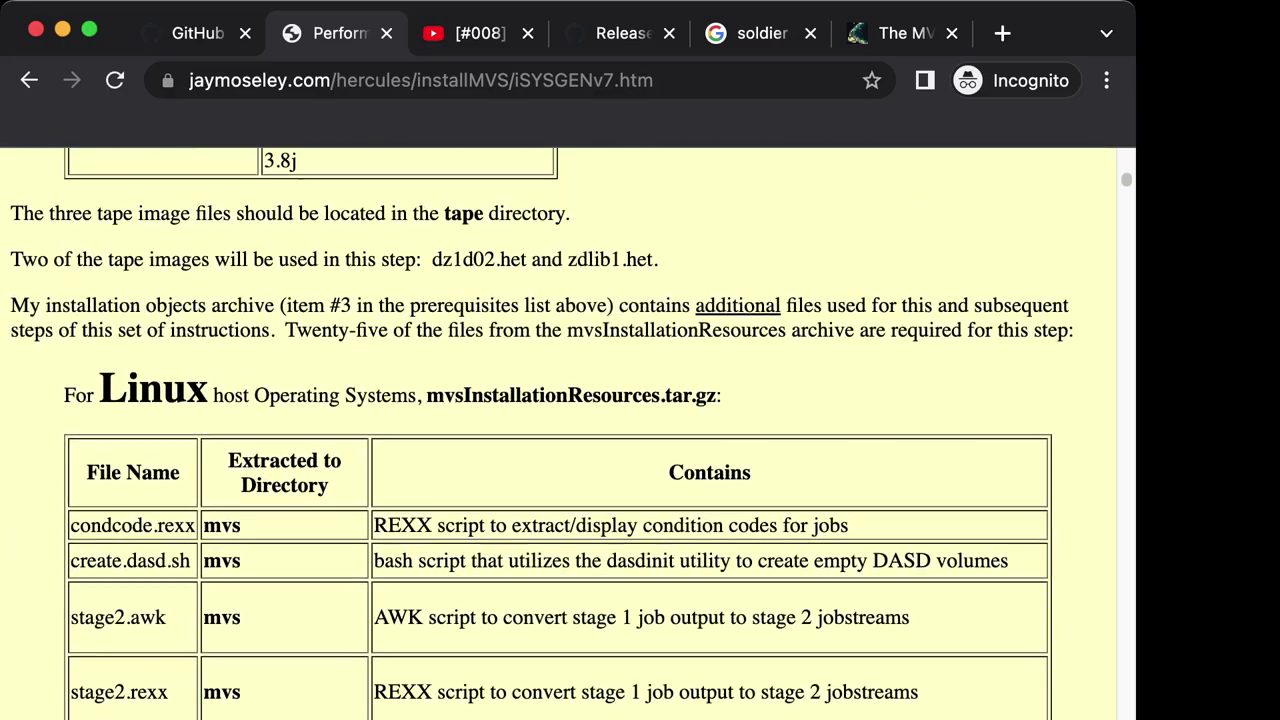
pyautogui.scroll(-14, 558, 434)
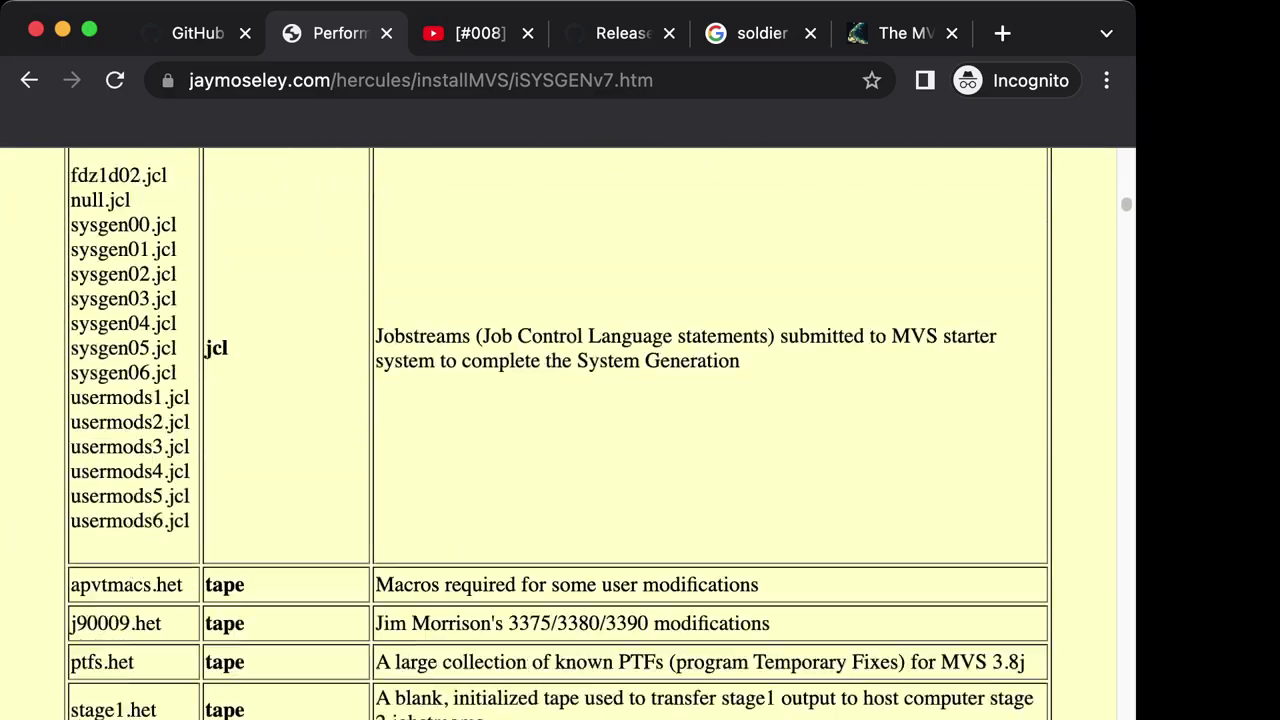
pyautogui.scroll(-10, 560, 430)
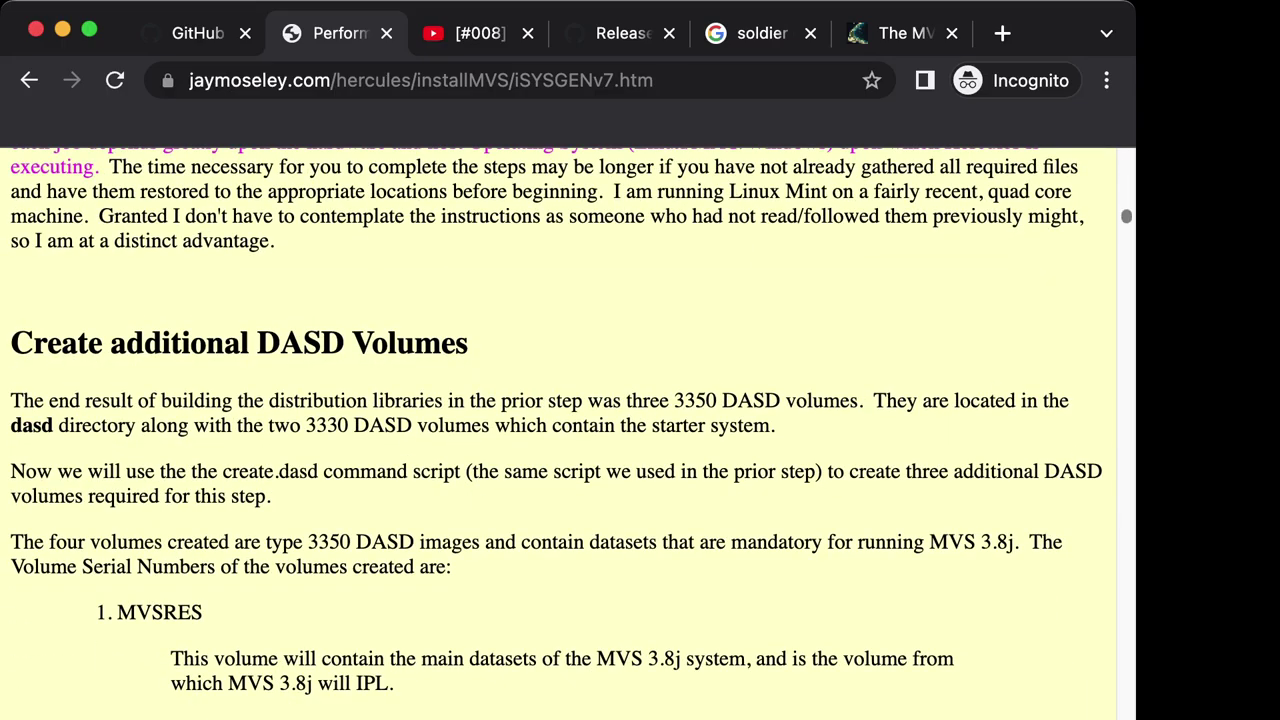
pyautogui.scroll(-20, 560, 430)
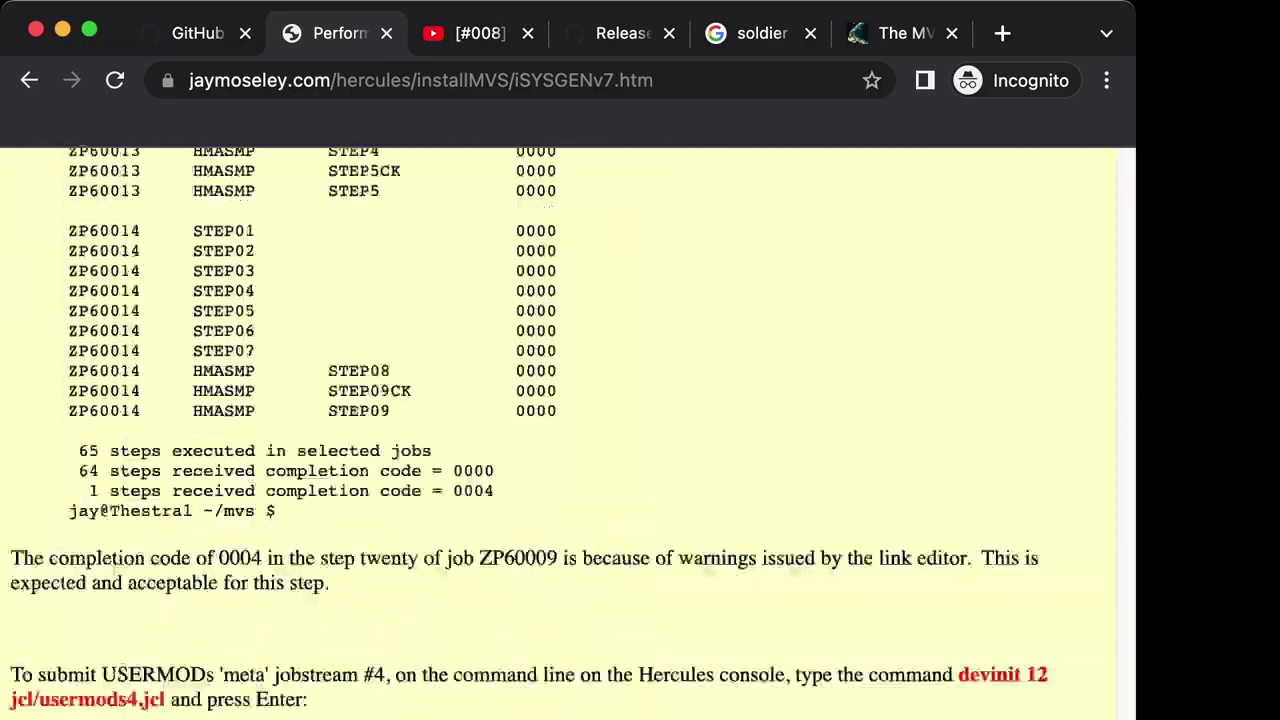
pyautogui.scroll(-20, 560, 430)
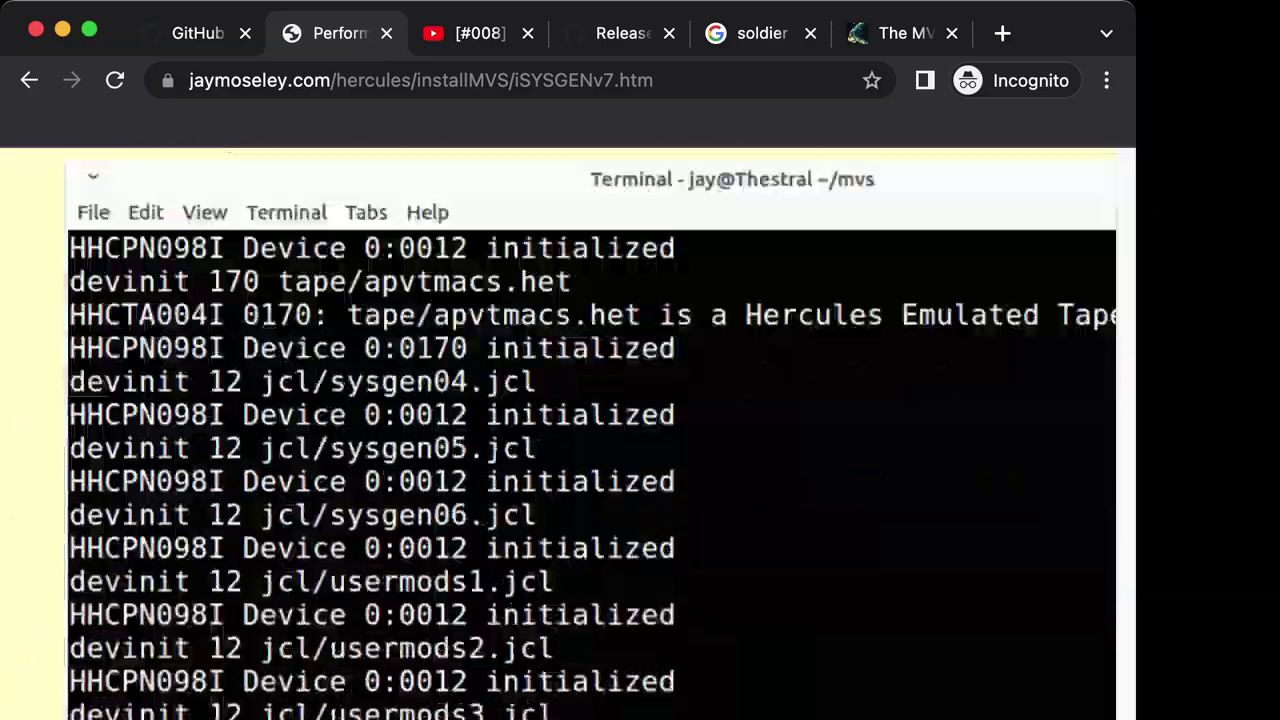
pyautogui.scroll(-20, 560, 430)
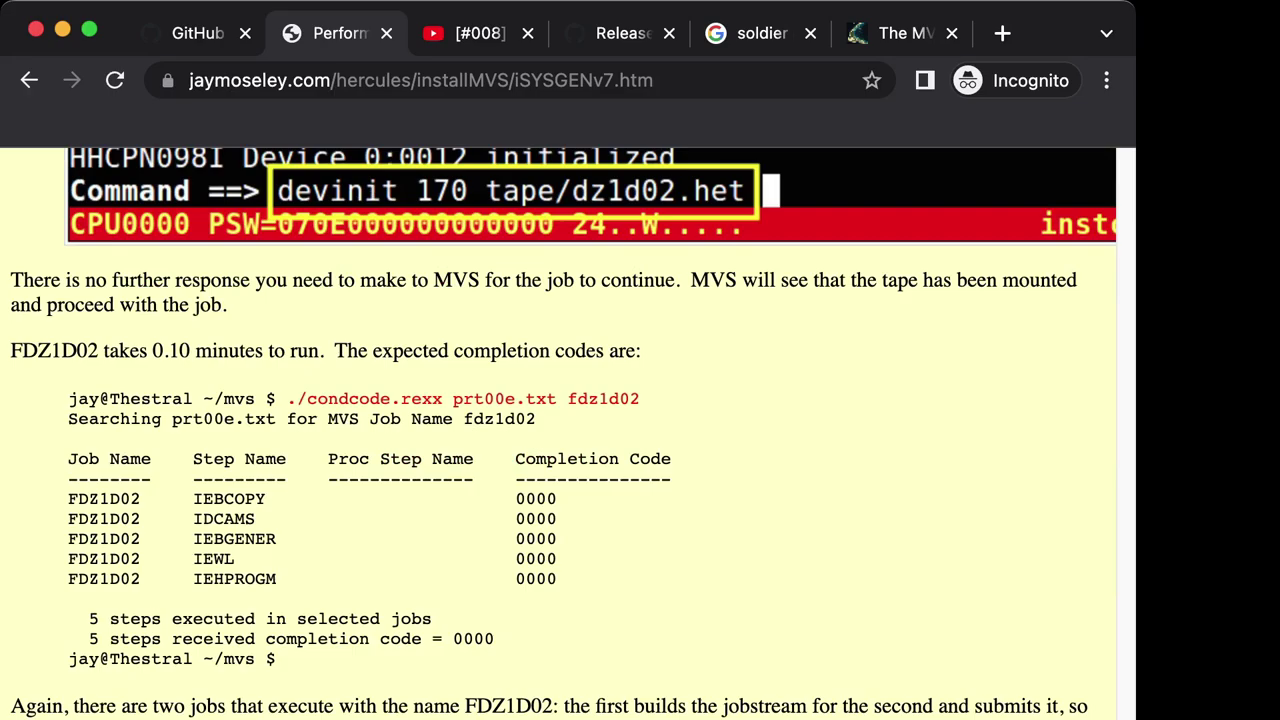
pyautogui.scroll(-20, 560, 430)
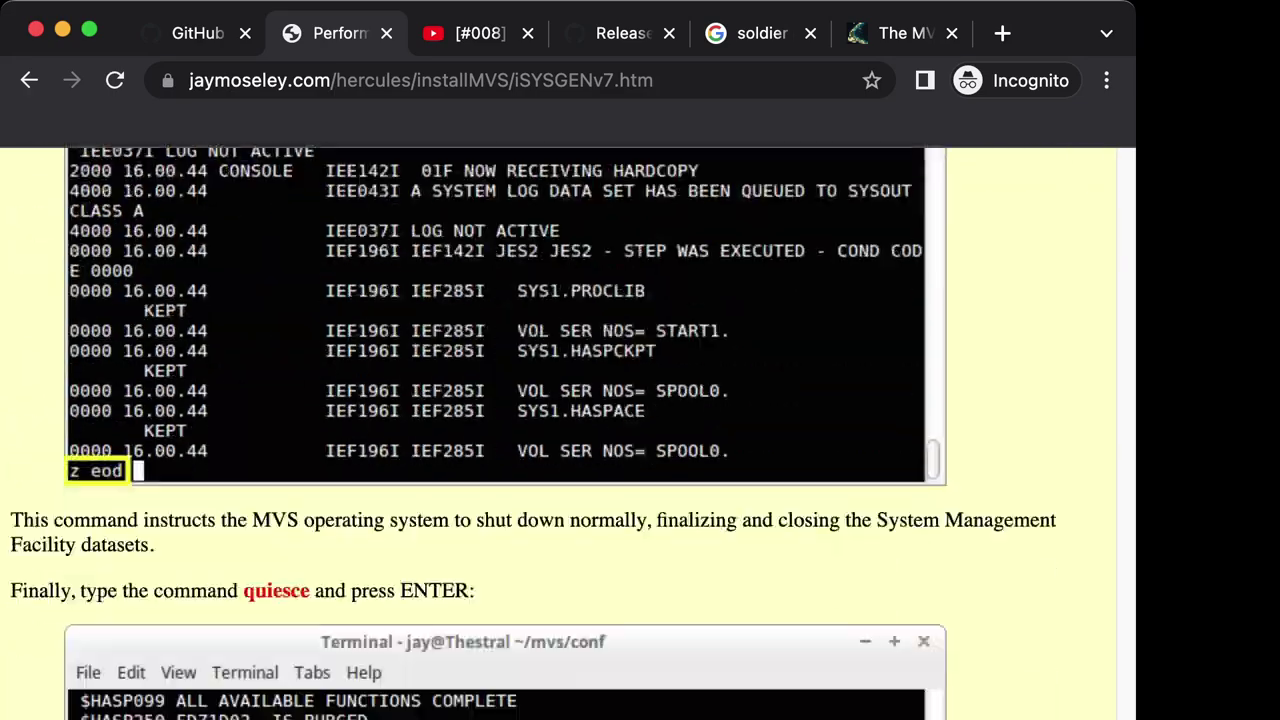
pyautogui.scroll(-5, 560, 430)
pyautogui.scroll(20, 560, 430)
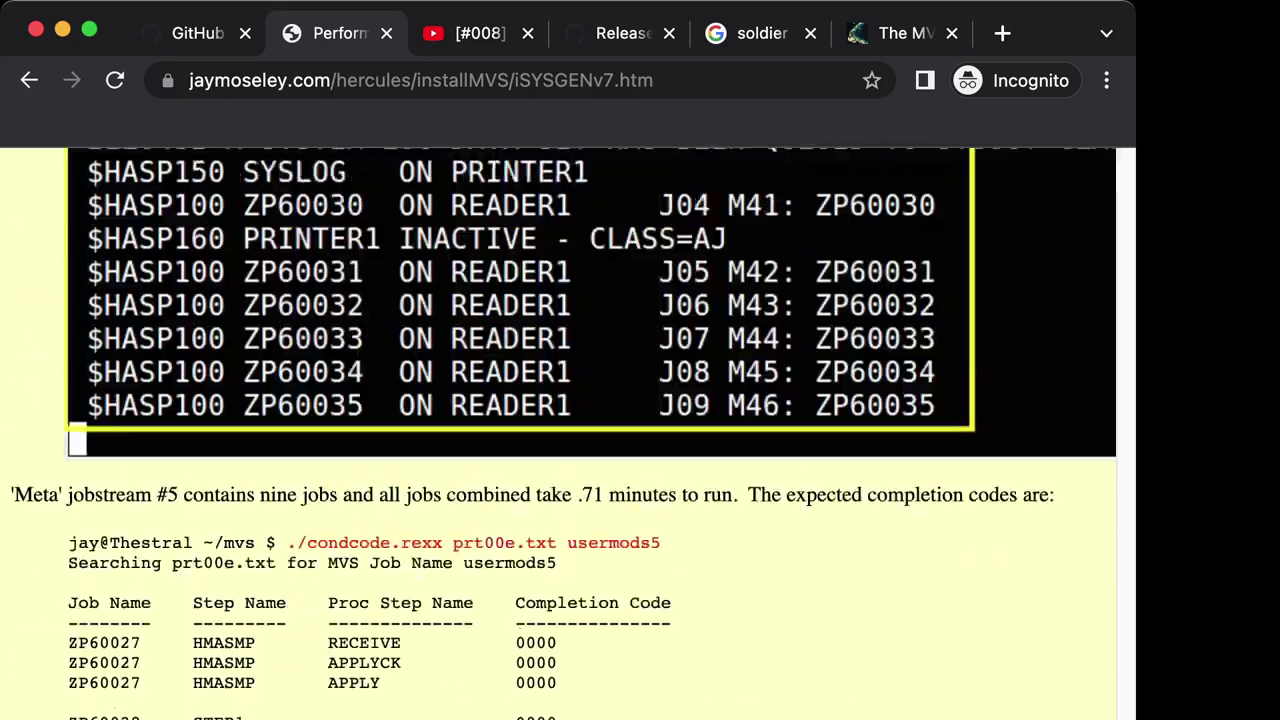
pyautogui.scroll(20, 560, 430)
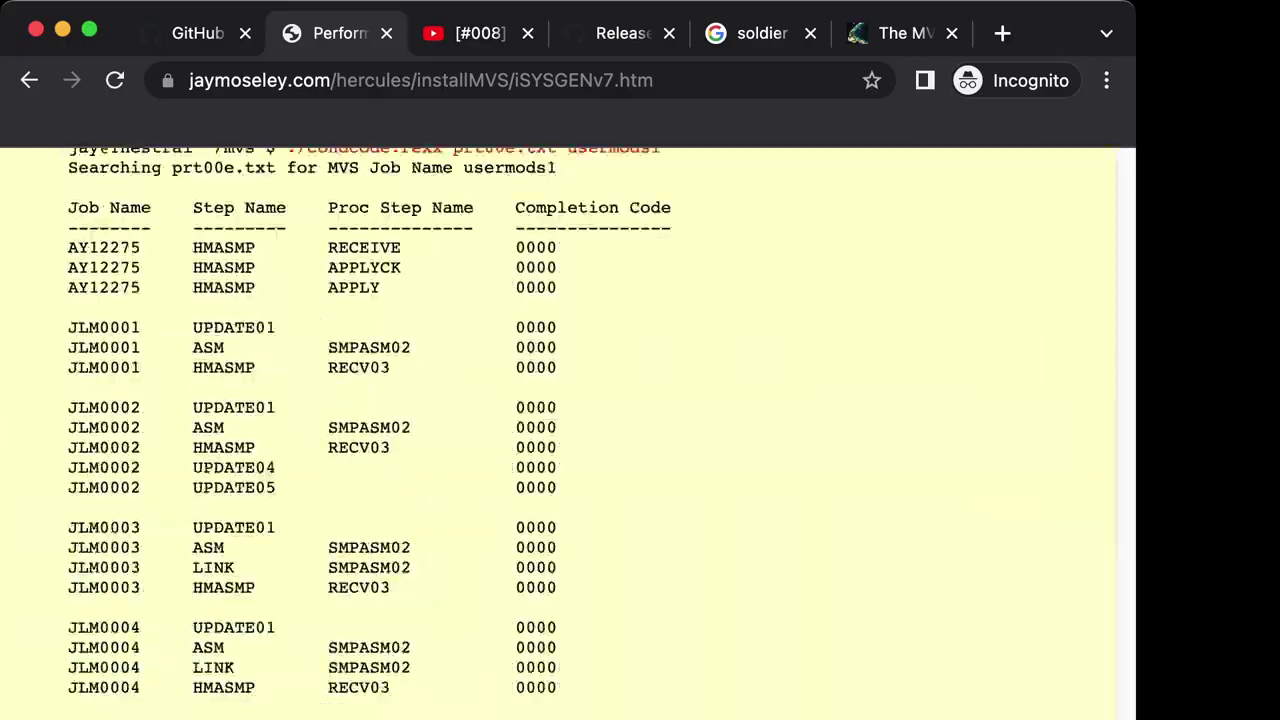
pyautogui.scroll(-20, 560, 430)
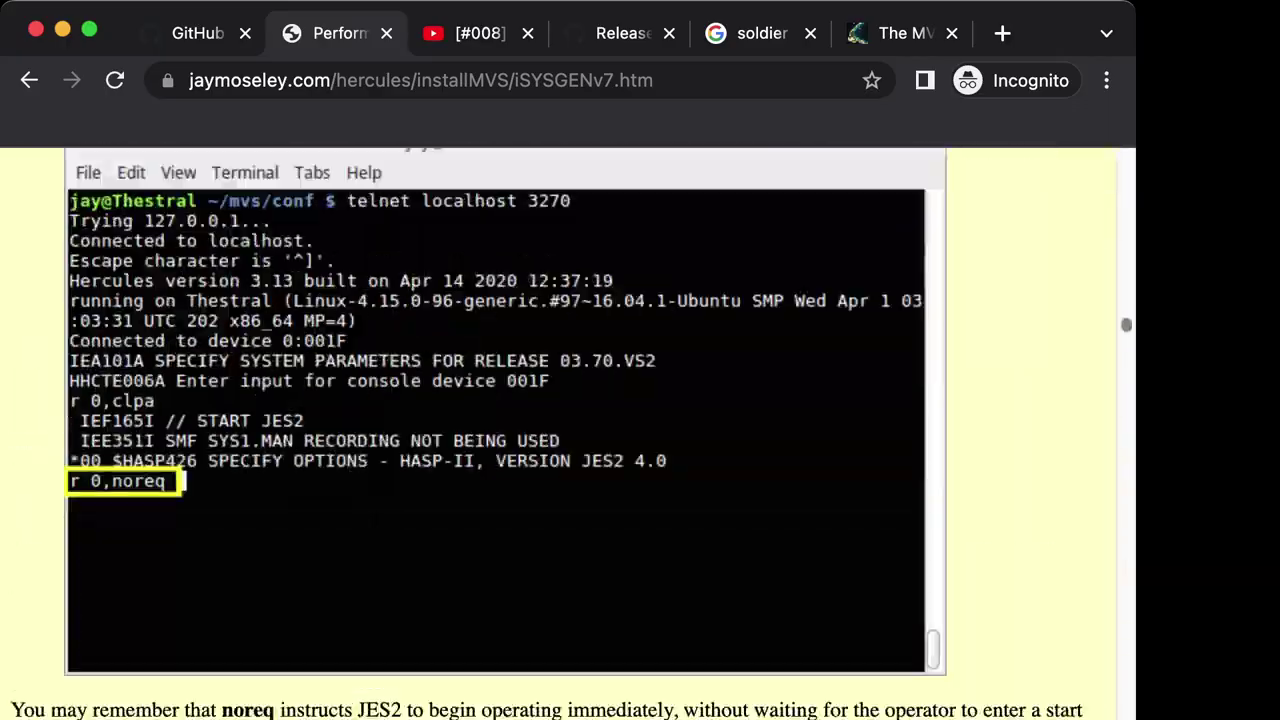
pyautogui.scroll(15, 560, 430)
pyautogui.scroll(20, 560, 430)
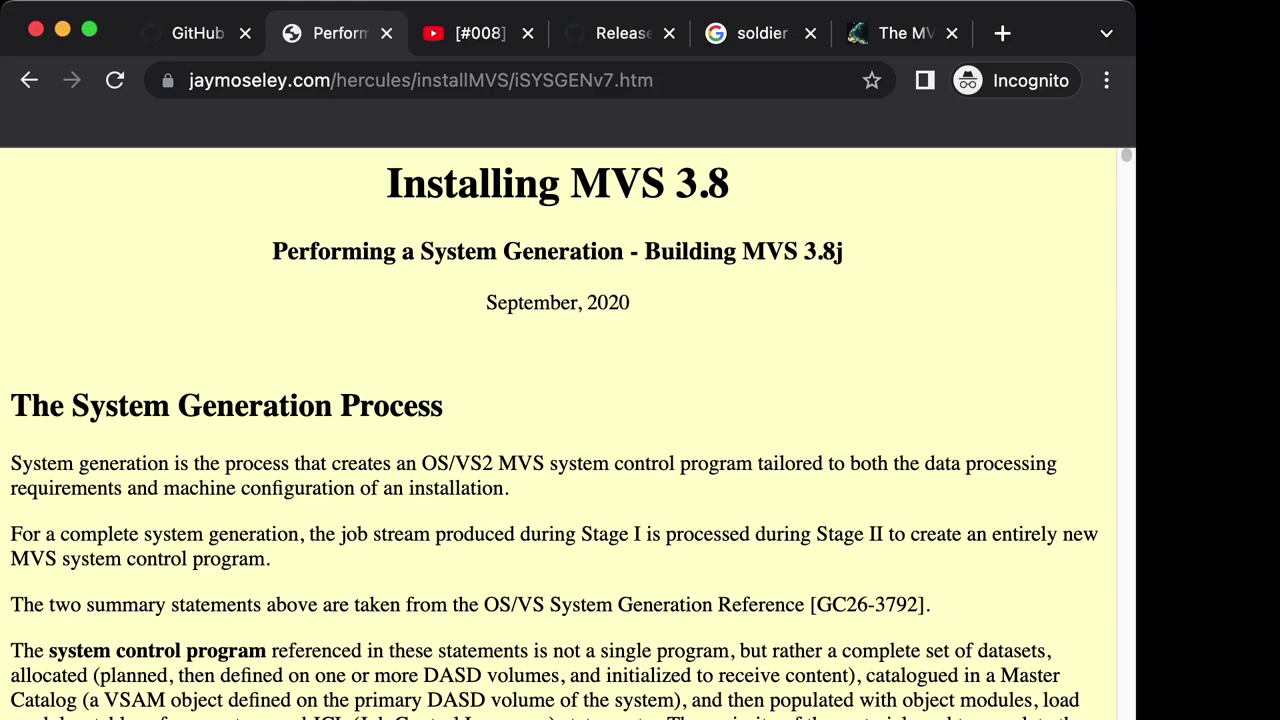
pyautogui.scroll(-5, 558, 430)
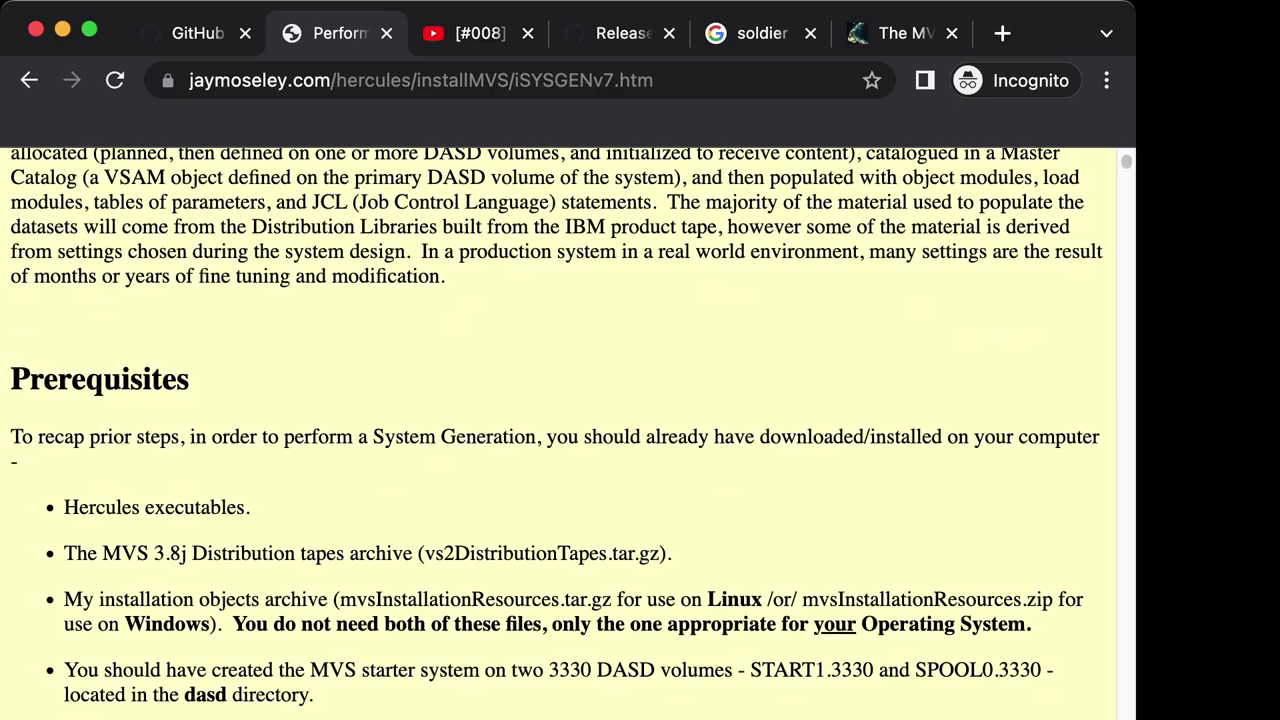
pyautogui.scroll(2, 558, 430)
pyautogui.scroll(3, 558, 430)
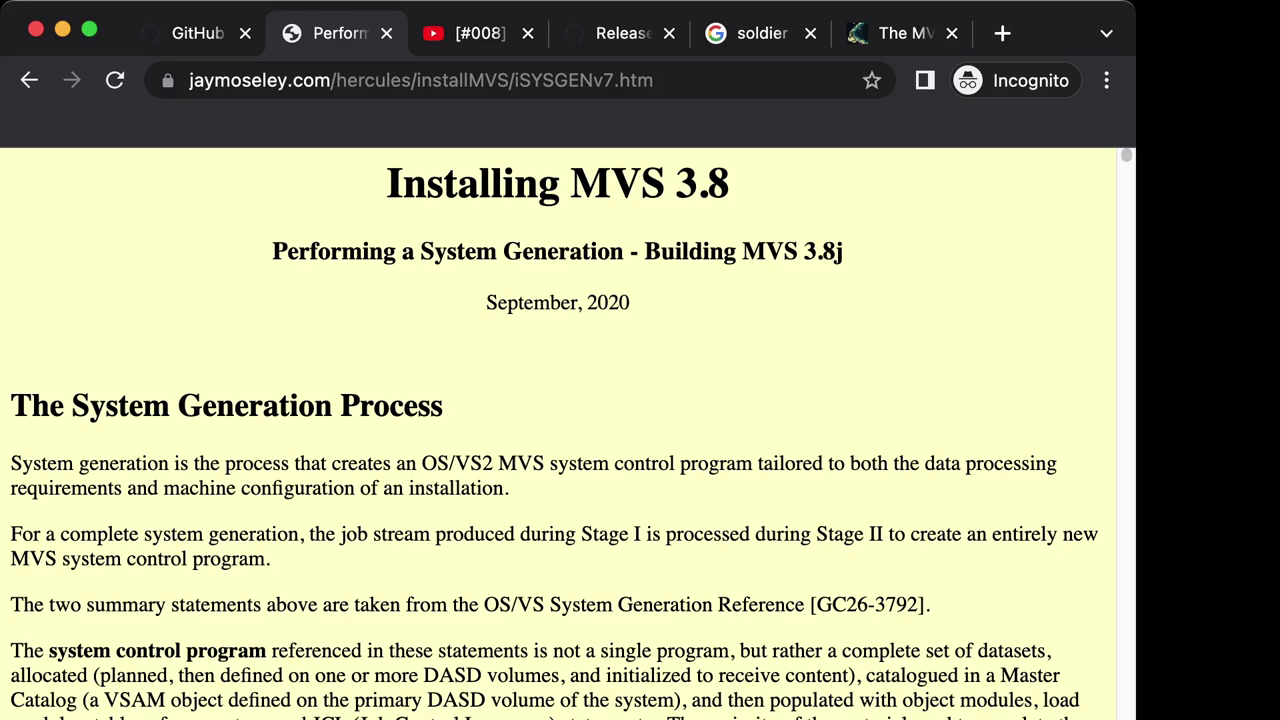
pyautogui.scroll(-1, 558, 430)
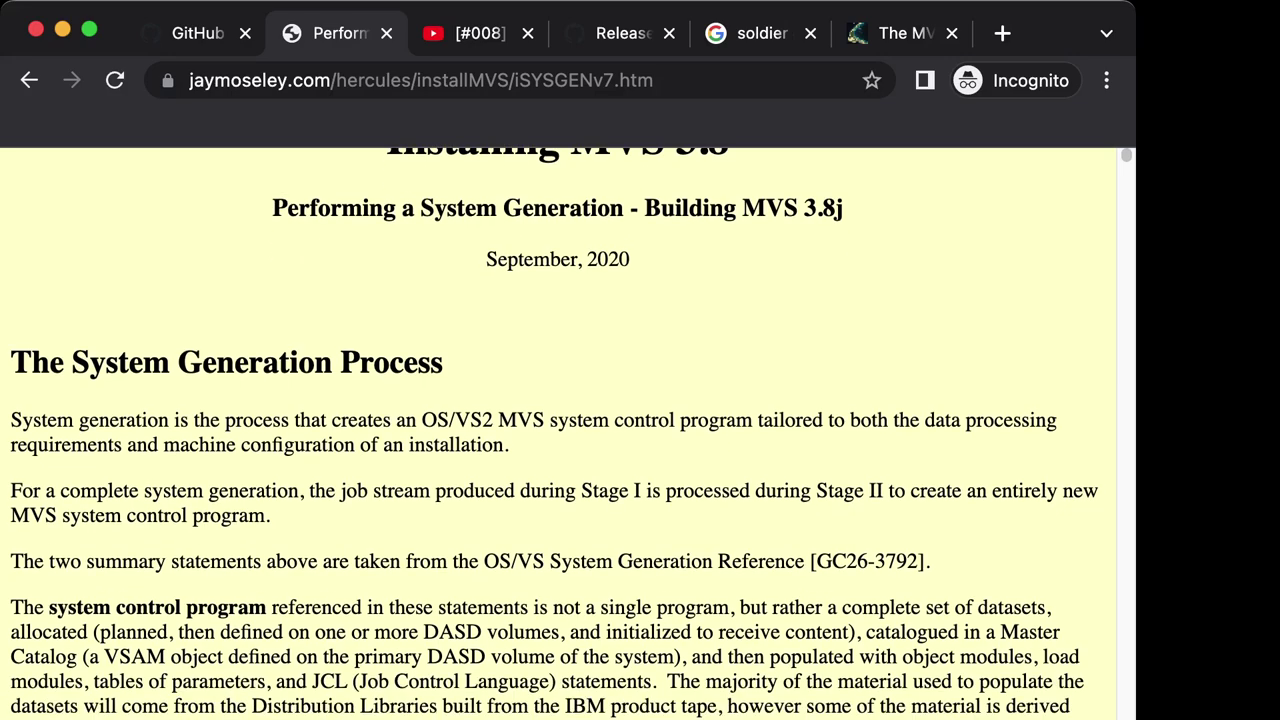
pyautogui.scroll(-2, 558, 430)
pyautogui.scroll(2, 558, 430)
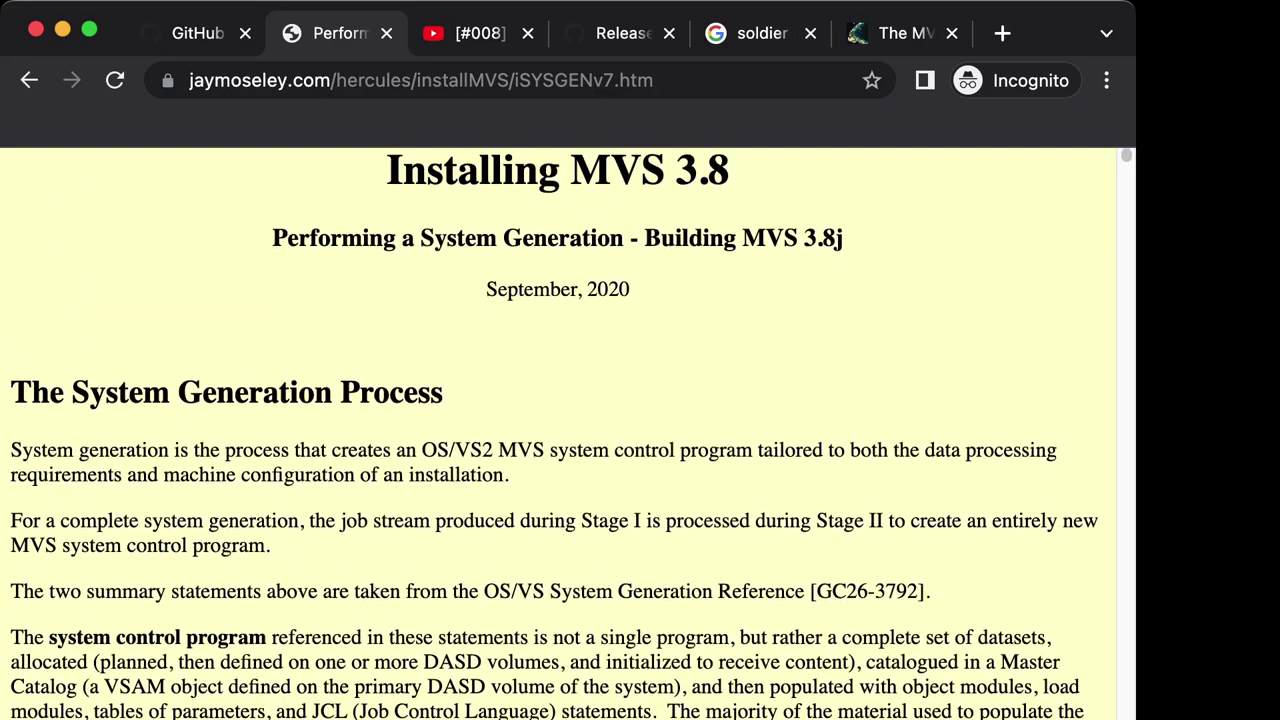
pyautogui.scroll(-4, 558, 430)
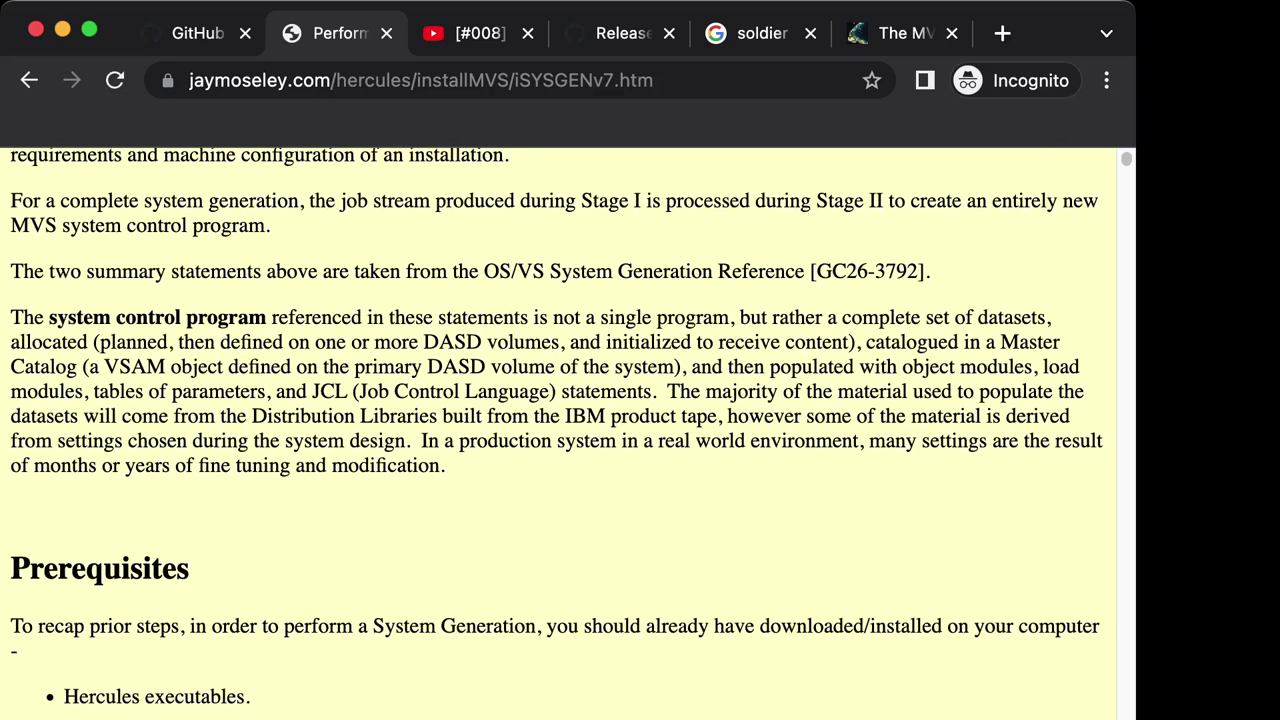
pyautogui.scroll(-2, 558, 430)
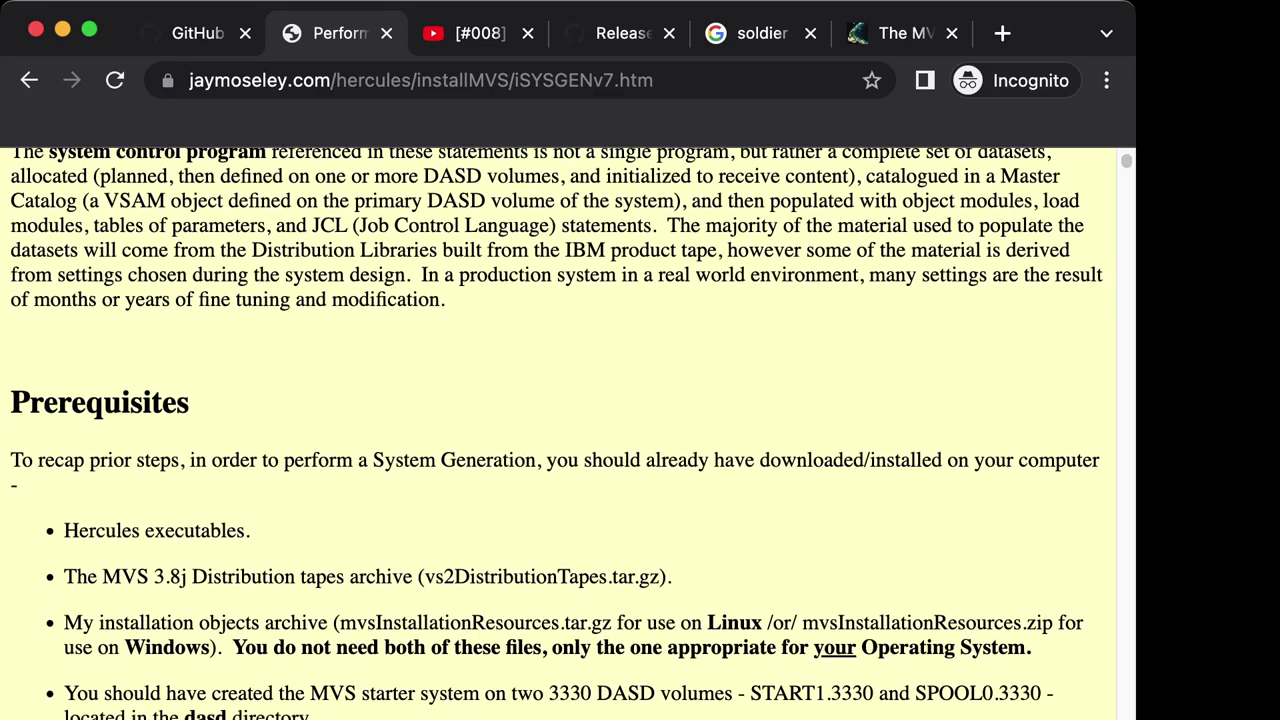
pyautogui.scroll(6, 558, 430)
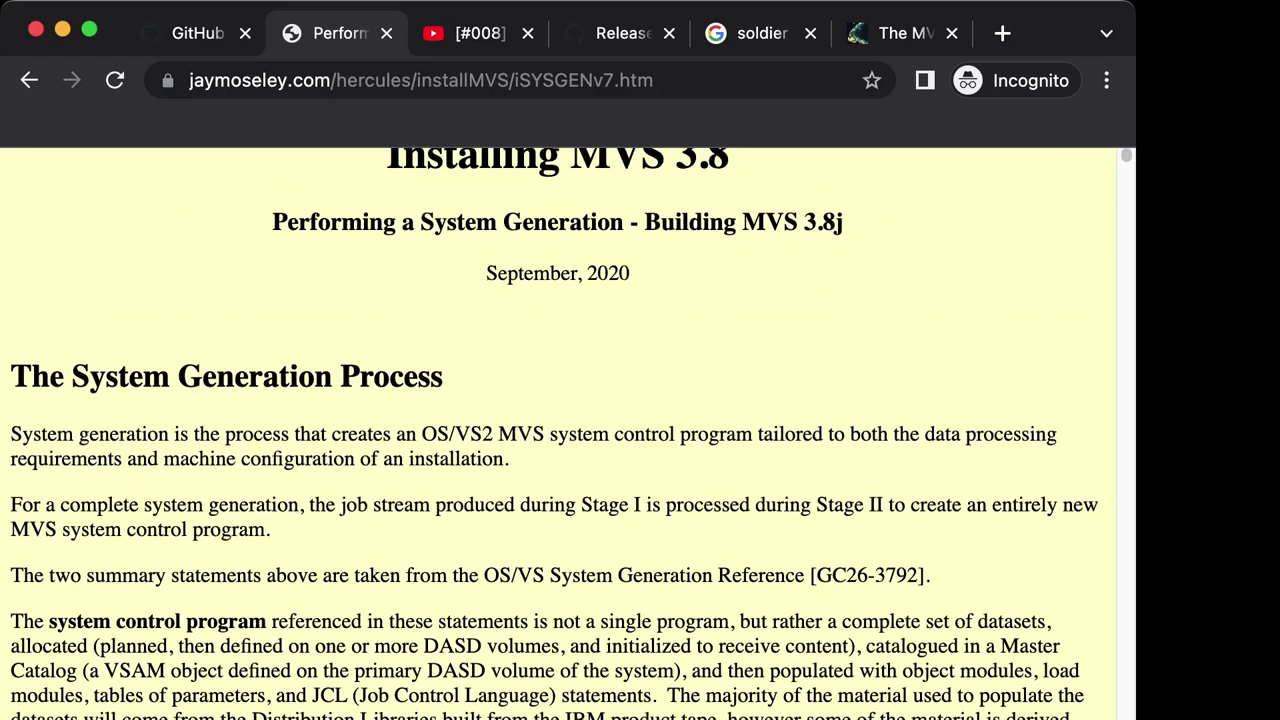
pyautogui.scroll(1, 558, 430)
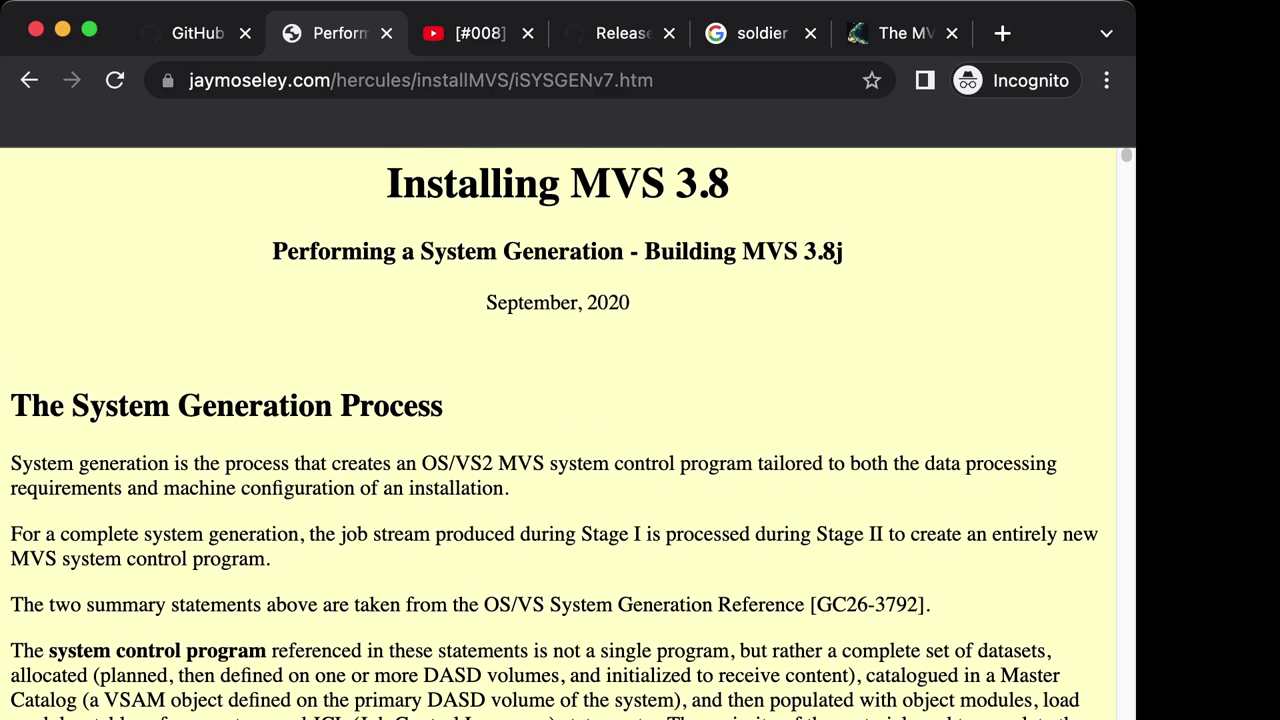
pyautogui.scroll(-5, 558, 430)
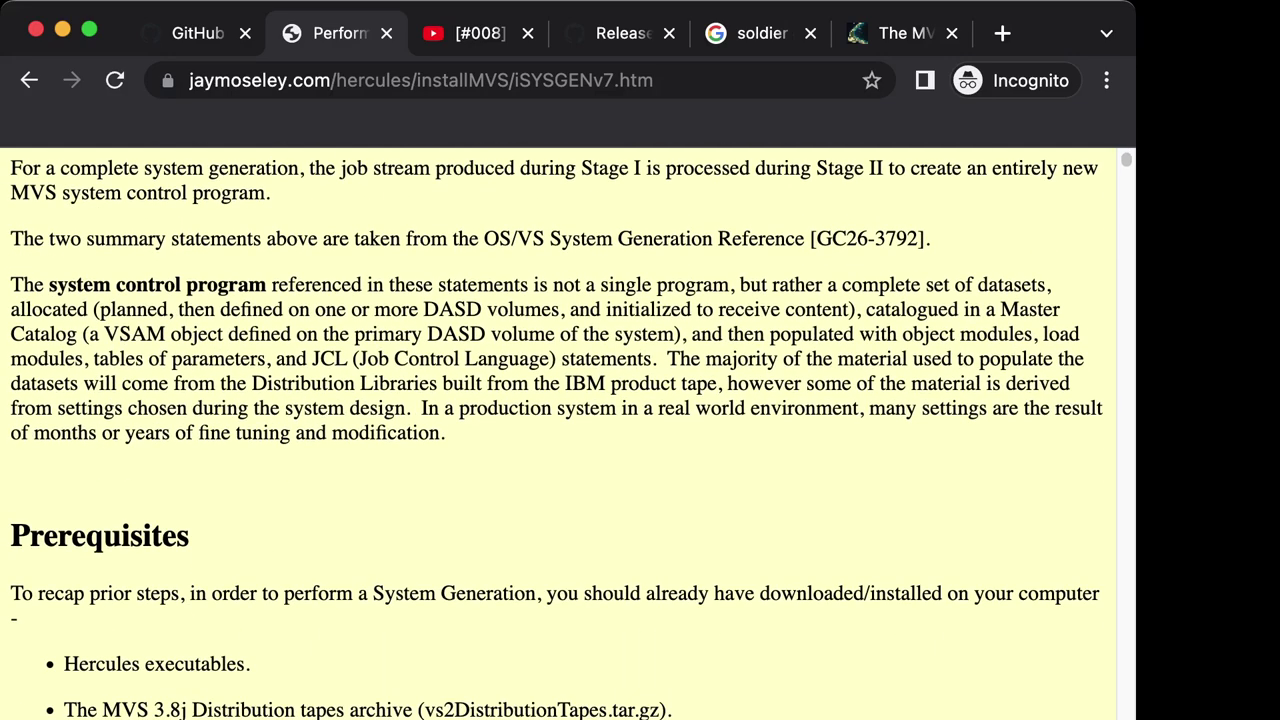
pyautogui.scroll(5, 558, 430)
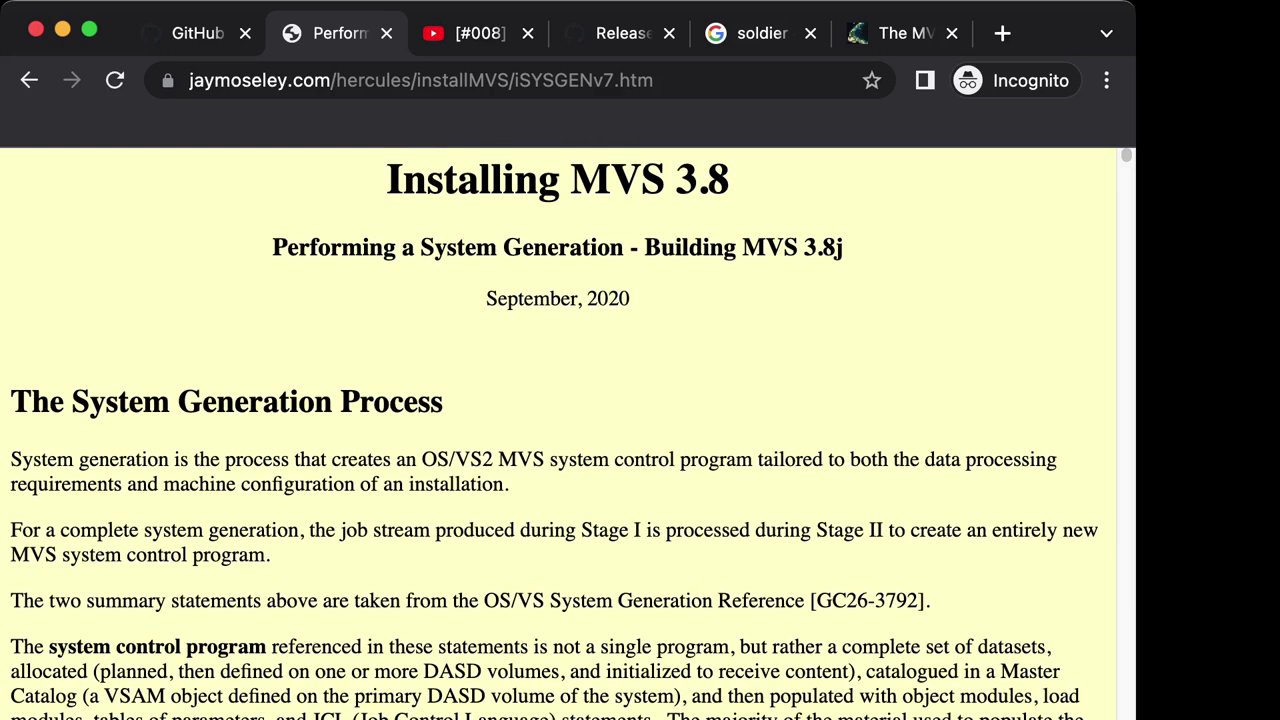
pyautogui.moveTo(571, 180); pyautogui.dragTo(729, 180)
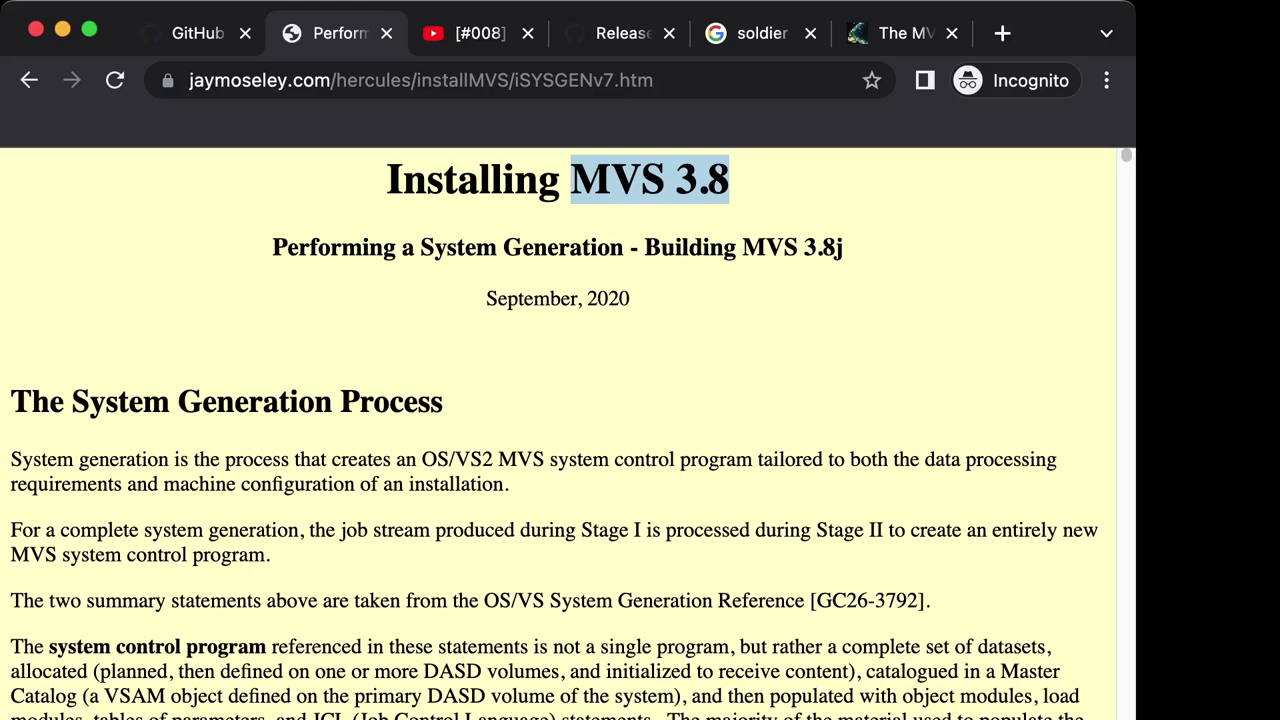
pyautogui.scroll(-5, 558, 433)
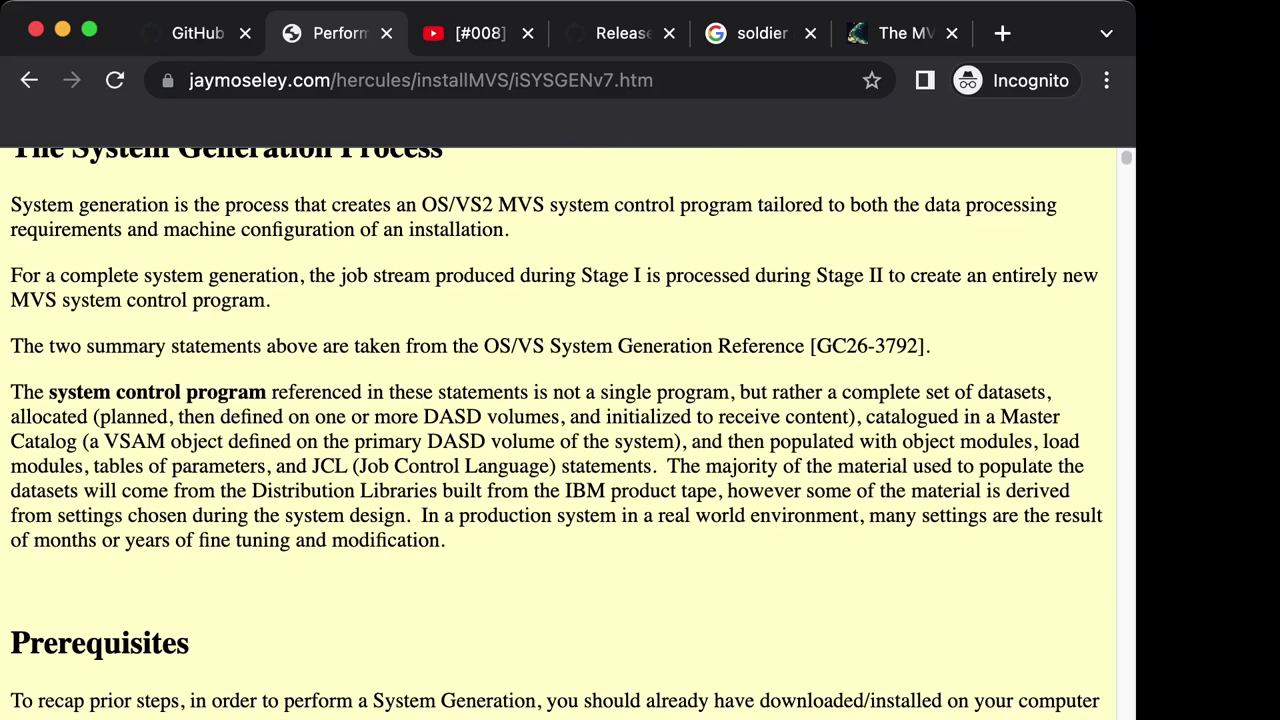
pyautogui.scroll(5, 558, 433)
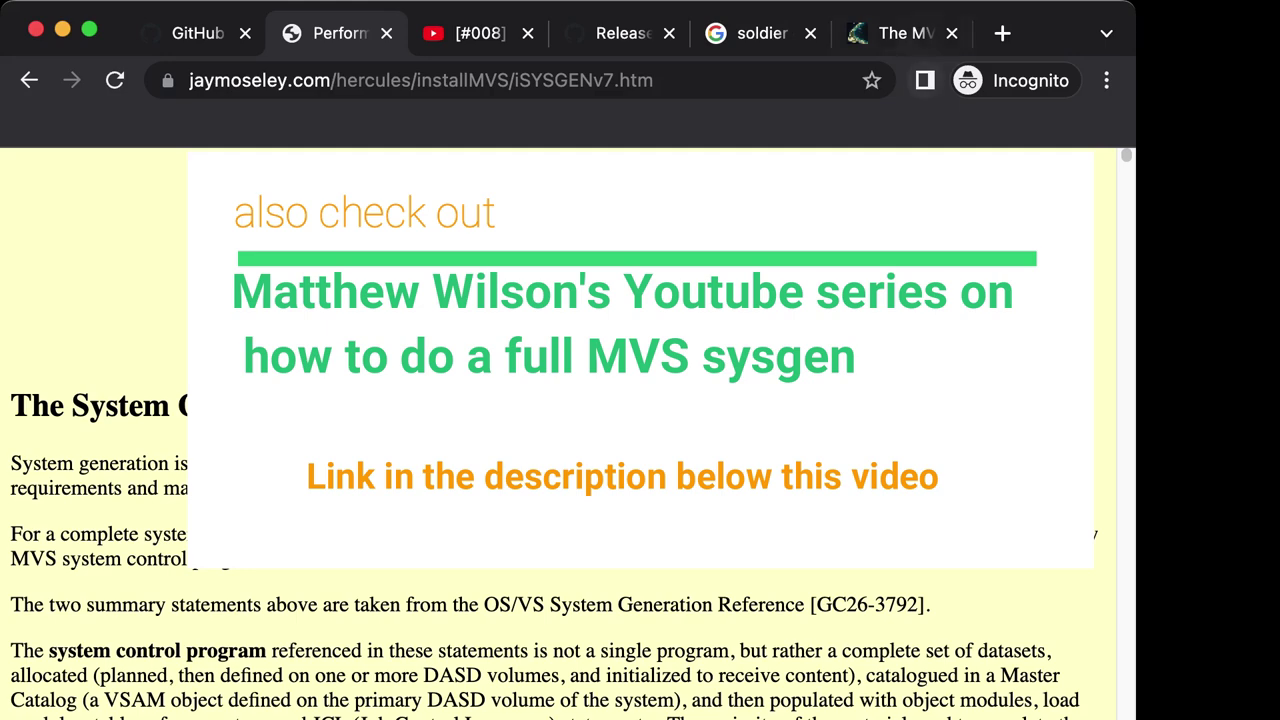
# Return to the TK4- page, then Google the TK4- author's name plus 'tk4rob' in a new tab.
pyautogui.press('super+6')
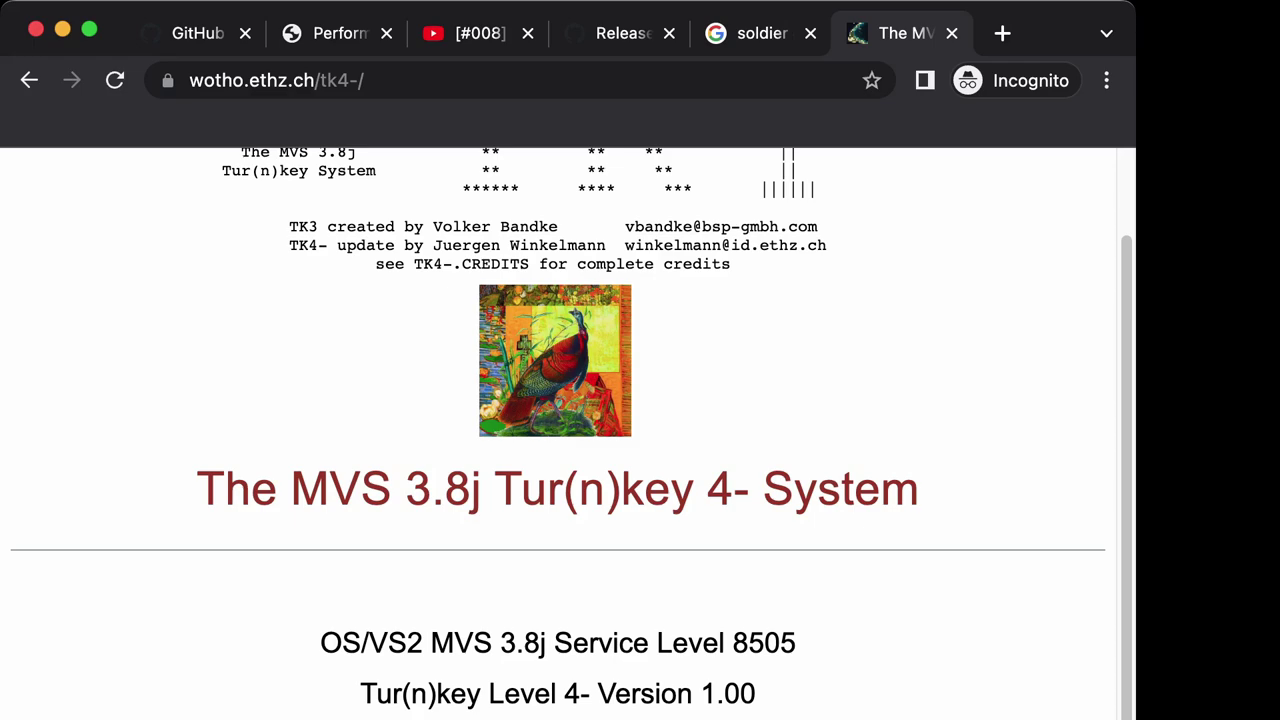
pyautogui.scroll(-5, 560, 430)
pyautogui.scroll(7, 560, 430)
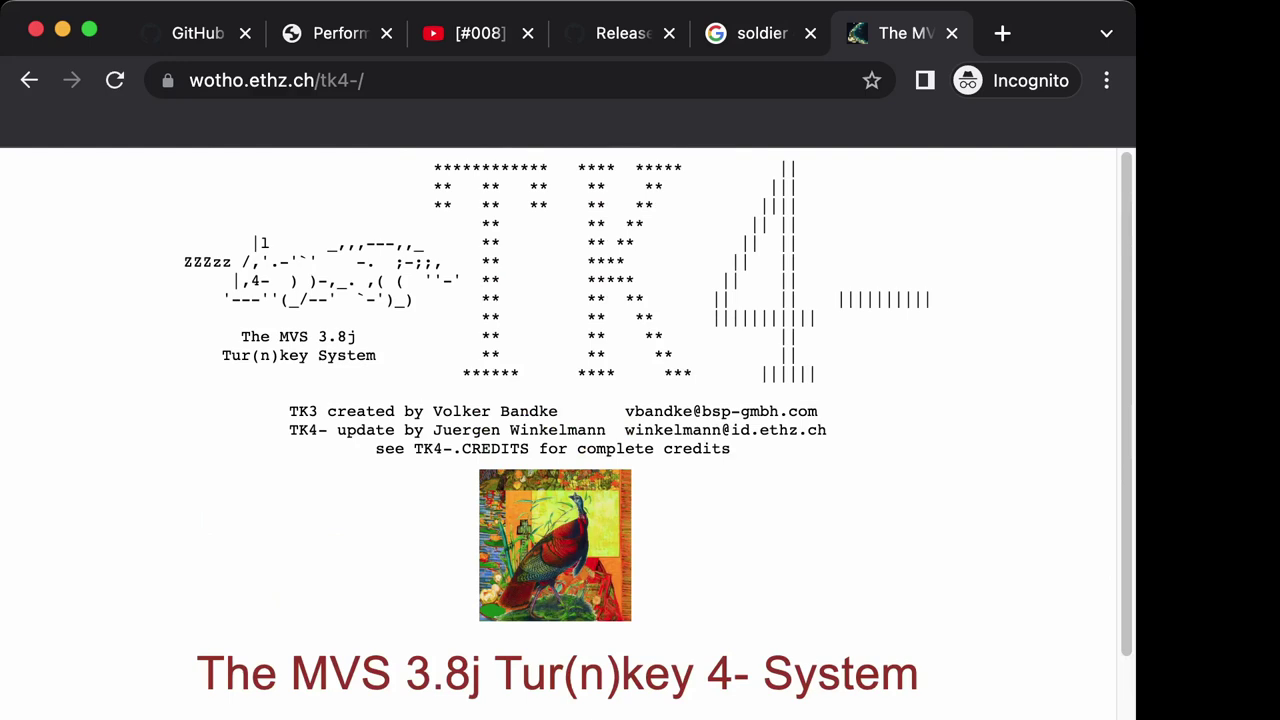
pyautogui.click(1002, 33)
pyautogui.write('rob prins tk4rob')
pyautogui.press('Return')
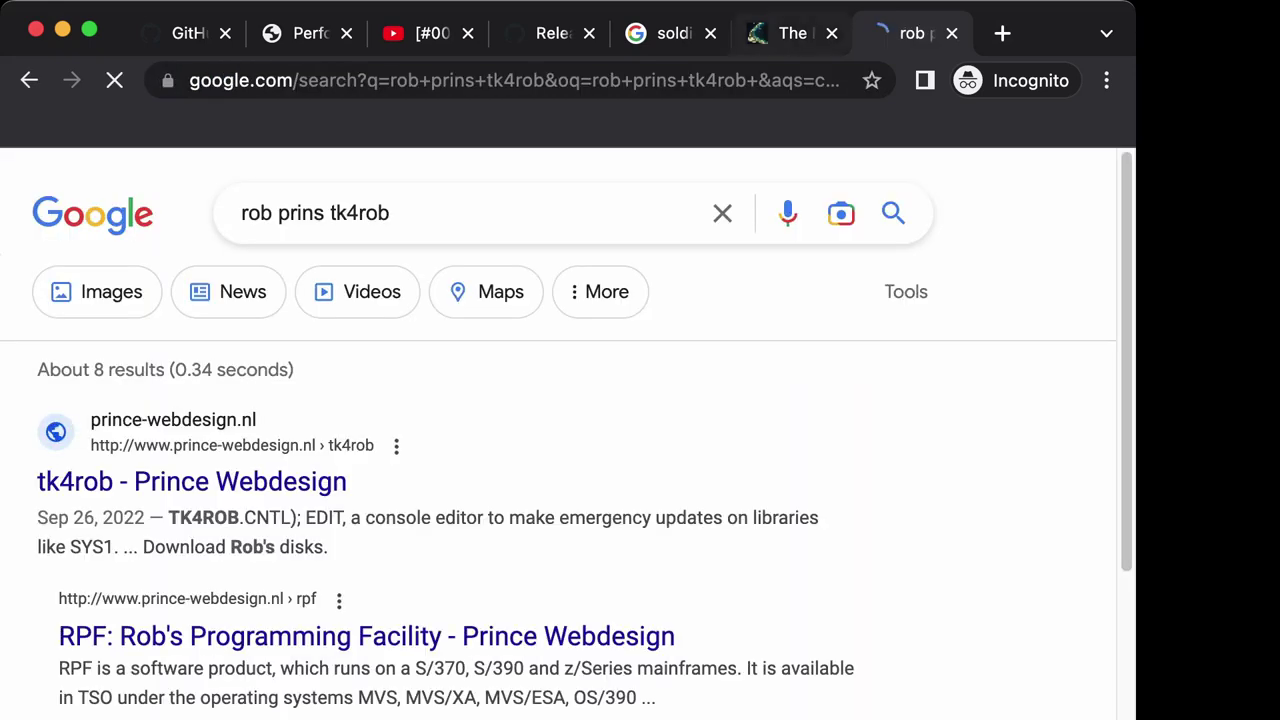
# Open the 'tk4rob - Prince Webdesign' result and highlight its list of installed updates.
pyautogui.click(192, 481)
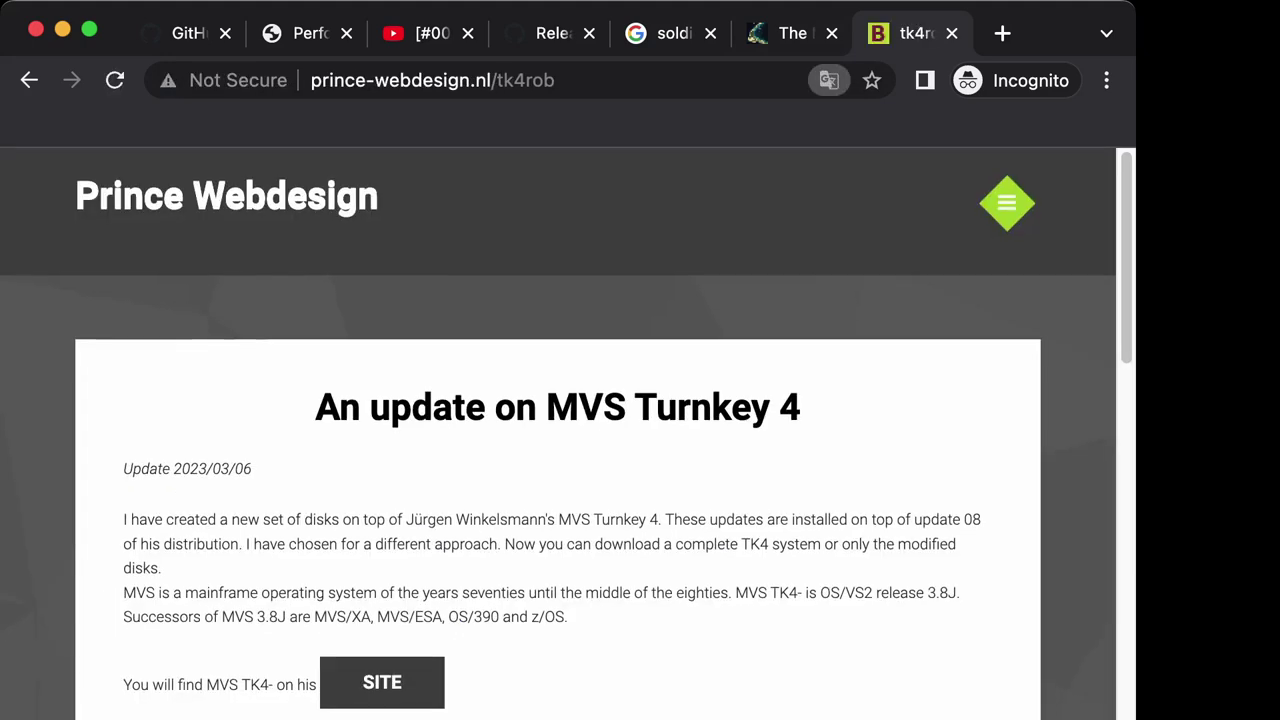
pyautogui.scroll(-5, 558, 430)
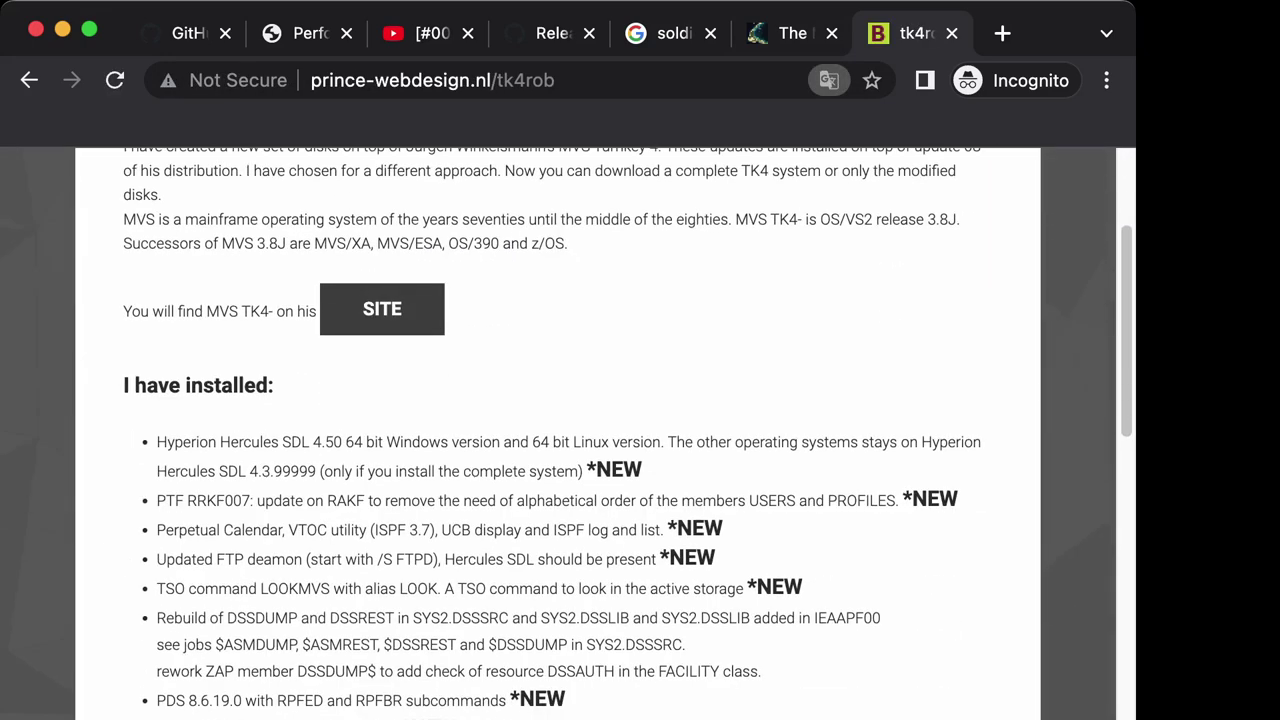
pyautogui.moveTo(156, 441); pyautogui.dragTo(460, 718)
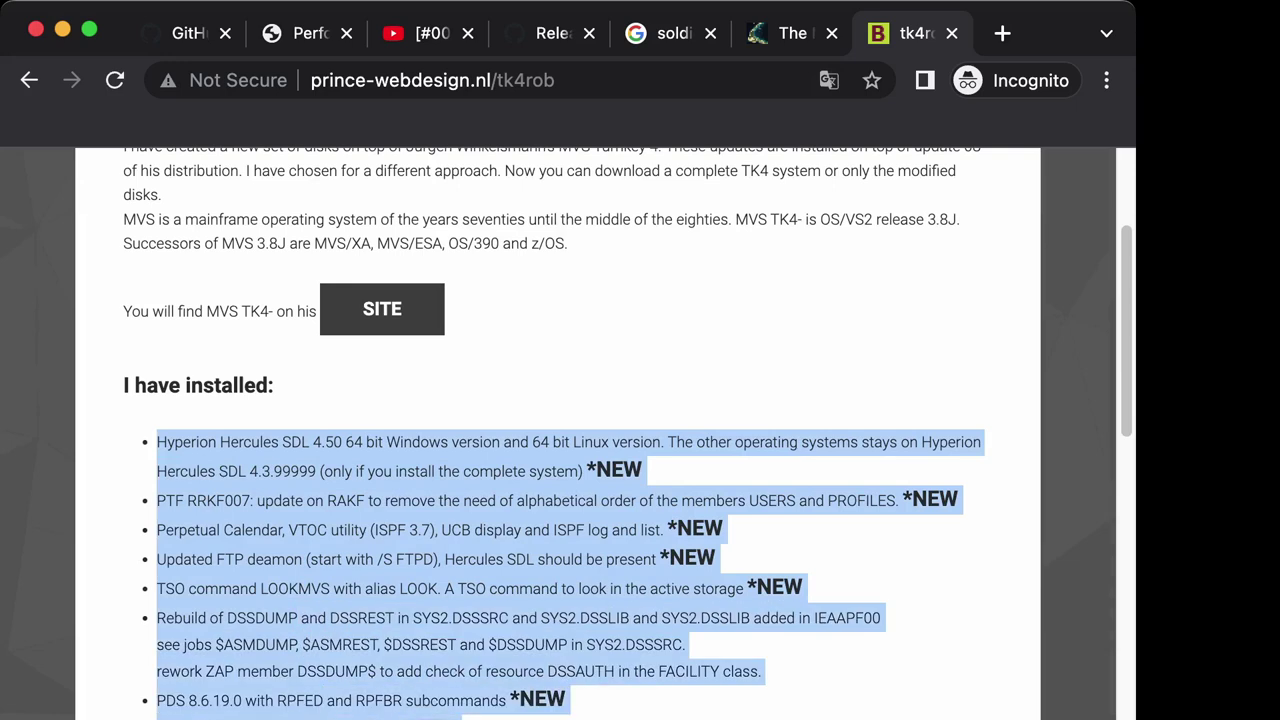
pyautogui.click(460, 718)
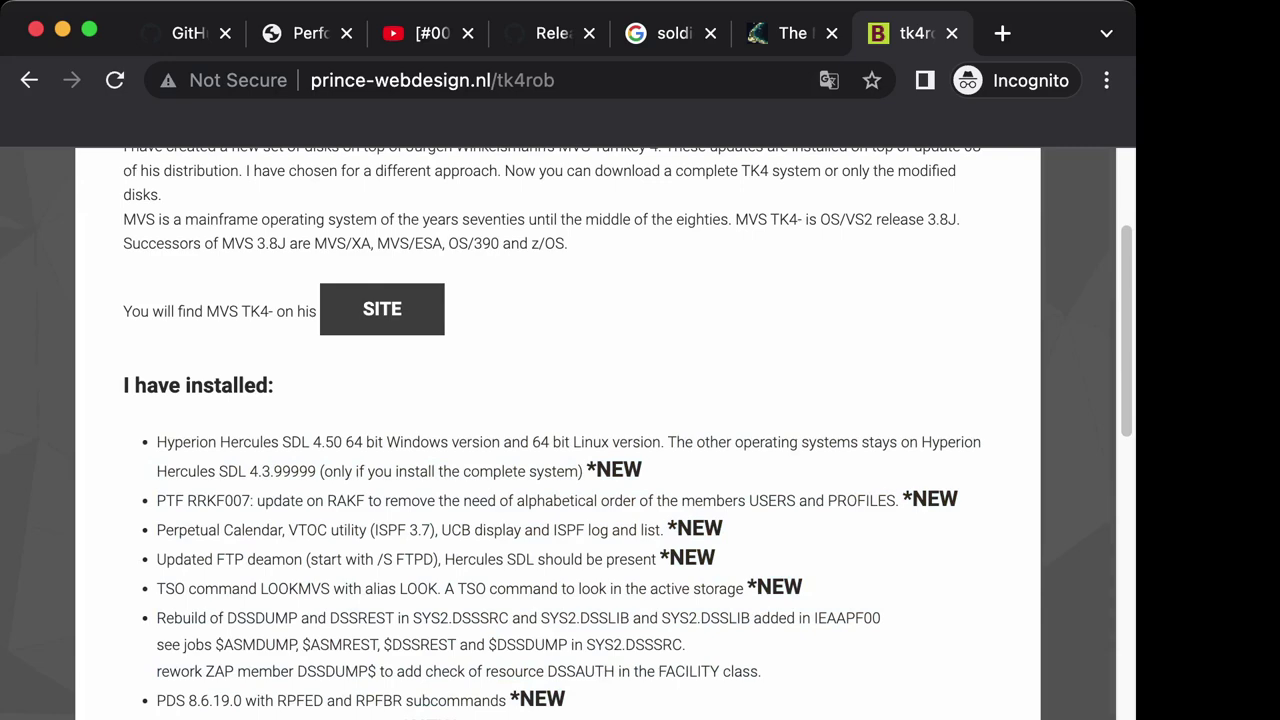
# Scroll further through the tk4rob update list, then return to the docker-mvsce GitHub tab.
pyautogui.scroll(-1, 627, 434)
pyautogui.scroll(-10, 320, 668)
pyautogui.moveTo(156, 668); pyautogui.dragTo(478, 668)
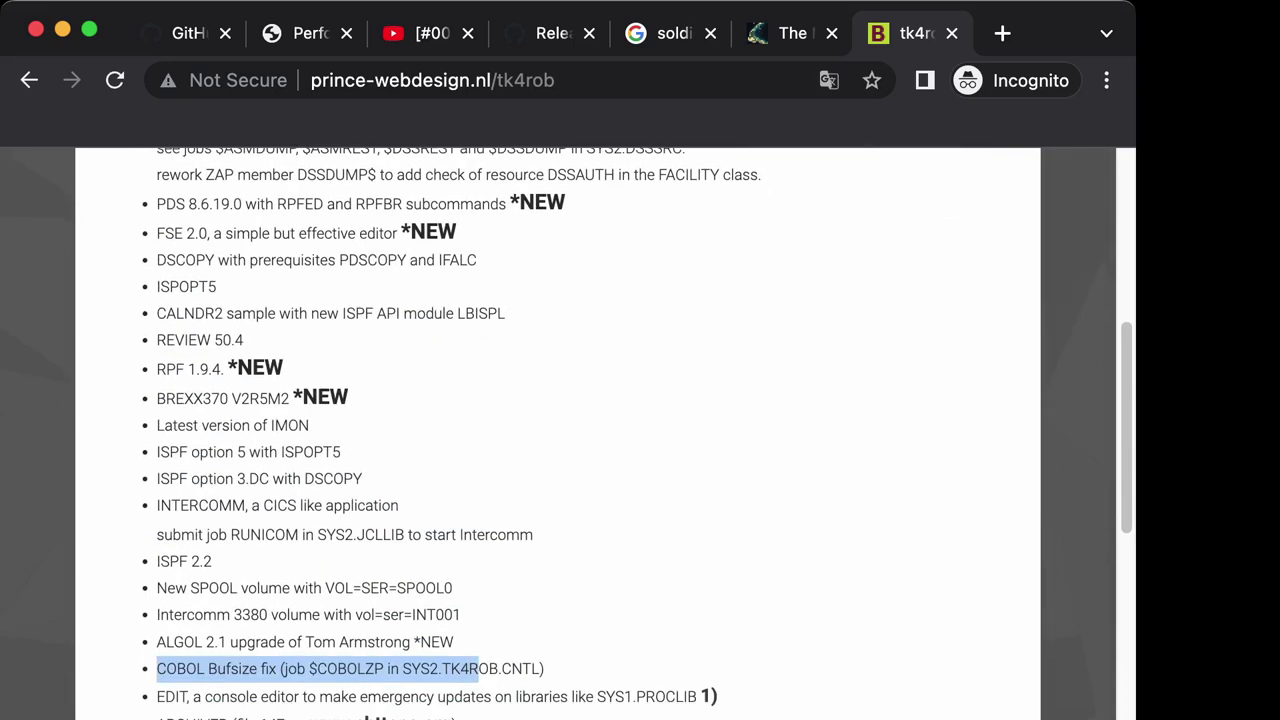
pyautogui.scroll(15, 608, 434)
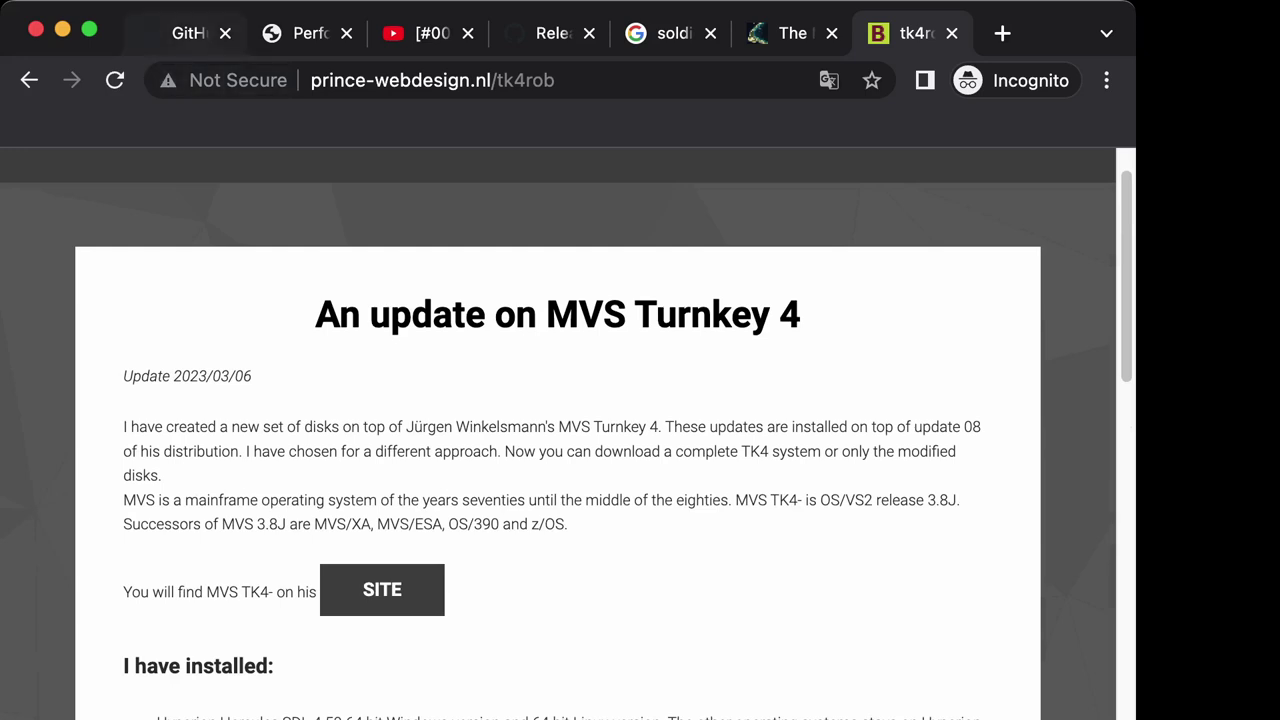
pyautogui.press('super+1')
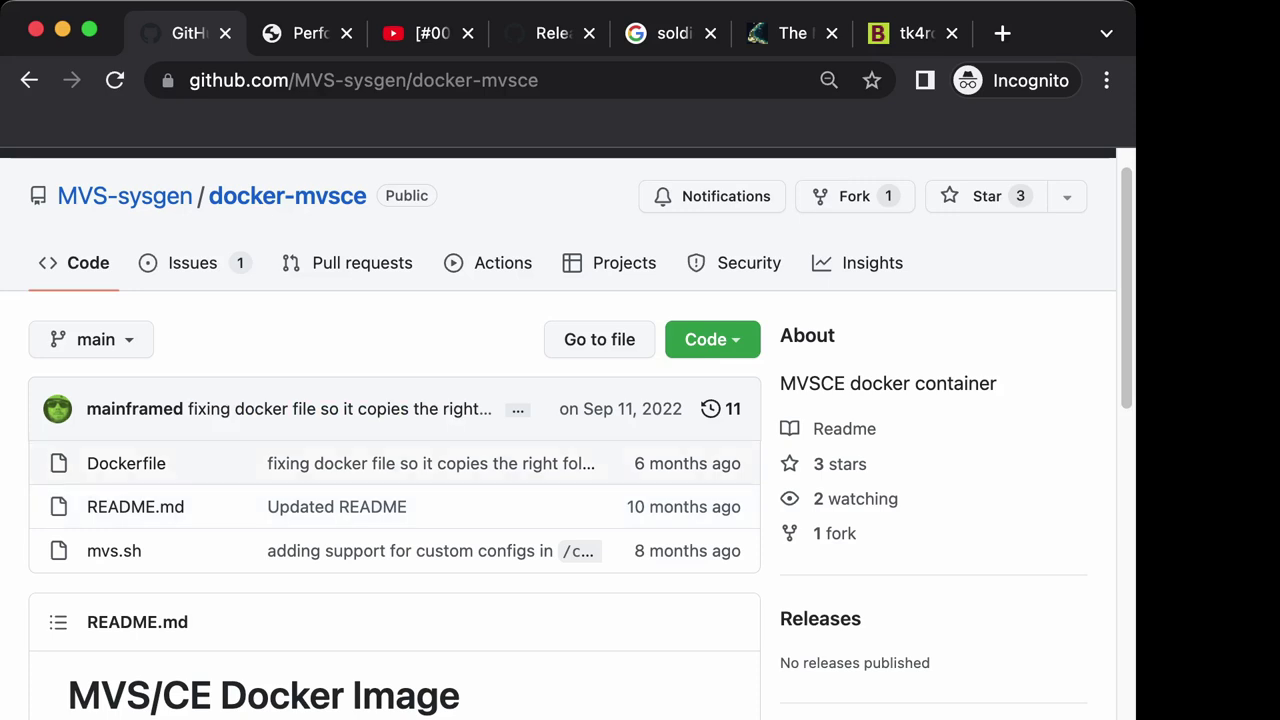
pyautogui.scroll(-1, 420, 540)
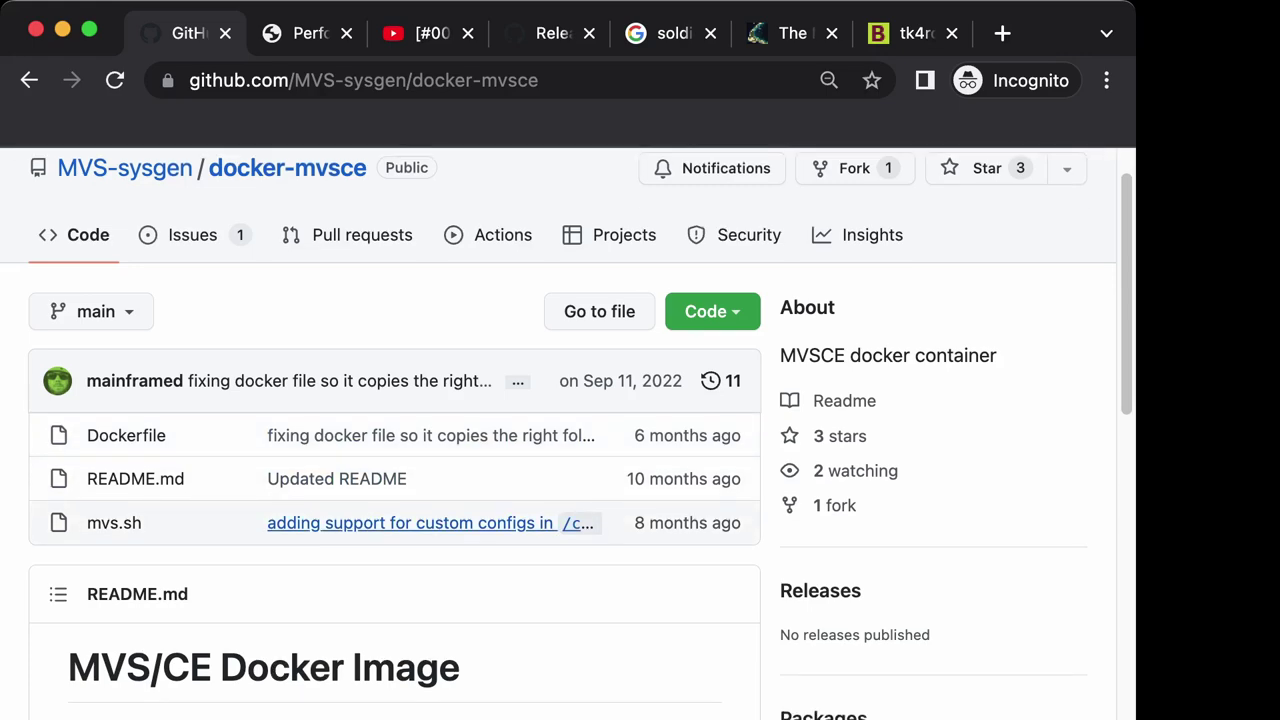
pyautogui.scroll(-5, 420, 522)
pyautogui.scroll(-3, 420, 522)
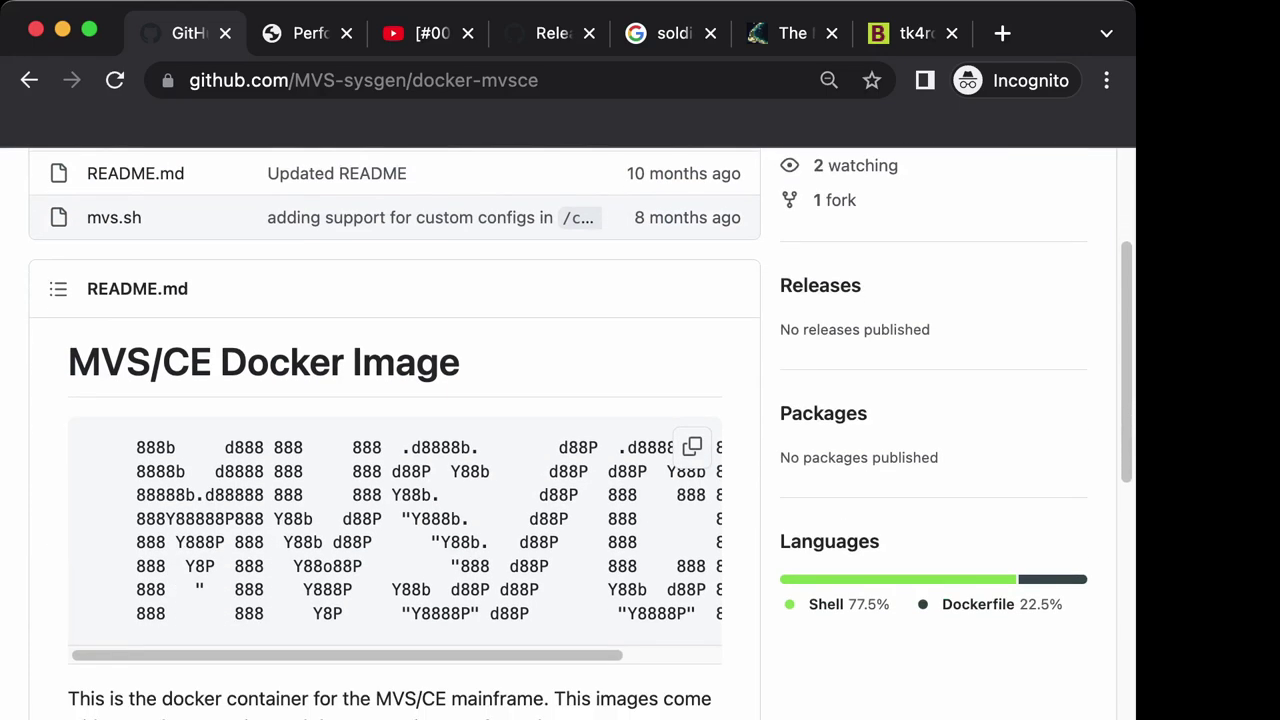
pyautogui.scroll(5, 420, 522)
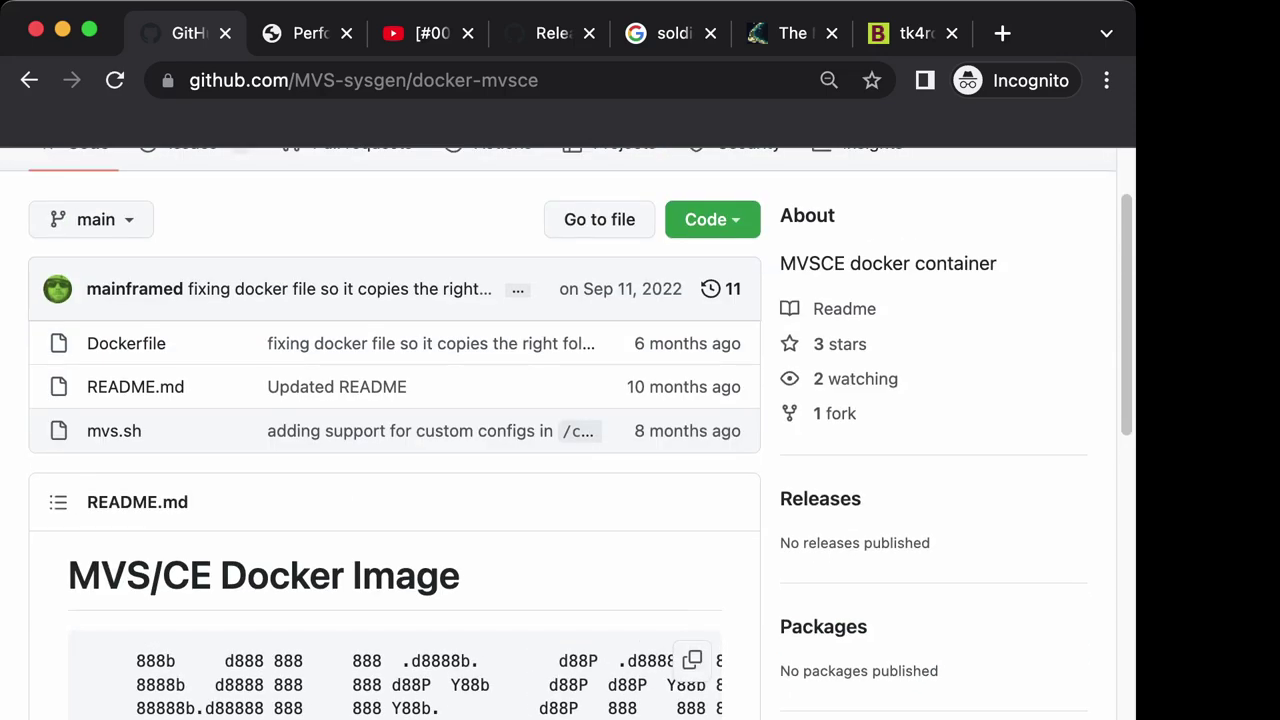
pyautogui.click(53, 624)
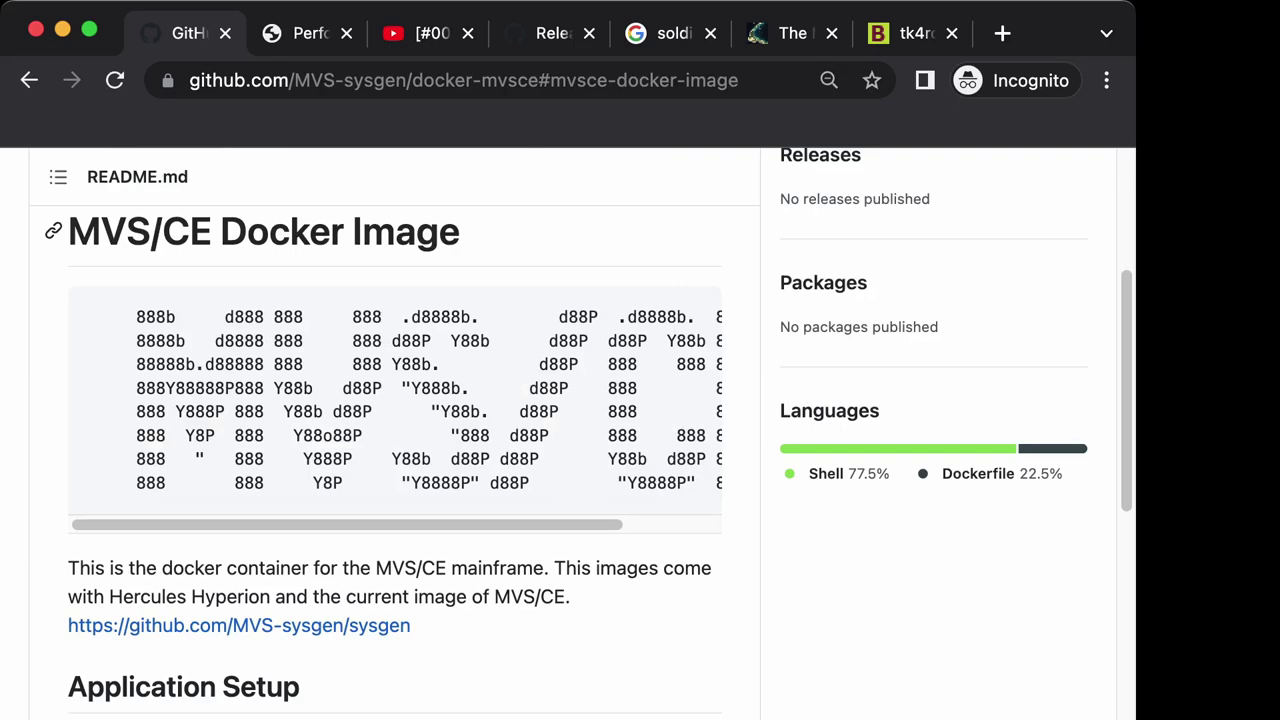
pyautogui.moveTo(190, 231); pyautogui.dragTo(212, 231)
pyautogui.scroll(5, 560, 430)
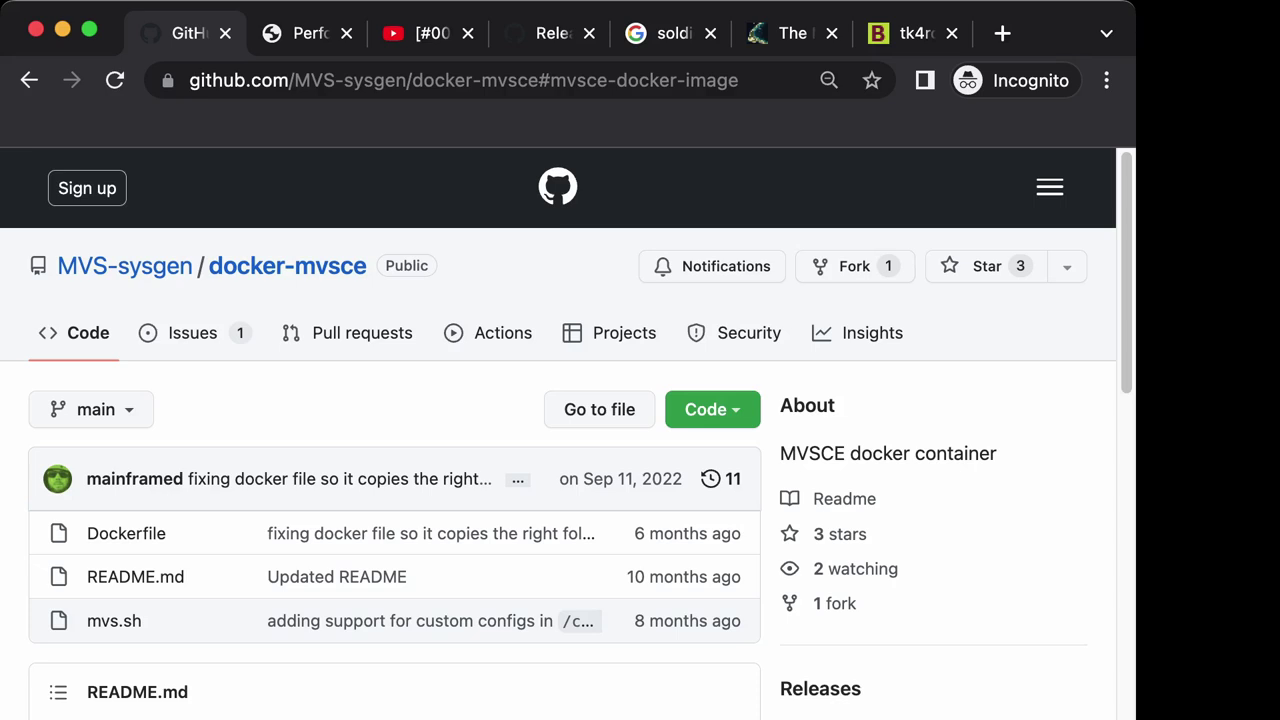
pyautogui.scroll(-2, 560, 430)
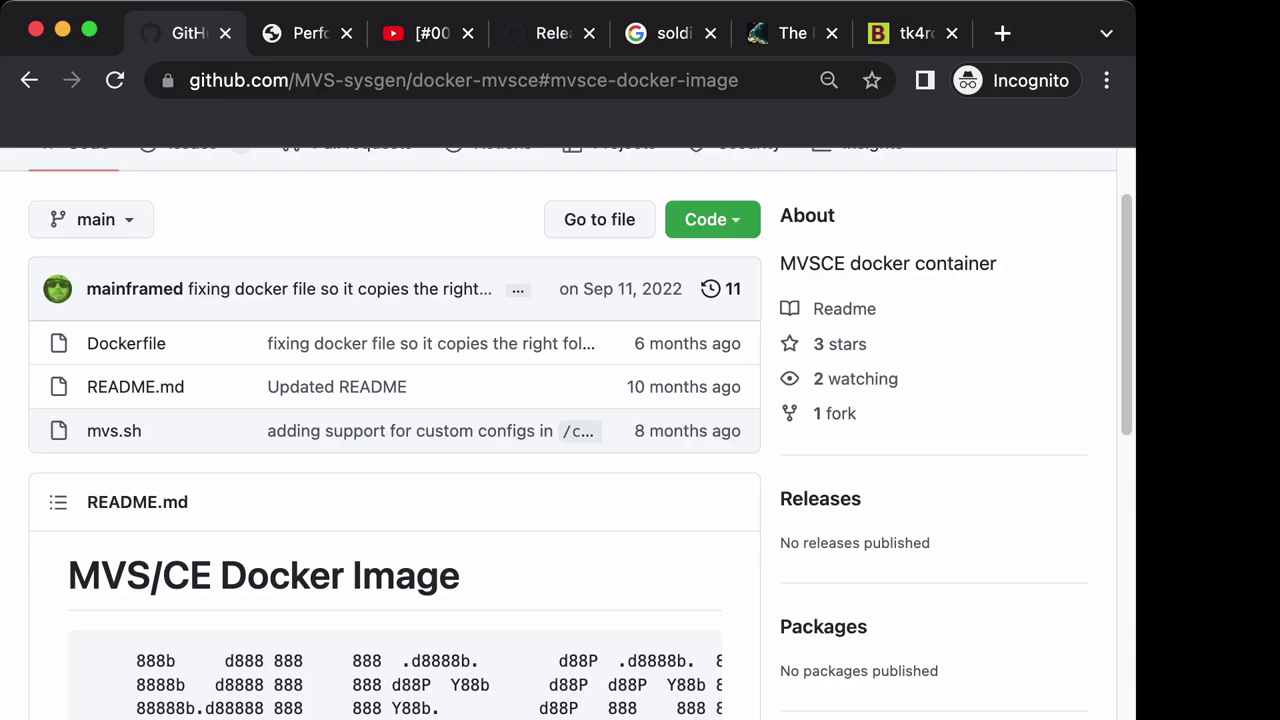
pyautogui.scroll(-7, 560, 430)
pyautogui.scroll(-4, 560, 430)
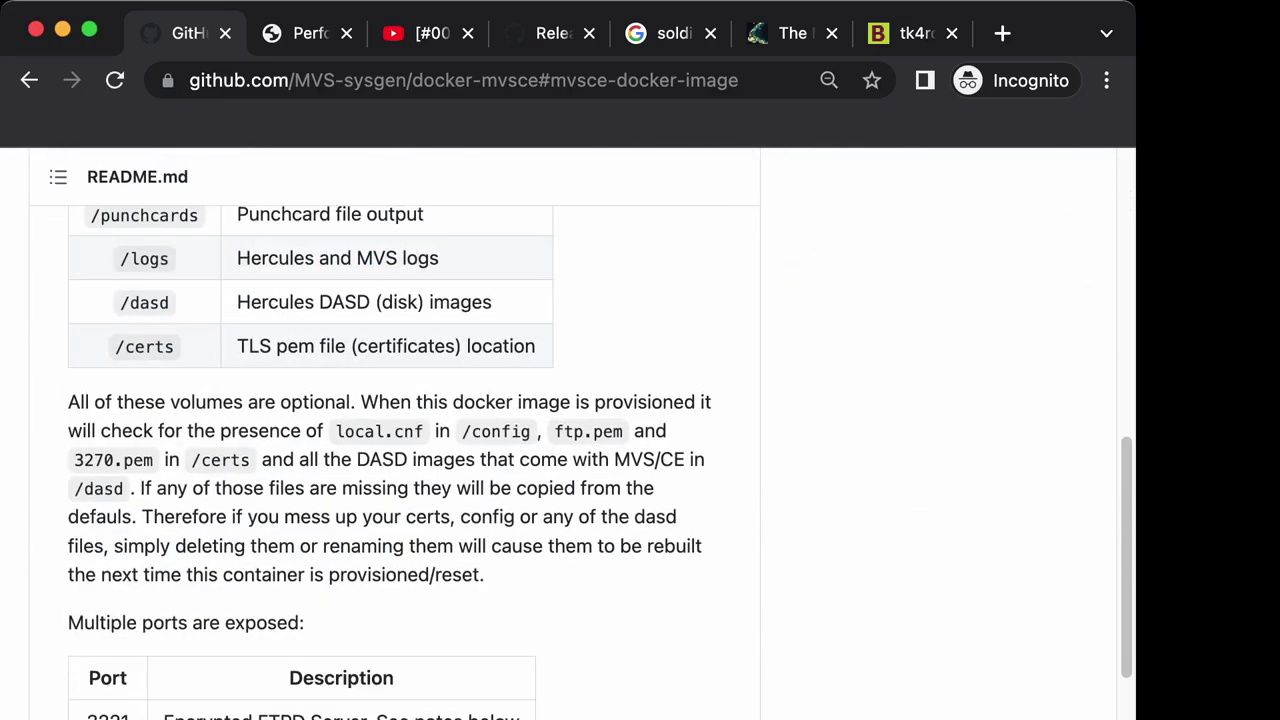
pyautogui.scroll(-9, 400, 430)
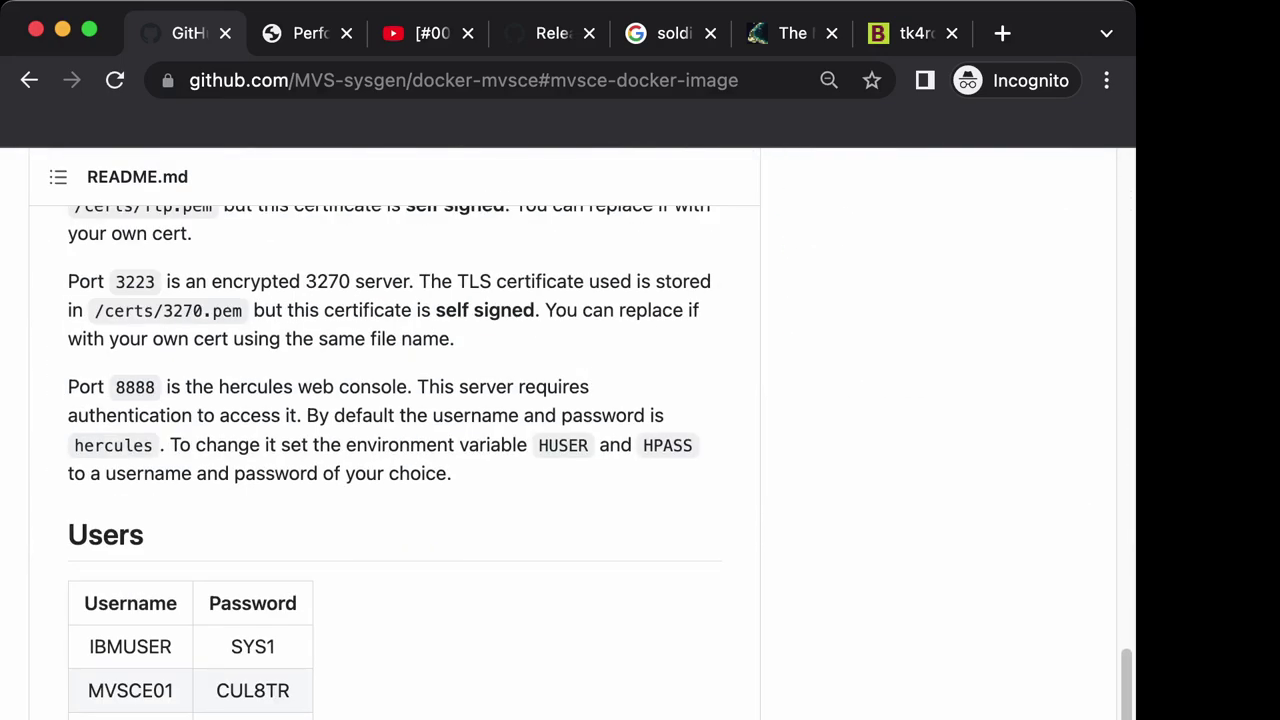
pyautogui.scroll(-5, 400, 430)
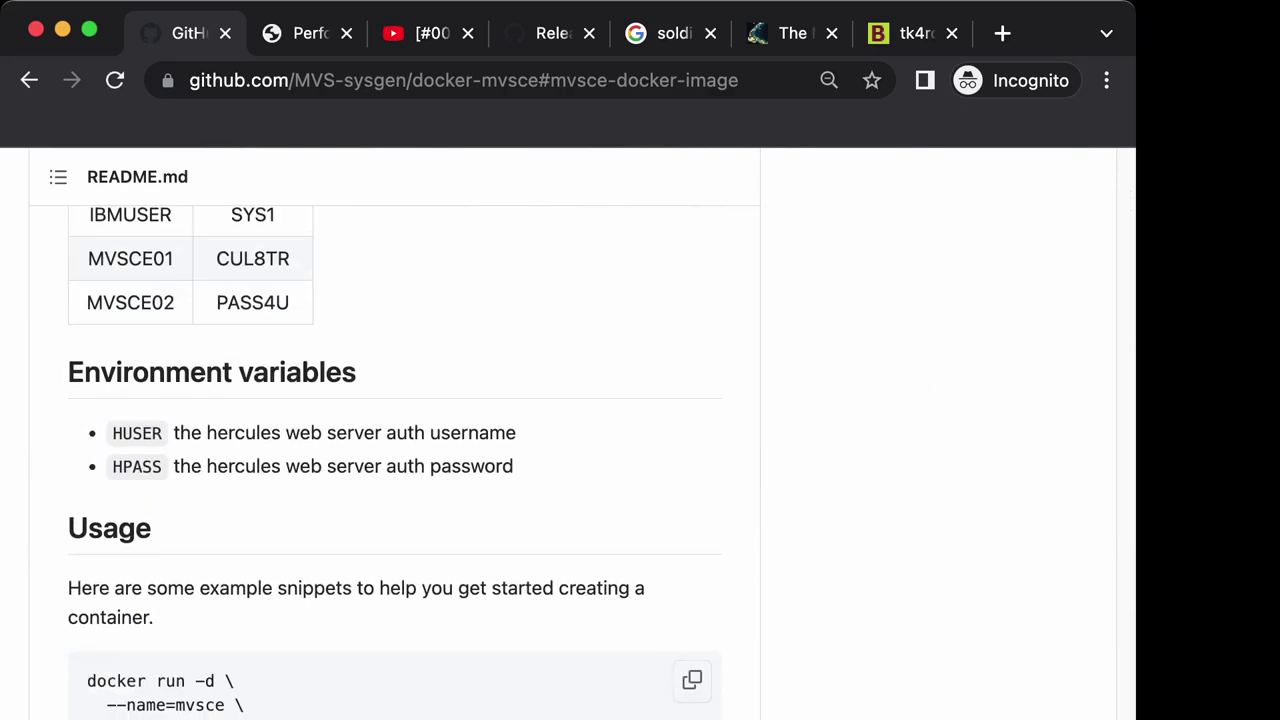
pyautogui.moveTo(87, 680); pyautogui.dragTo(284, 719)
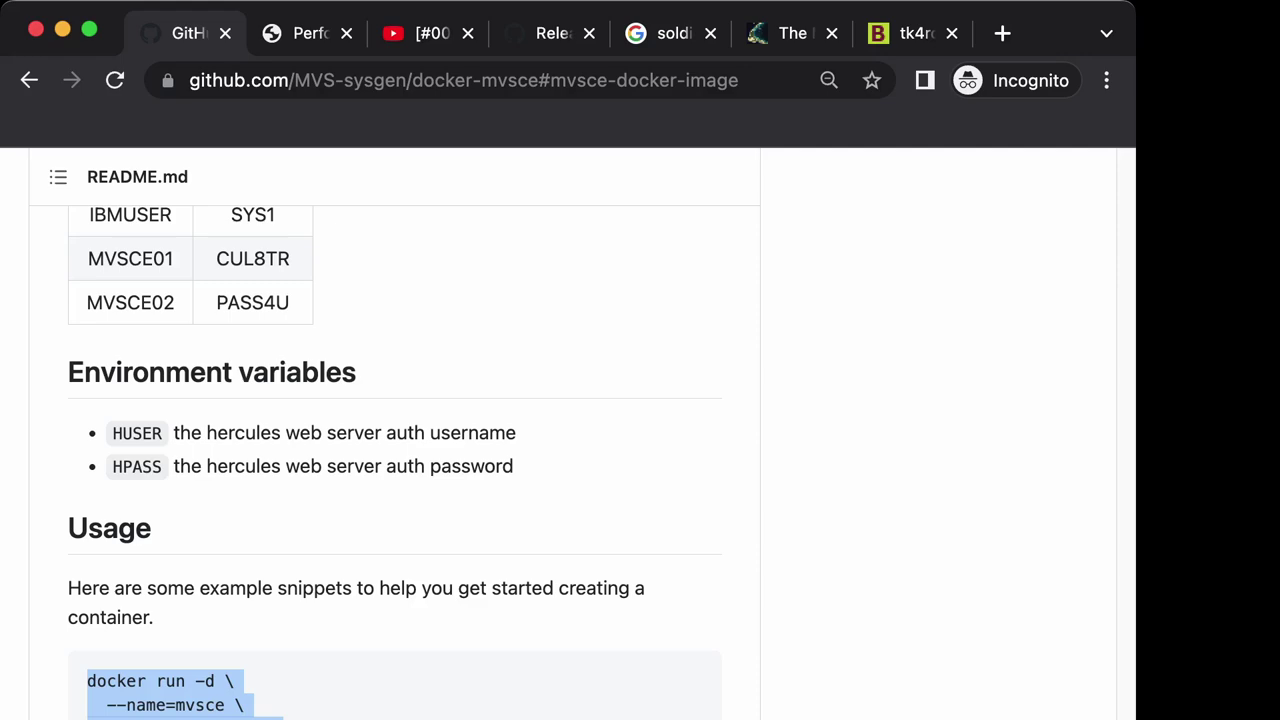
pyautogui.scroll(-5, 395, 430)
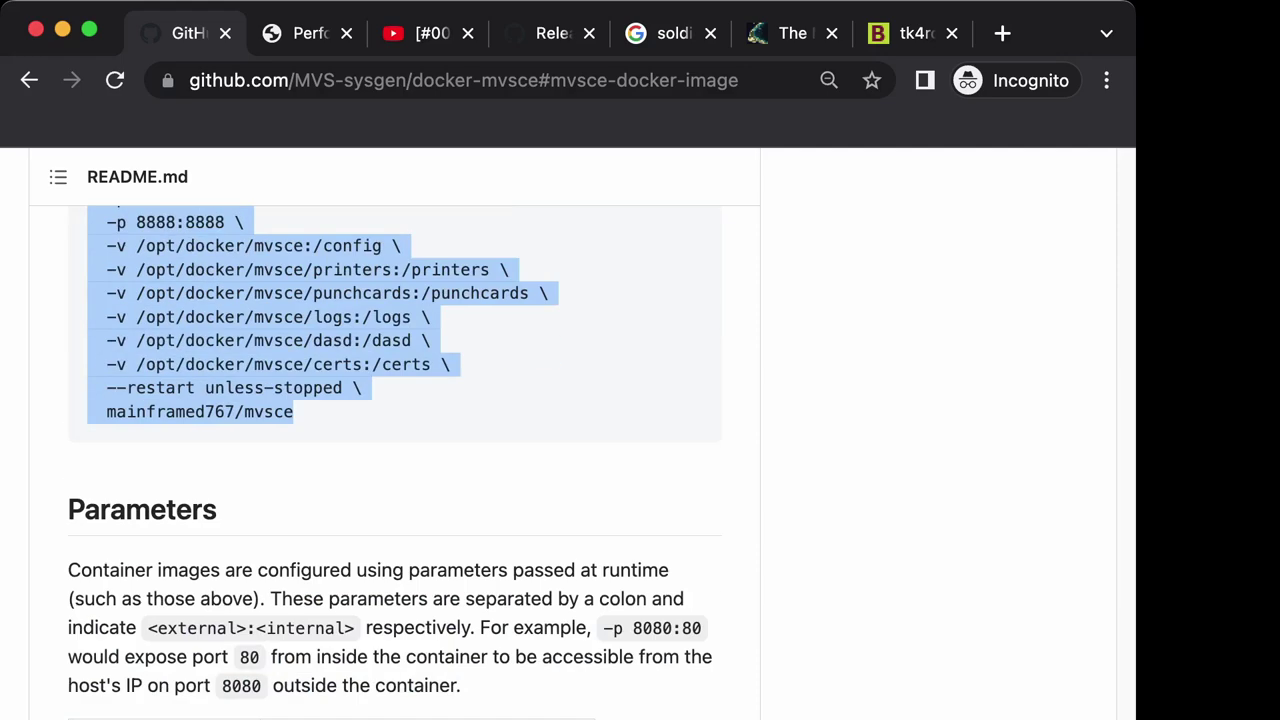
pyautogui.scroll(-4, 395, 460)
pyautogui.scroll(4, 395, 460)
pyautogui.scroll(-9, 395, 460)
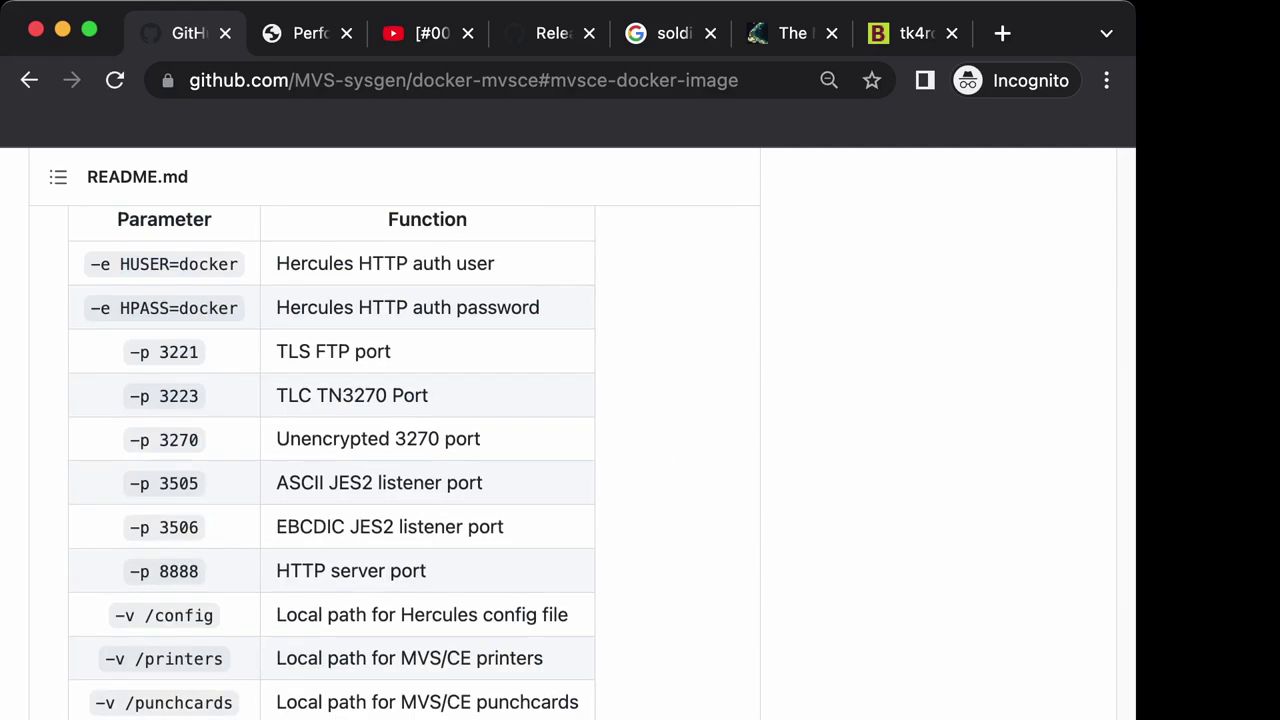
pyautogui.scroll(-2, 395, 460)
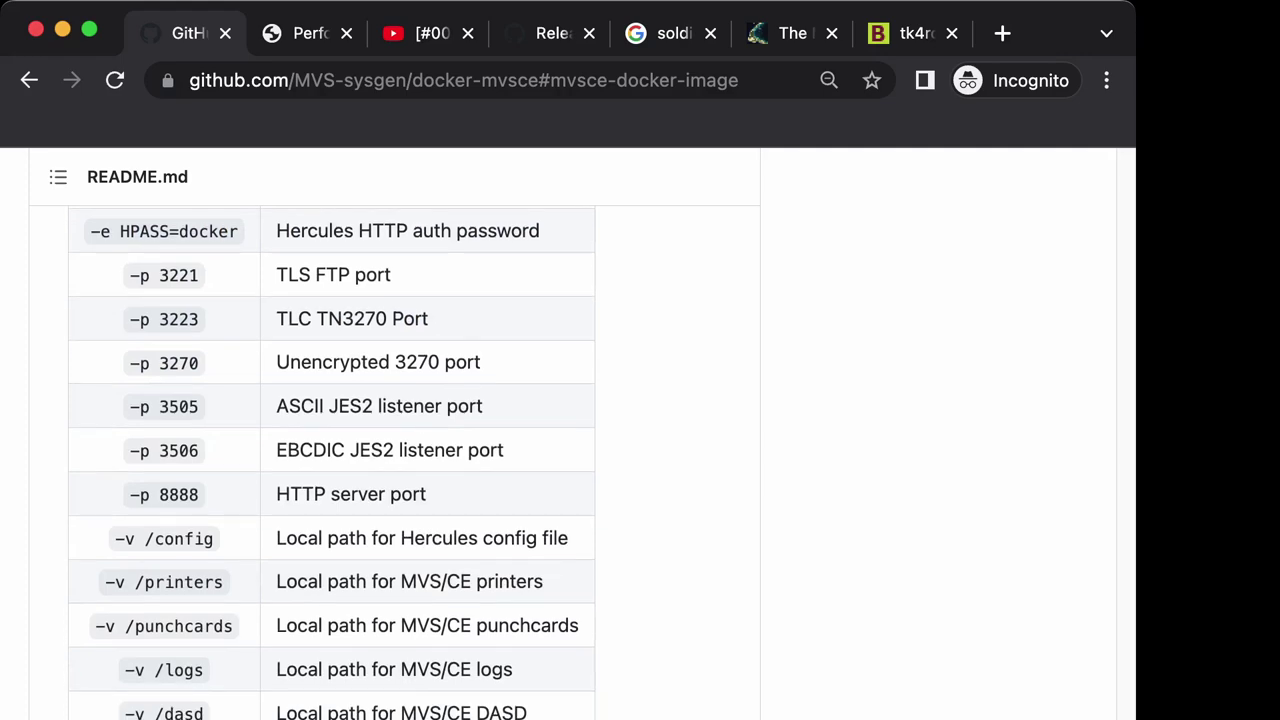
pyautogui.scroll(10, 395, 460)
pyautogui.scroll(20, 395, 460)
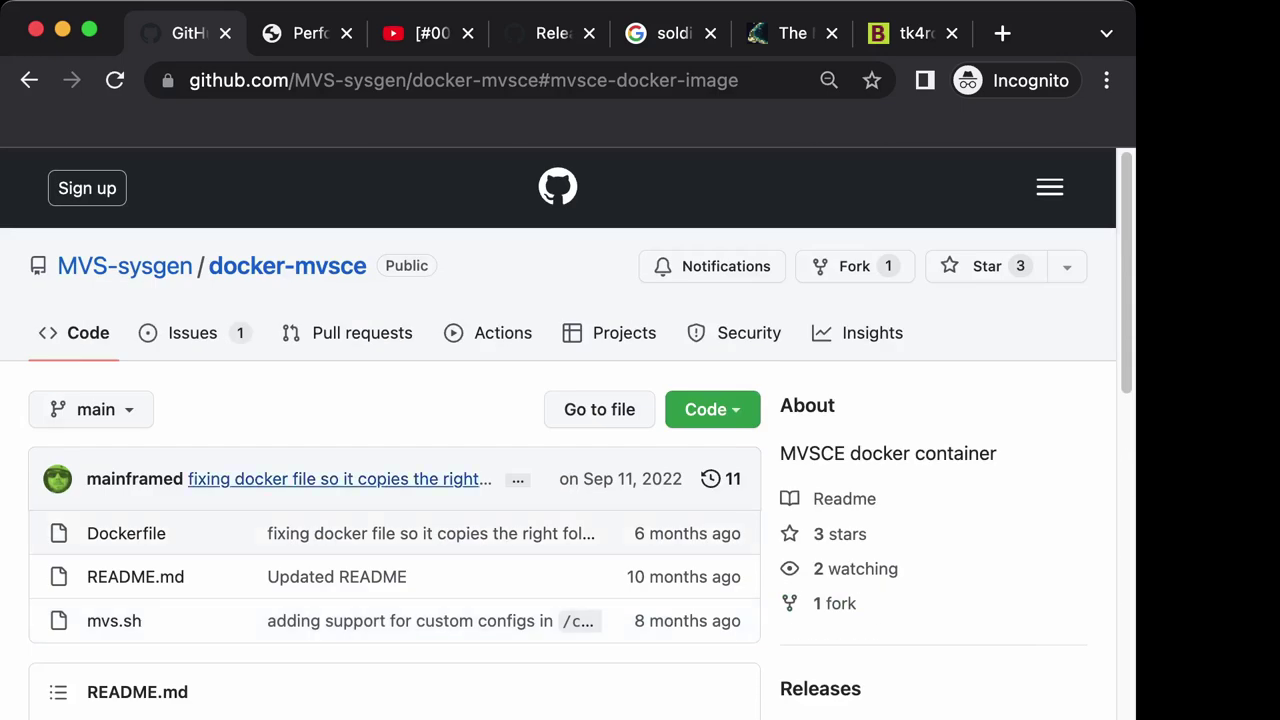
# Scroll through the docker-mvsce README's volume and port sections.
pyautogui.scroll(-1, 566, 434)
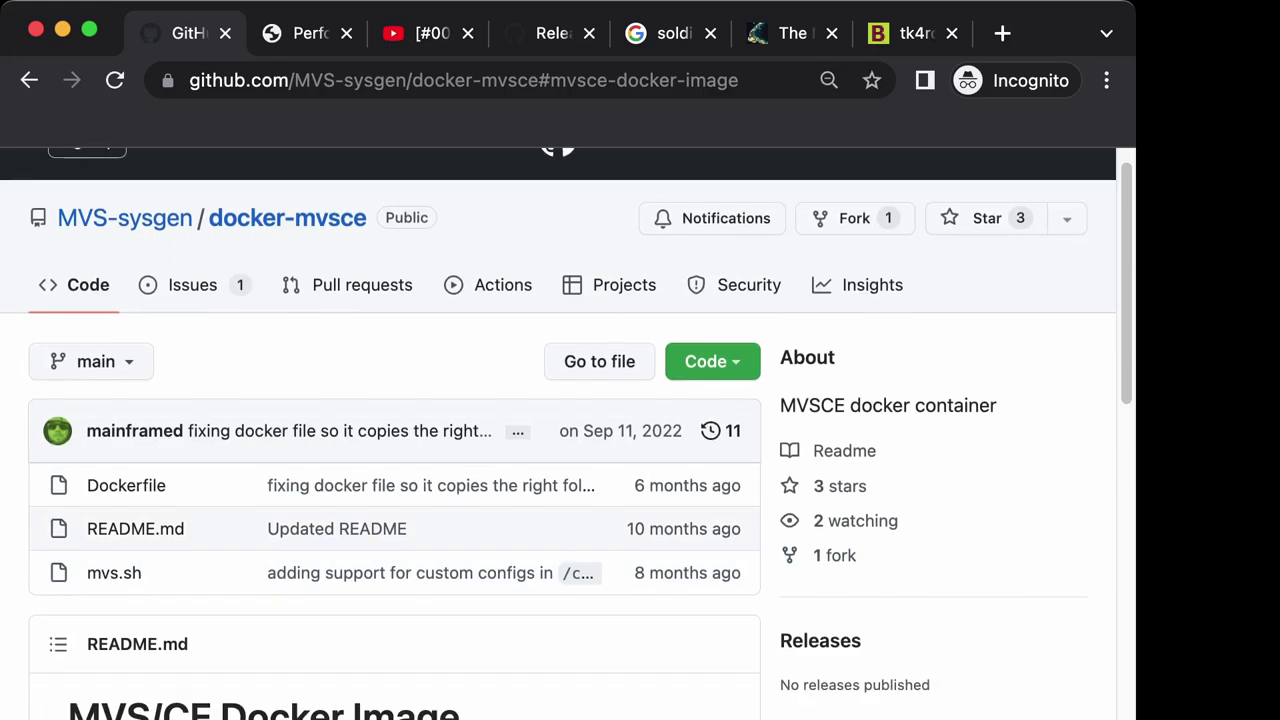
pyautogui.scroll(-8, 570, 430)
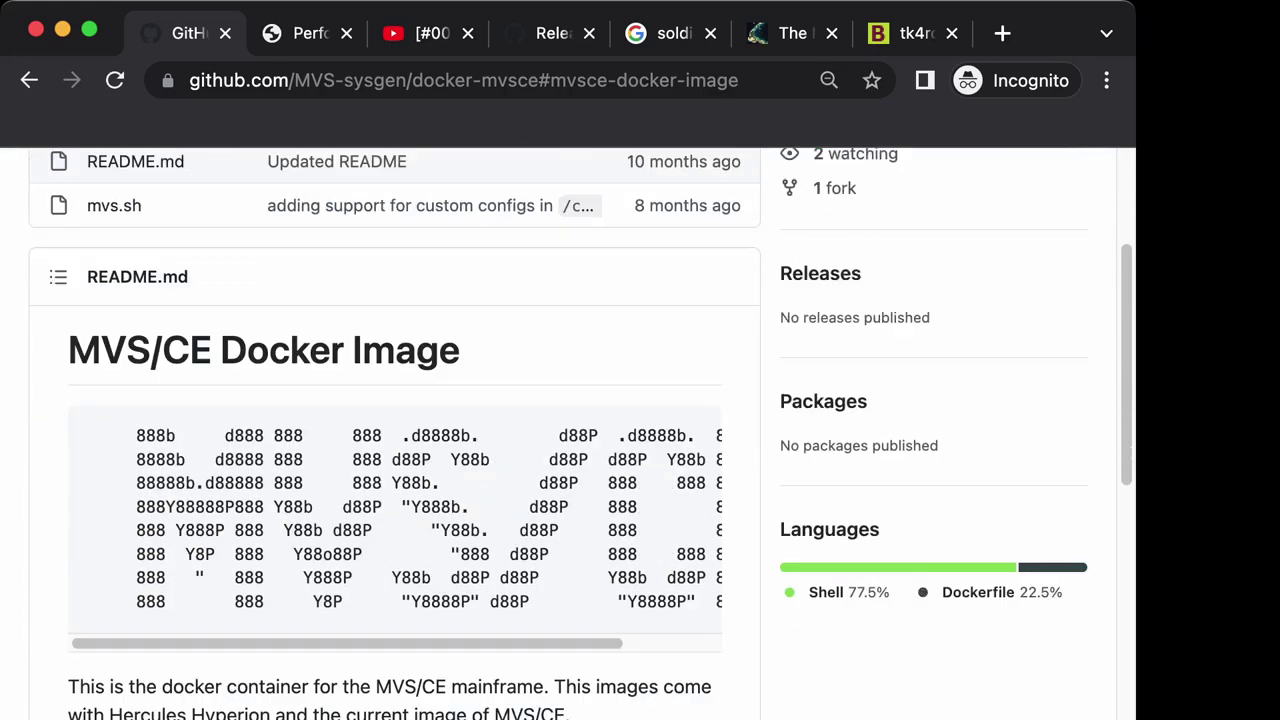
pyautogui.scroll(-9, 570, 430)
pyautogui.scroll(-5, 570, 430)
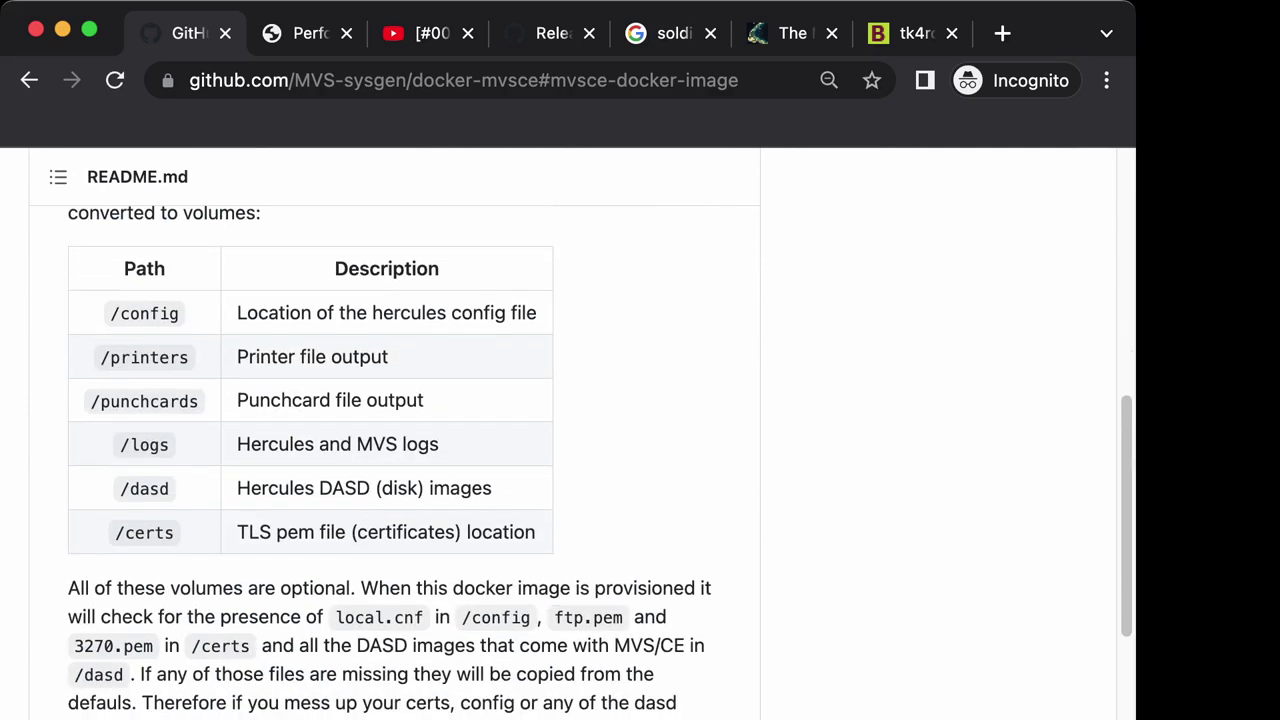
pyautogui.scroll(20, 395, 430)
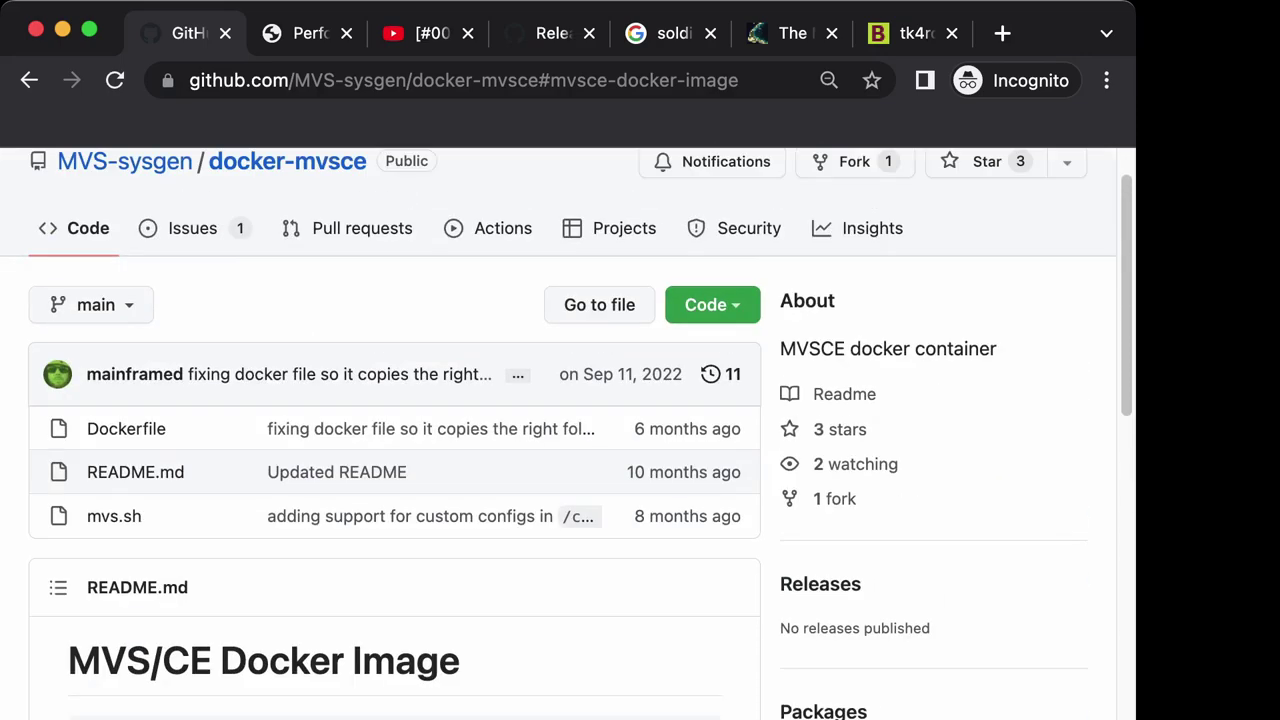
pyautogui.scroll(-16, 395, 430)
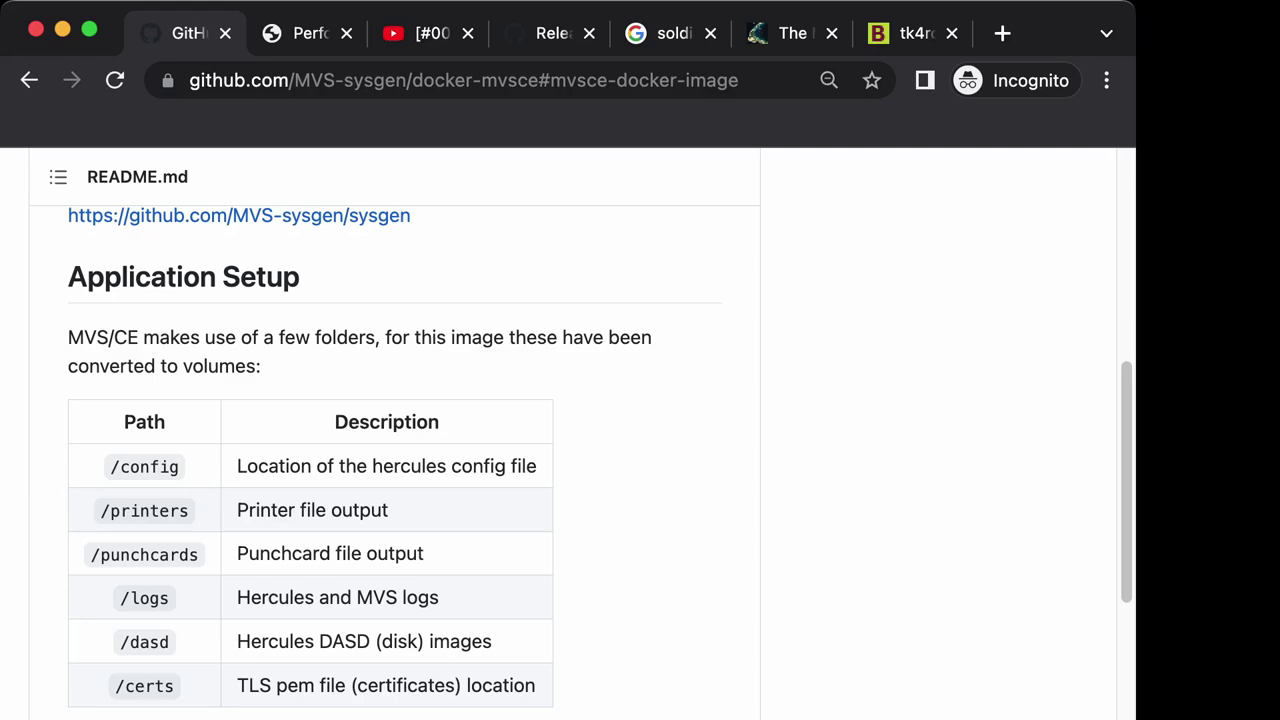
pyautogui.scroll(10, 640, 430)
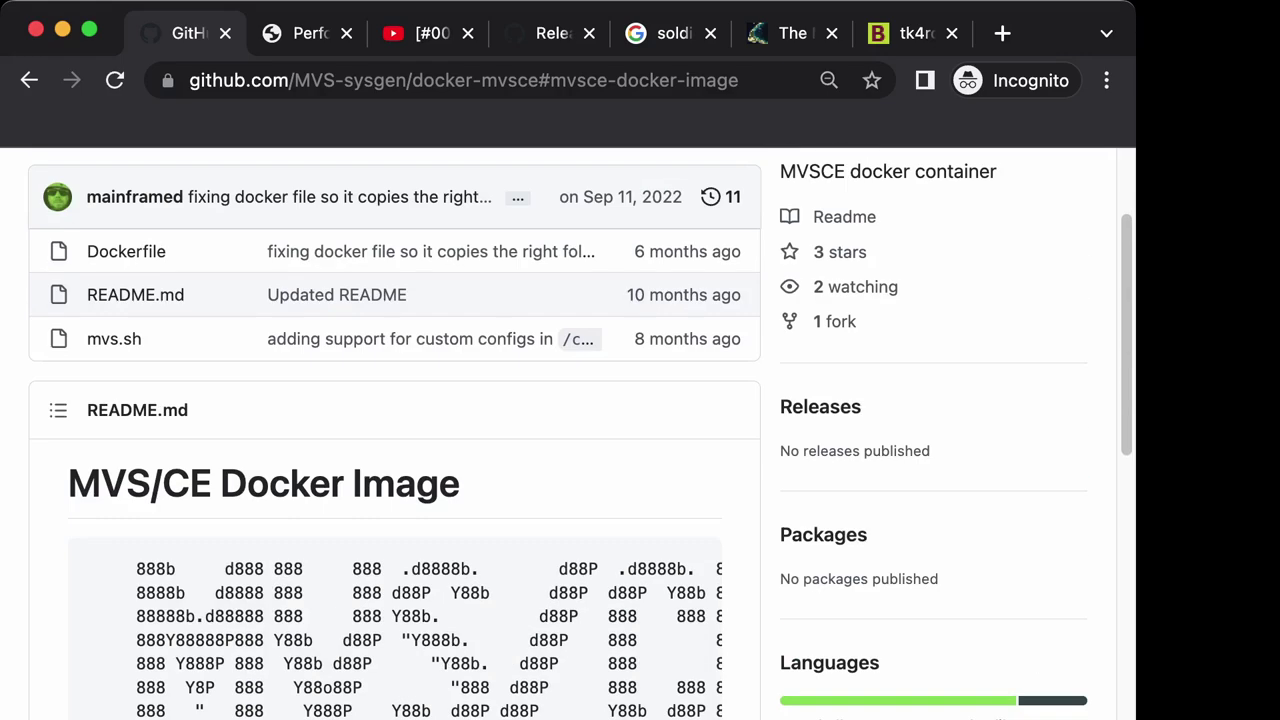
pyautogui.scroll(2, 640, 430)
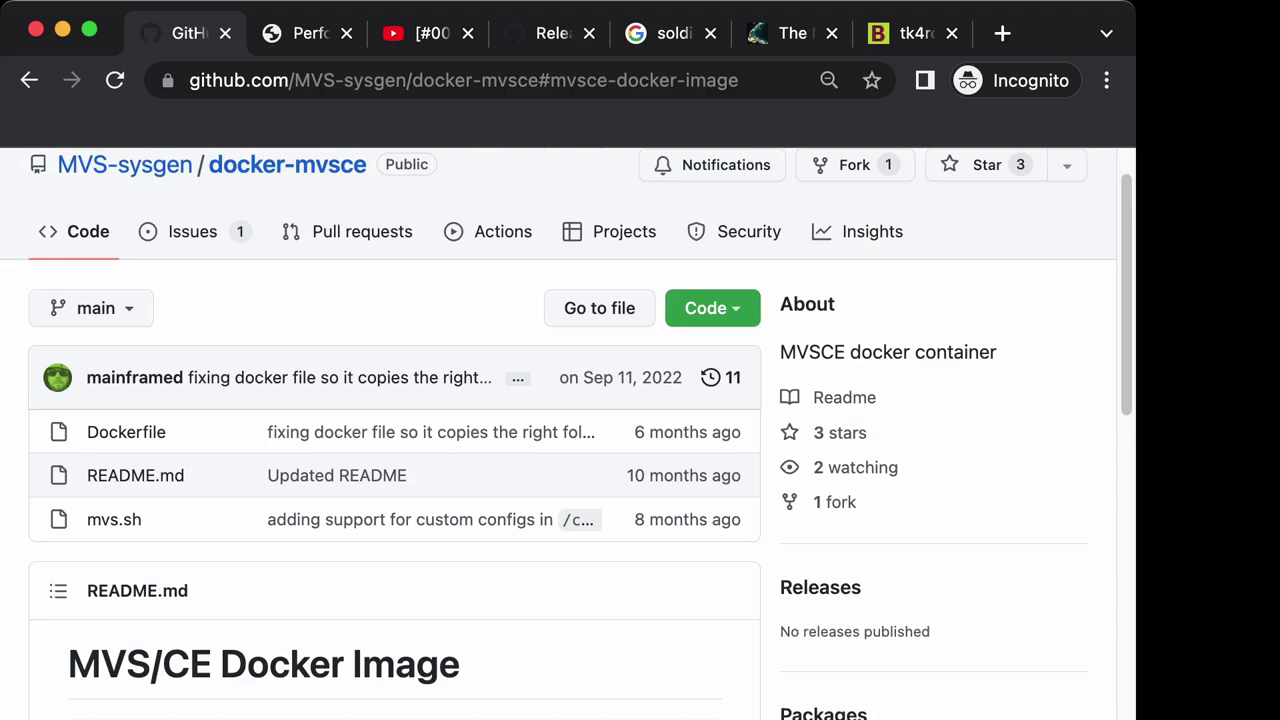
pyautogui.scroll(-3, 640, 430)
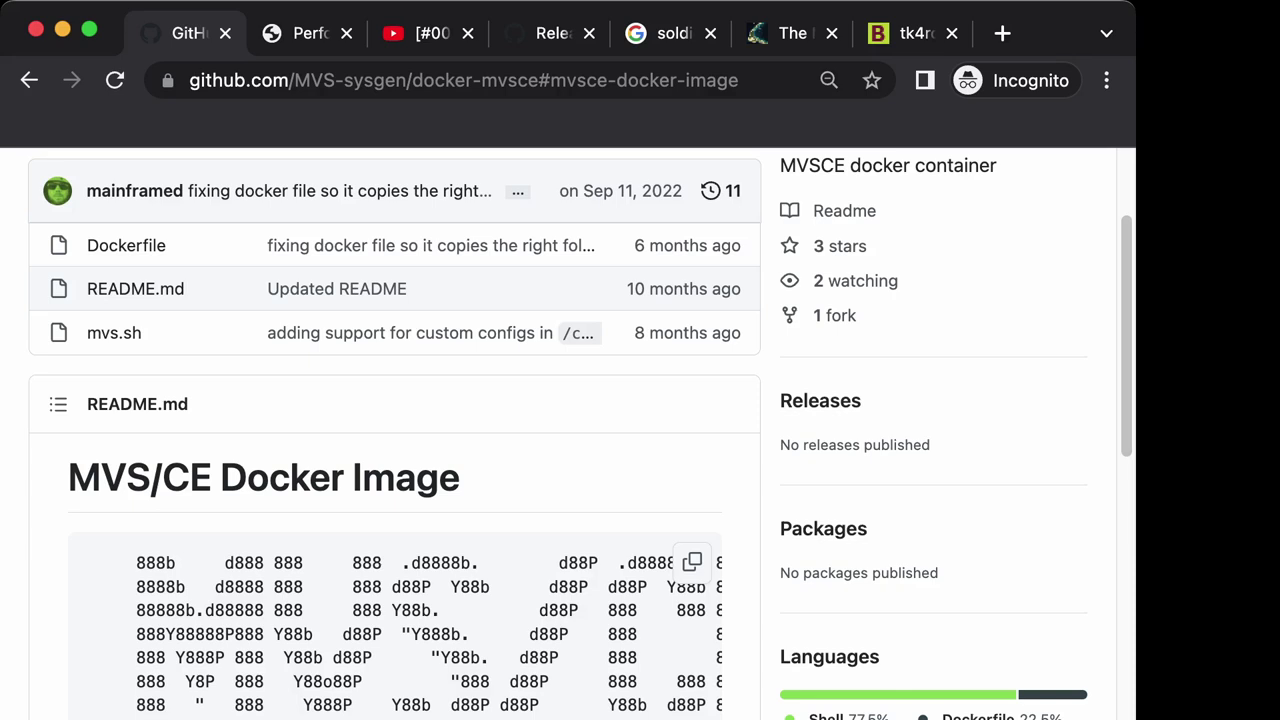
pyautogui.scroll(-10, 580, 434)
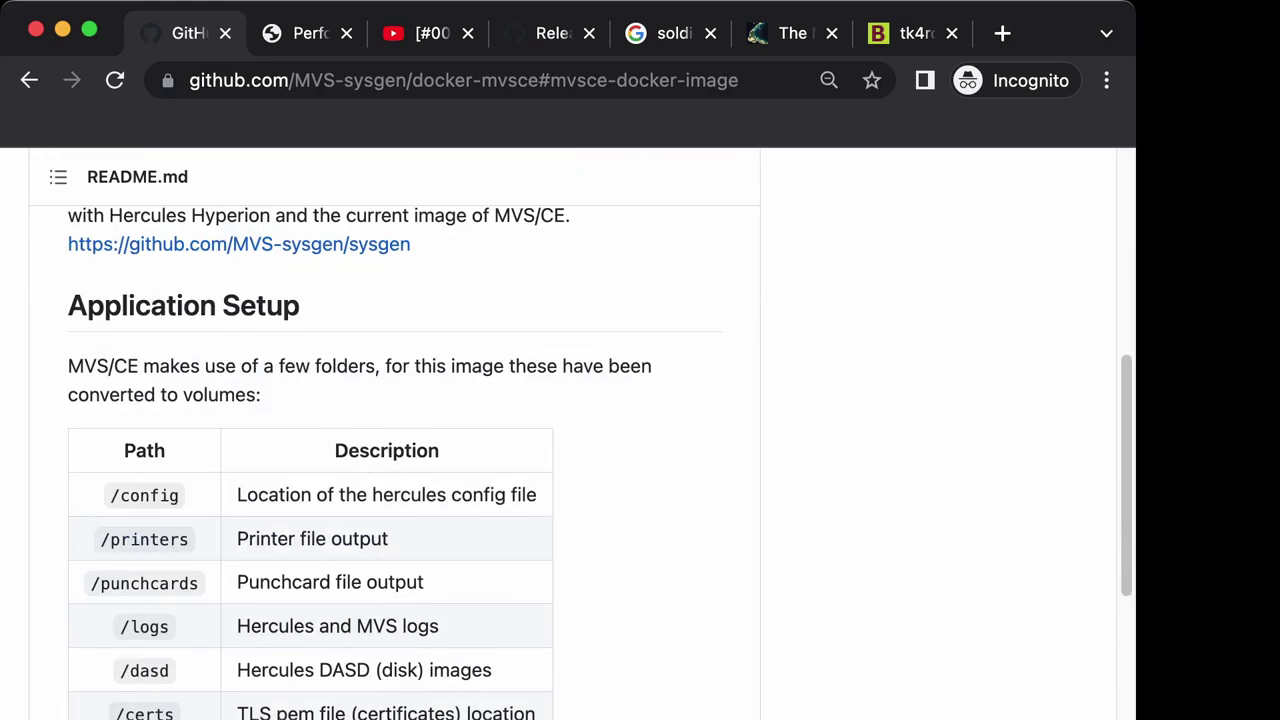
pyautogui.scroll(-5, 580, 434)
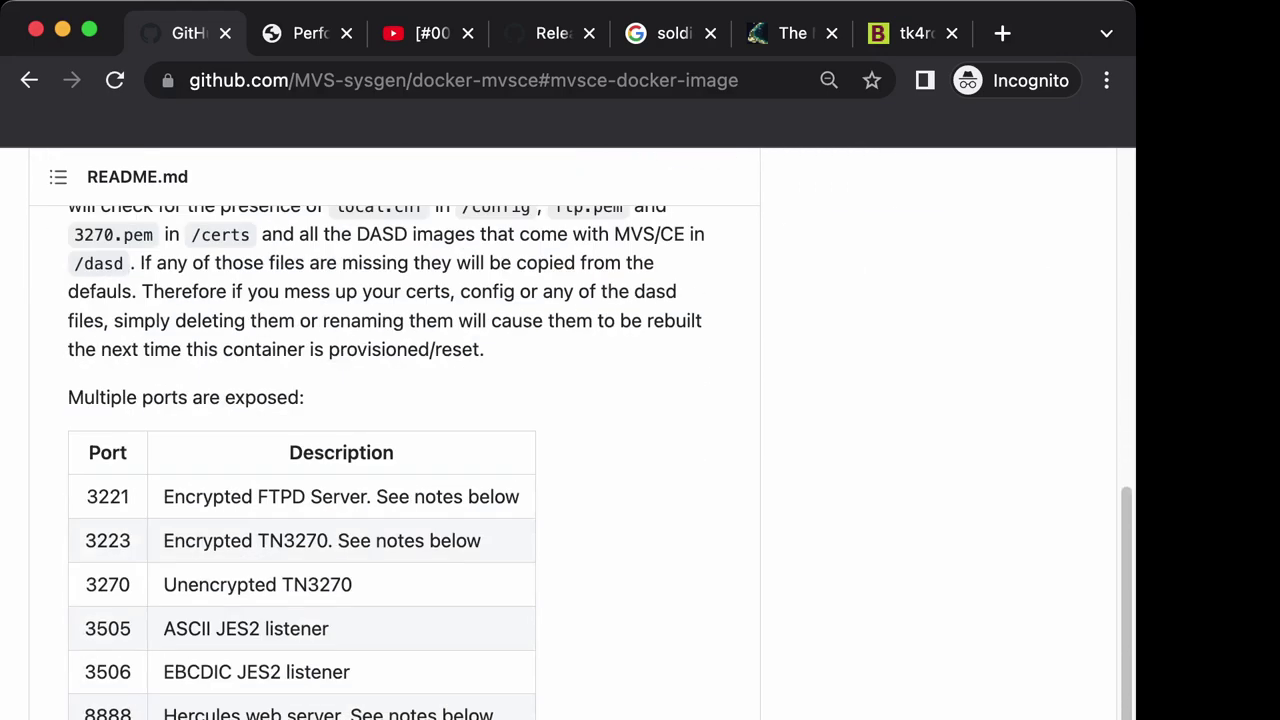
pyautogui.scroll(12, 580, 434)
pyautogui.scroll(5, 580, 434)
pyautogui.scroll(-3, 580, 434)
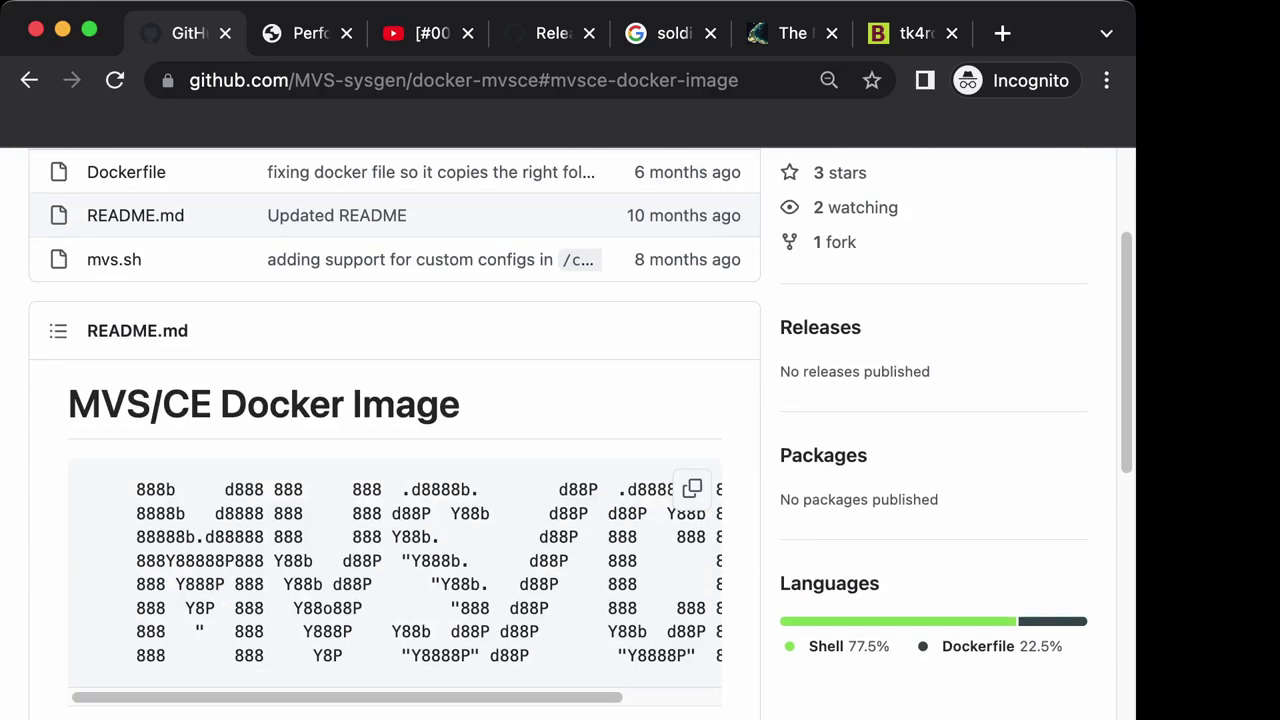
pyautogui.scroll(-5, 580, 434)
pyautogui.scroll(8, 395, 434)
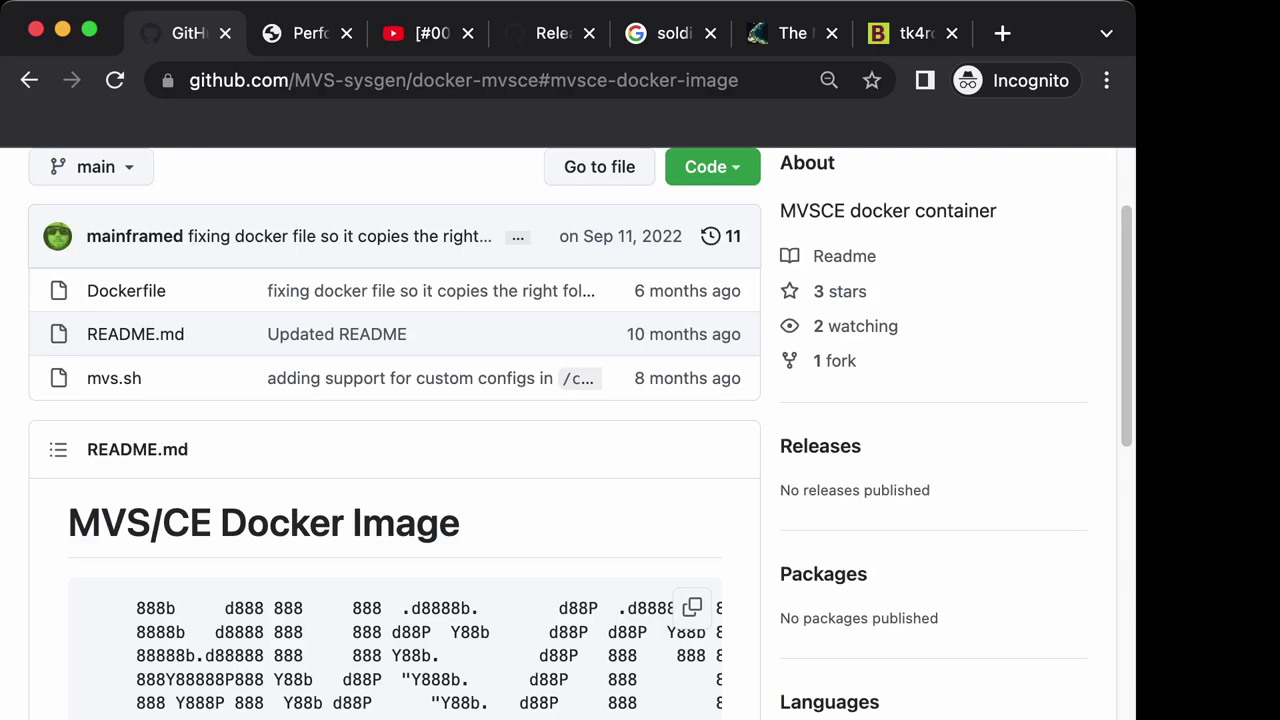
# Highlight the 'MVS/CE Docker Image' heading and scroll through the rest of the README.
pyautogui.moveTo(68, 522); pyautogui.dragTo(396, 522)
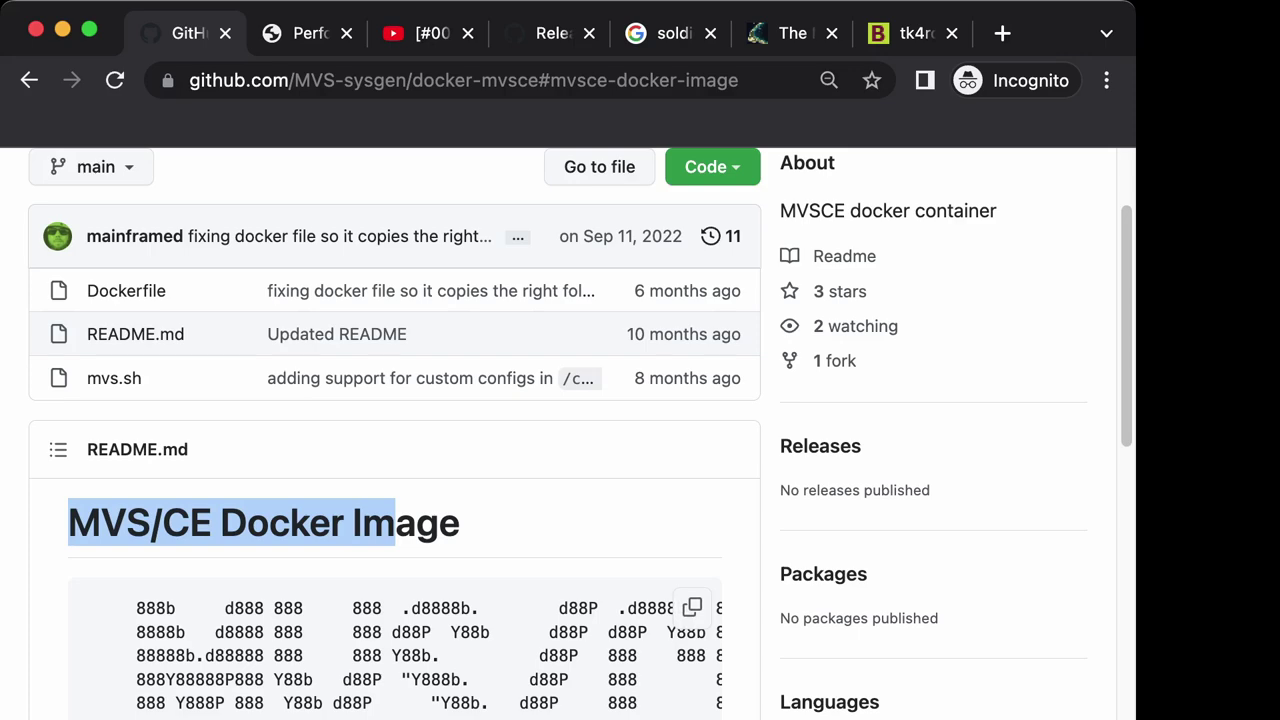
pyautogui.scroll(-10, 394, 450)
pyautogui.scroll(-5, 394, 450)
pyautogui.scroll(-5, 394, 450)
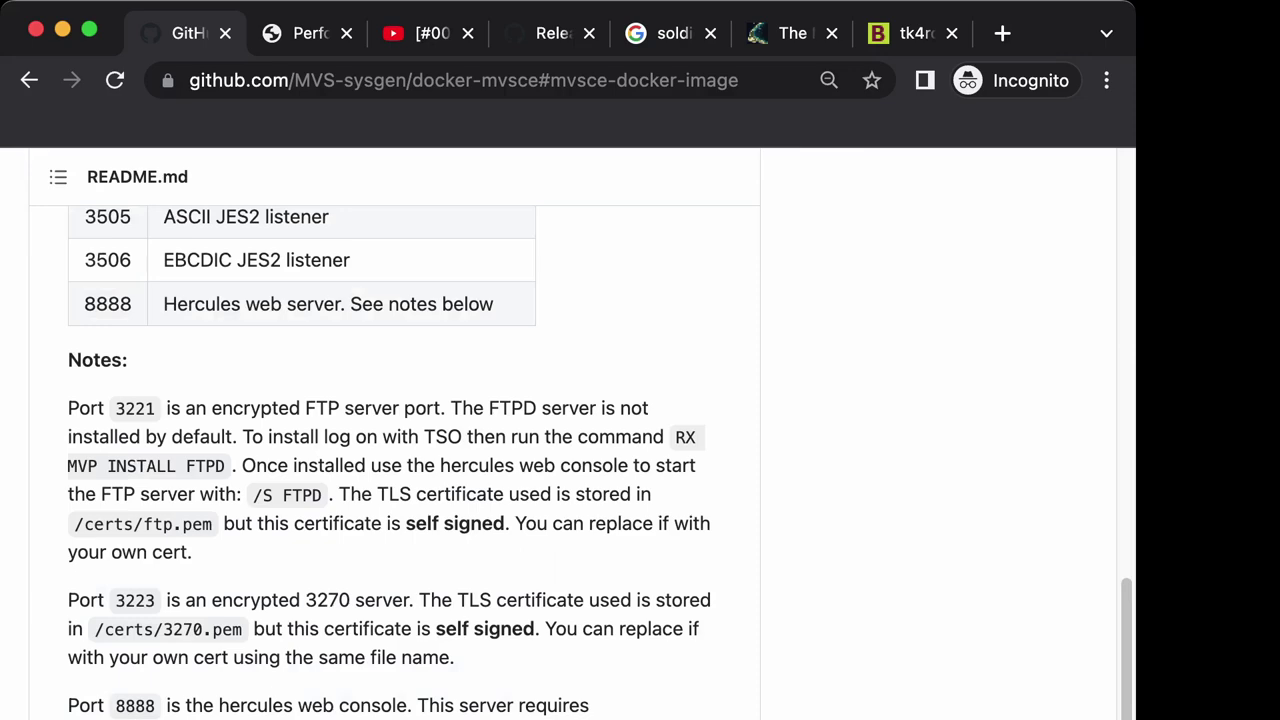
pyautogui.scroll(-5, 394, 450)
pyautogui.scroll(-6, 394, 450)
pyautogui.scroll(-5, 394, 450)
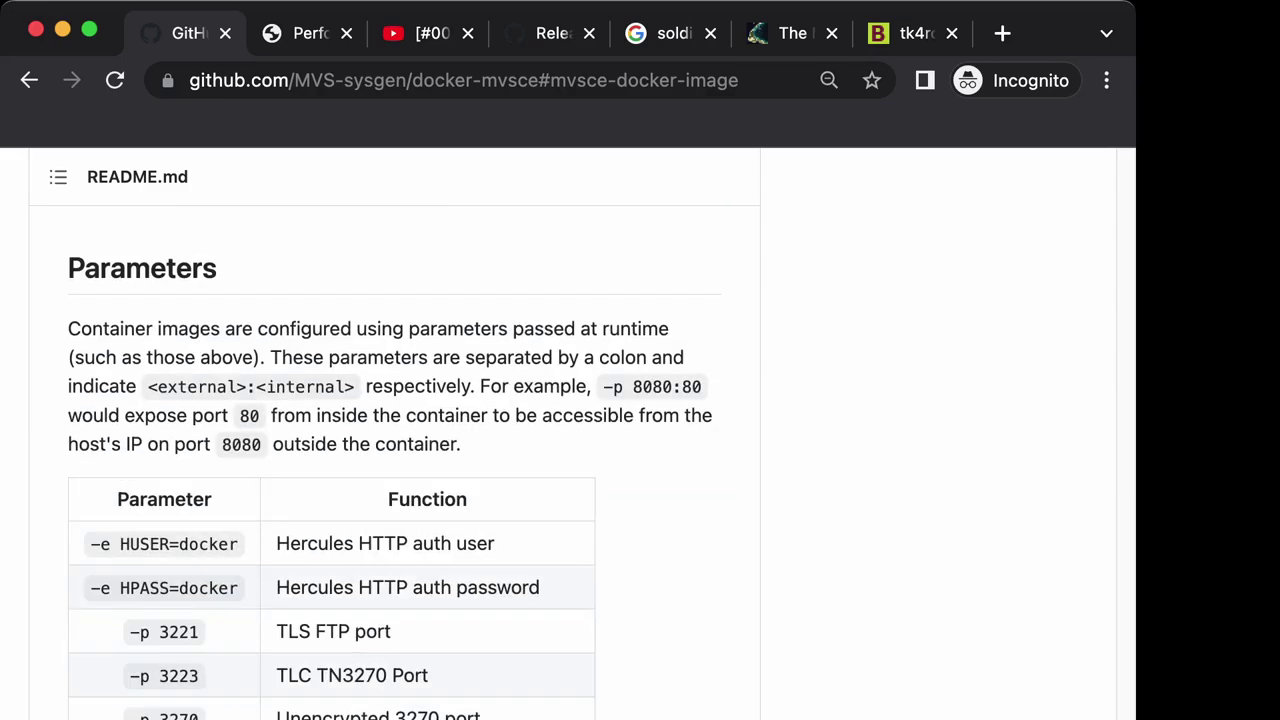
pyautogui.scroll(-2, 394, 450)
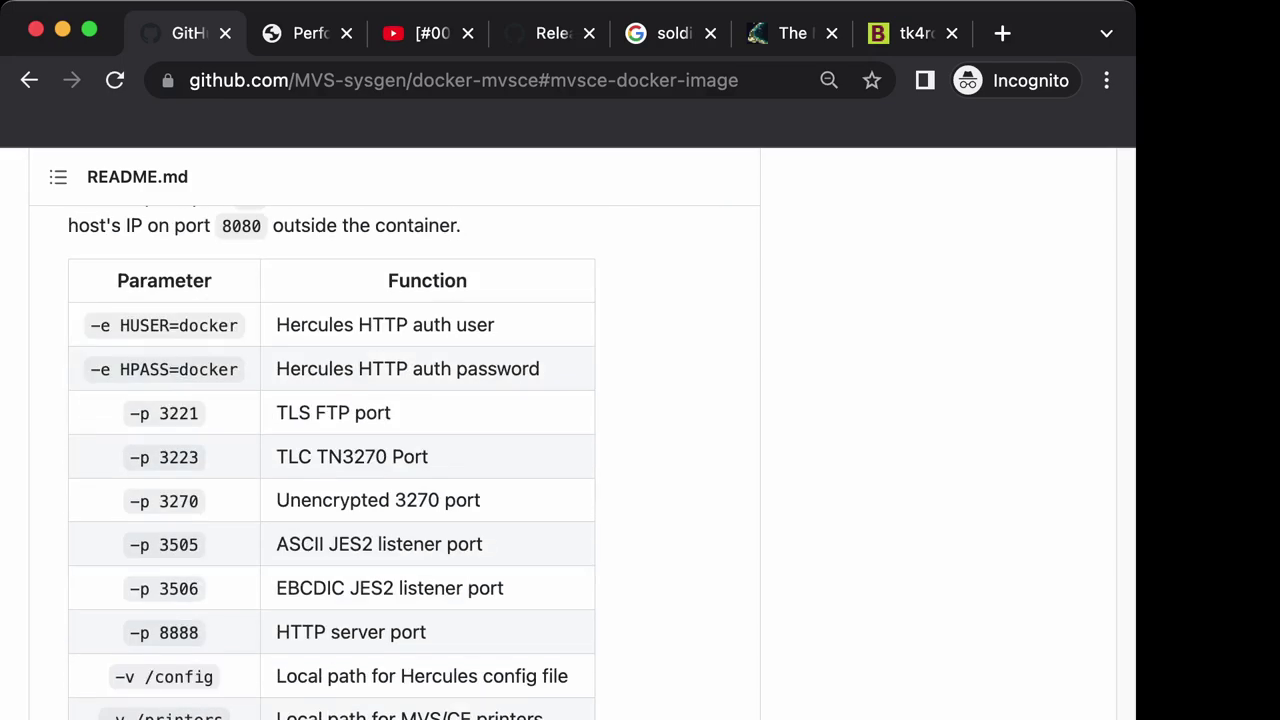
pyautogui.scroll(20, 394, 450)
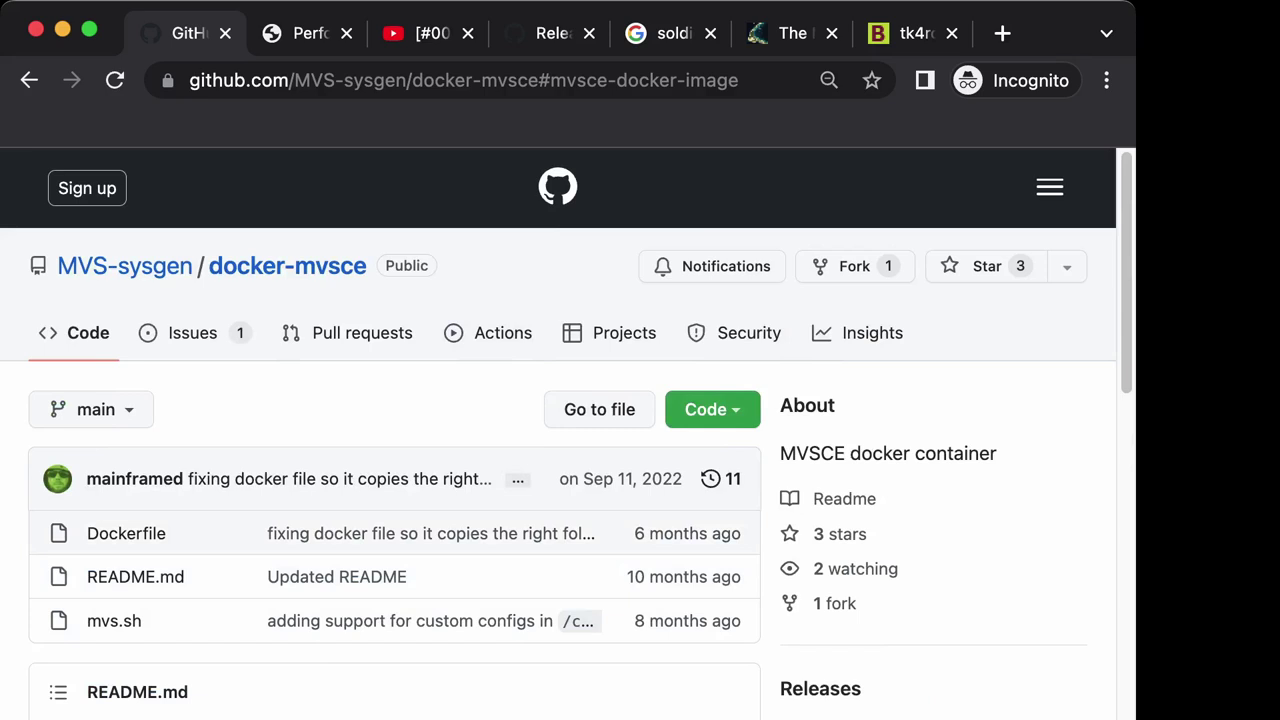
# Switch to the MVS/CE Sysgen v2.0.2 release page and scroll down to its commit list.
pyautogui.click(550, 33)
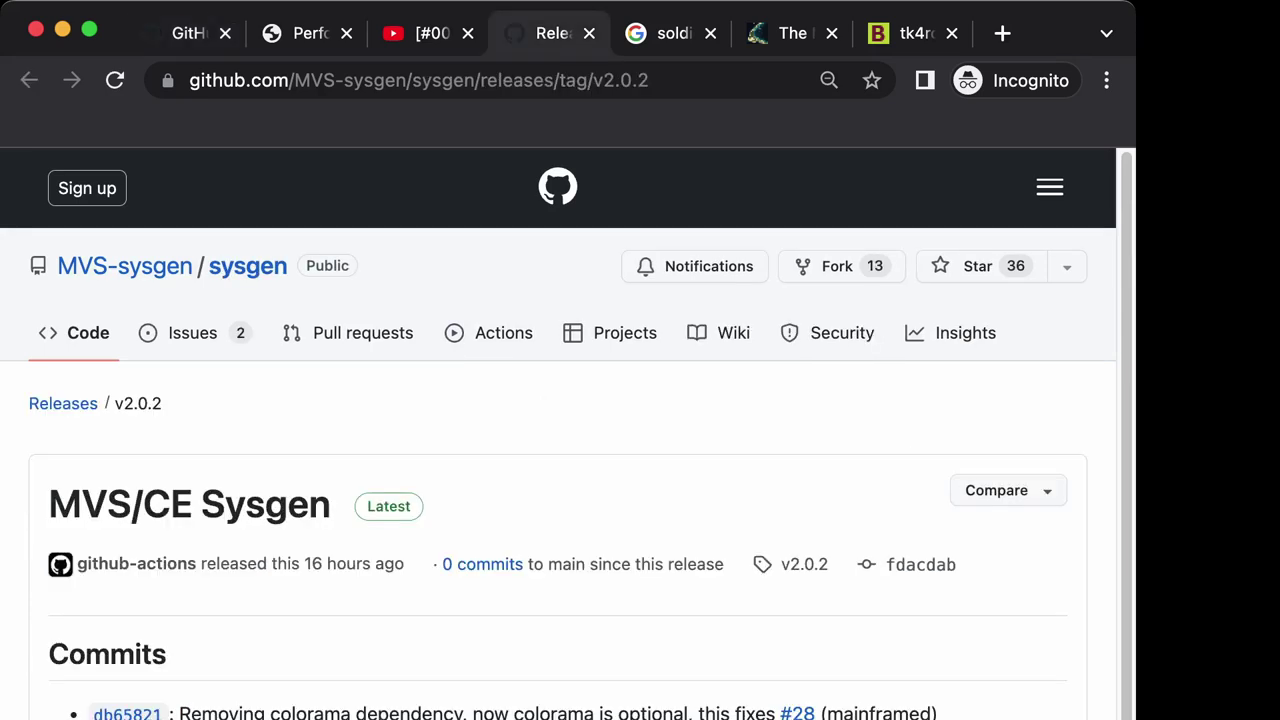
pyautogui.moveTo(125, 266)
pyautogui.scroll(-5, 560, 430)
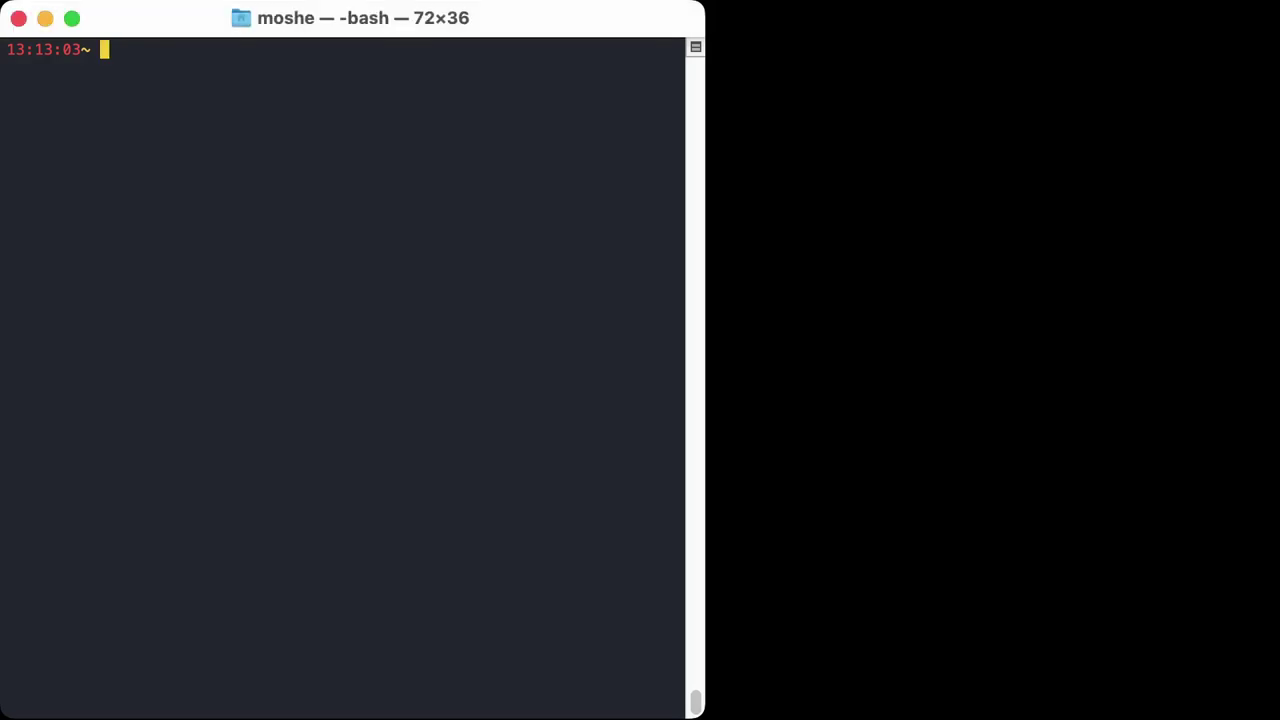
# Change into /tmp and list its contents.
pyautogui.write('cd /tmp')
pyautogui.press('Return')
pyautogui.write('ls')
pyautogui.press('Return')
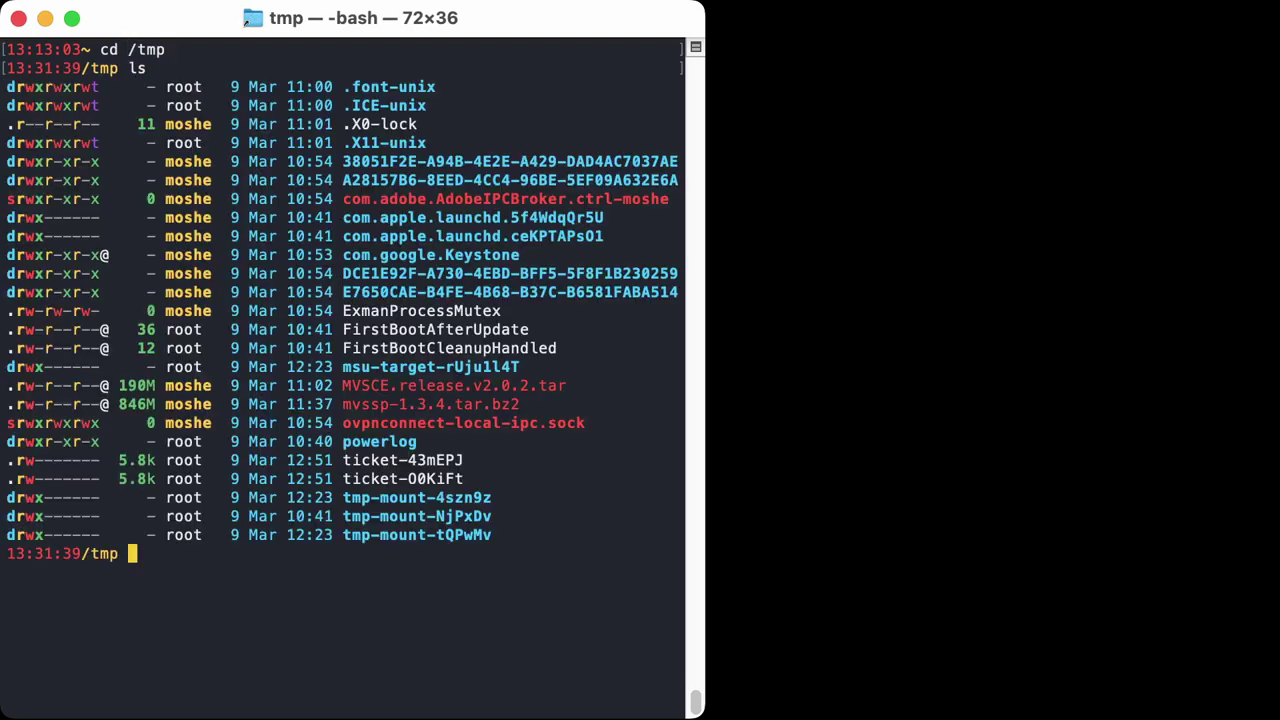
pyautogui.write('clee')
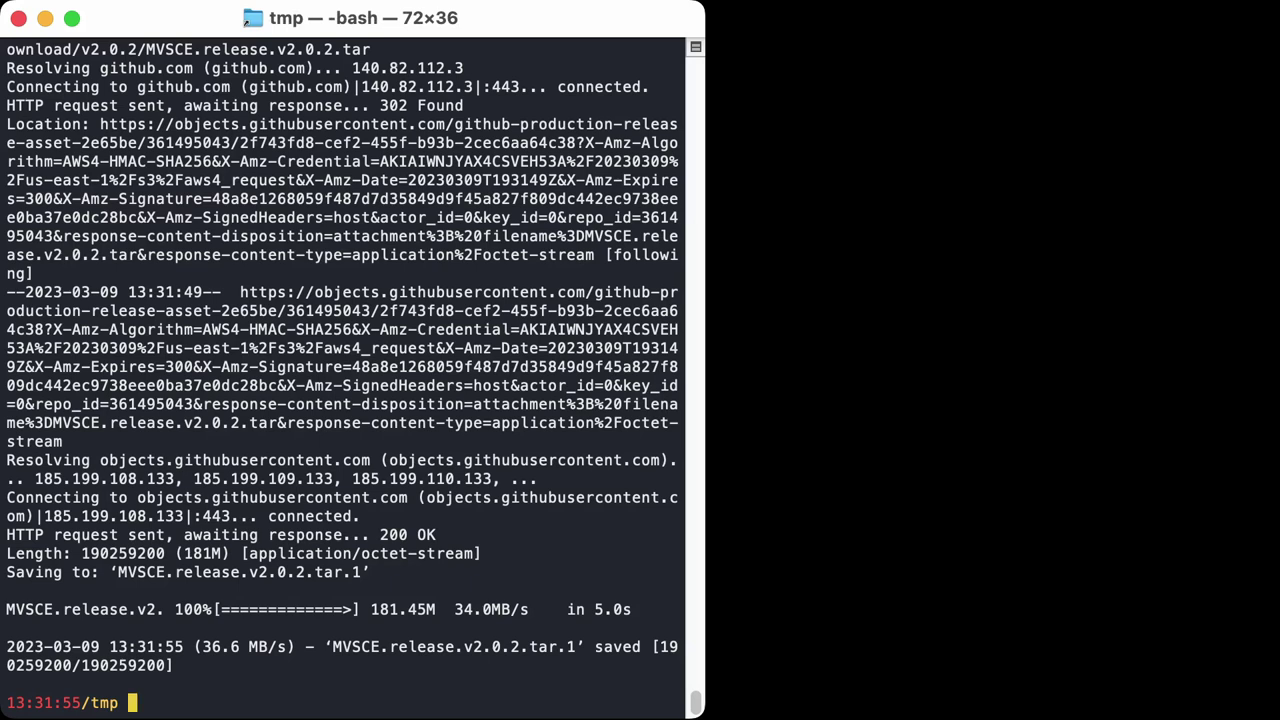
# Extract MVSCE.release.v2.0.2.tar with tar xvf.
pyautogui.write('tar xvf MVS')
pyautogui.press('Tab')
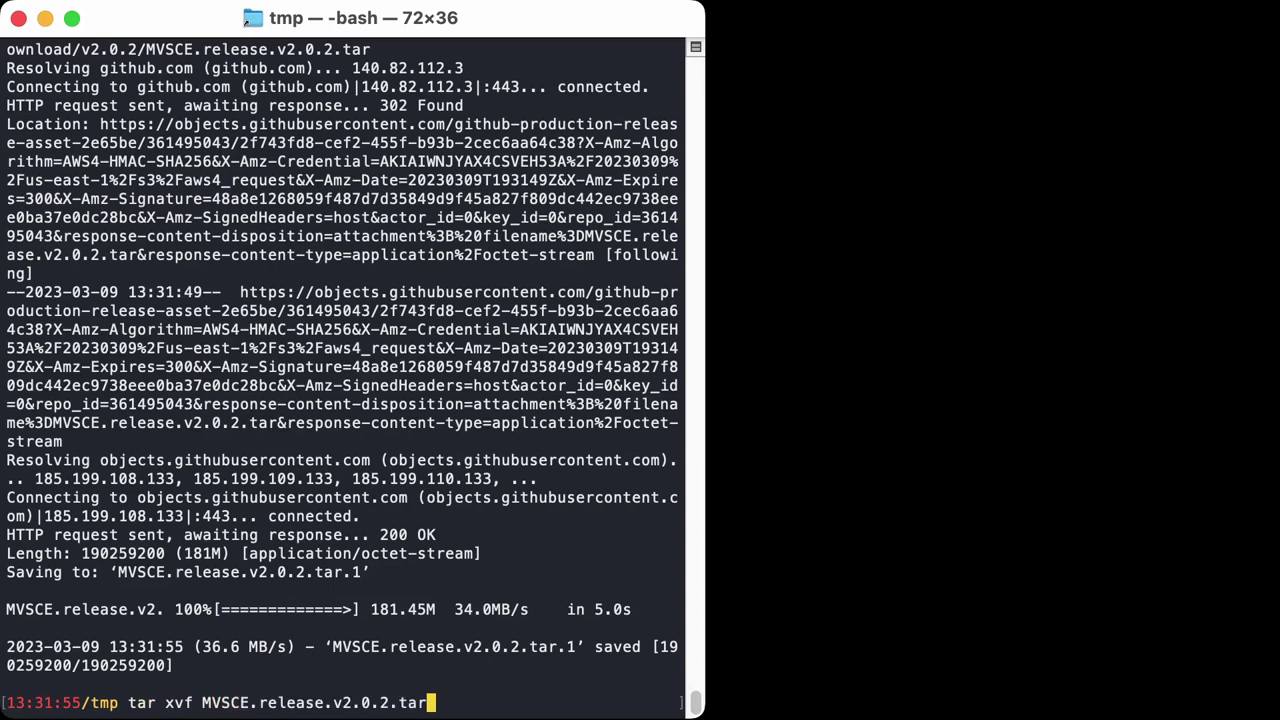
pyautogui.press('Return')
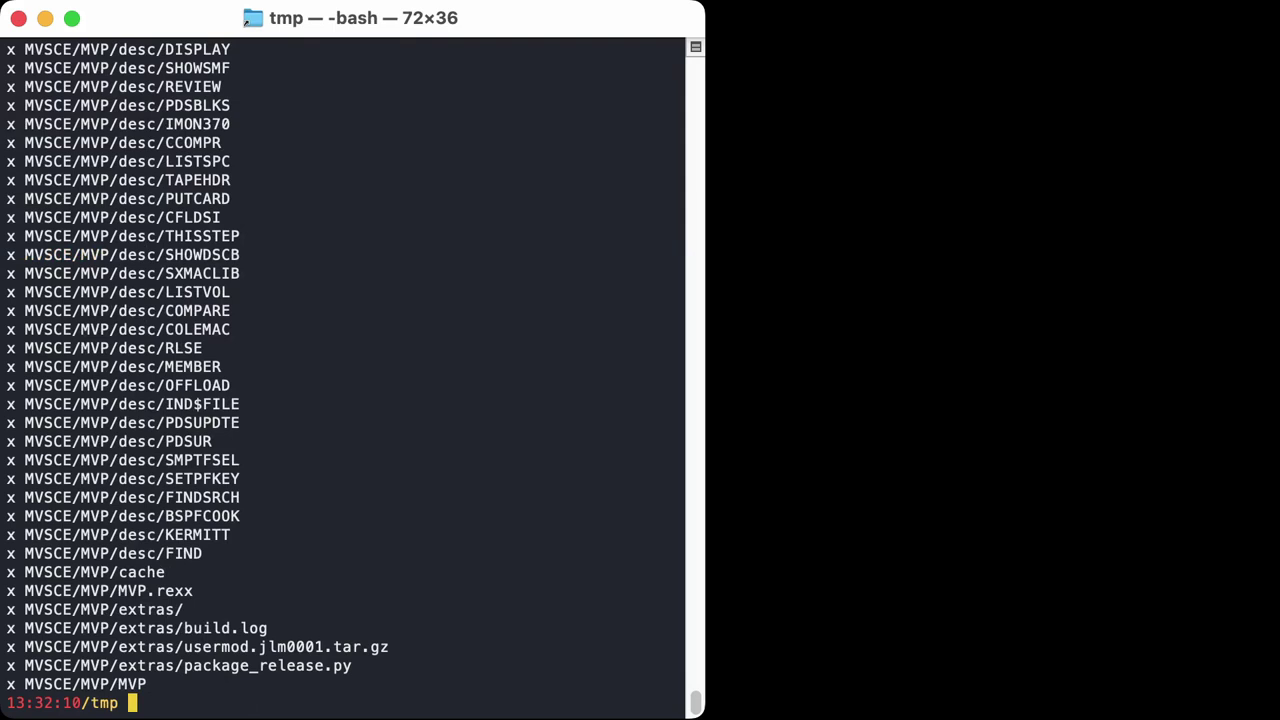
# Move into the MVSCE folder and list its conf, DASD, MVP and start_mvs.sh contents.
pyautogui.write('cd MVSCE')
pyautogui.press('Return')
pyautogui.write('ls')
pyautogui.press('Return')
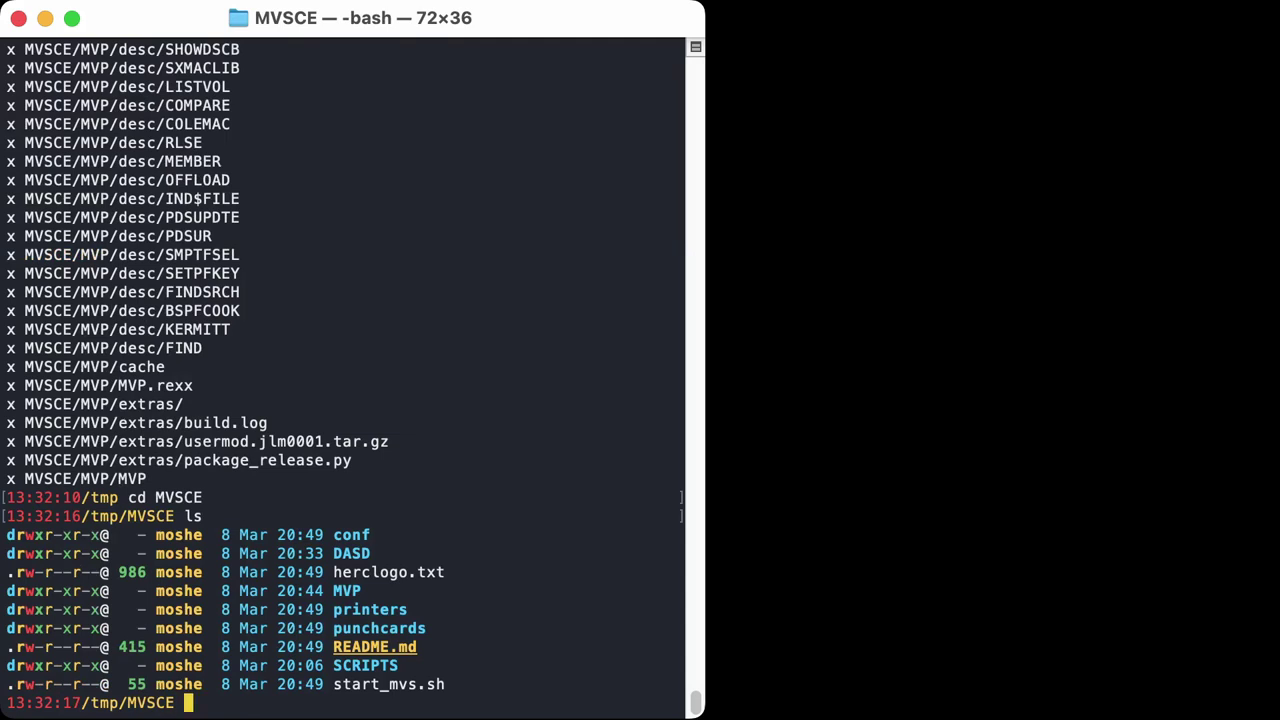
pyautogui.write('vi conf')
pyautogui.press('Tab')
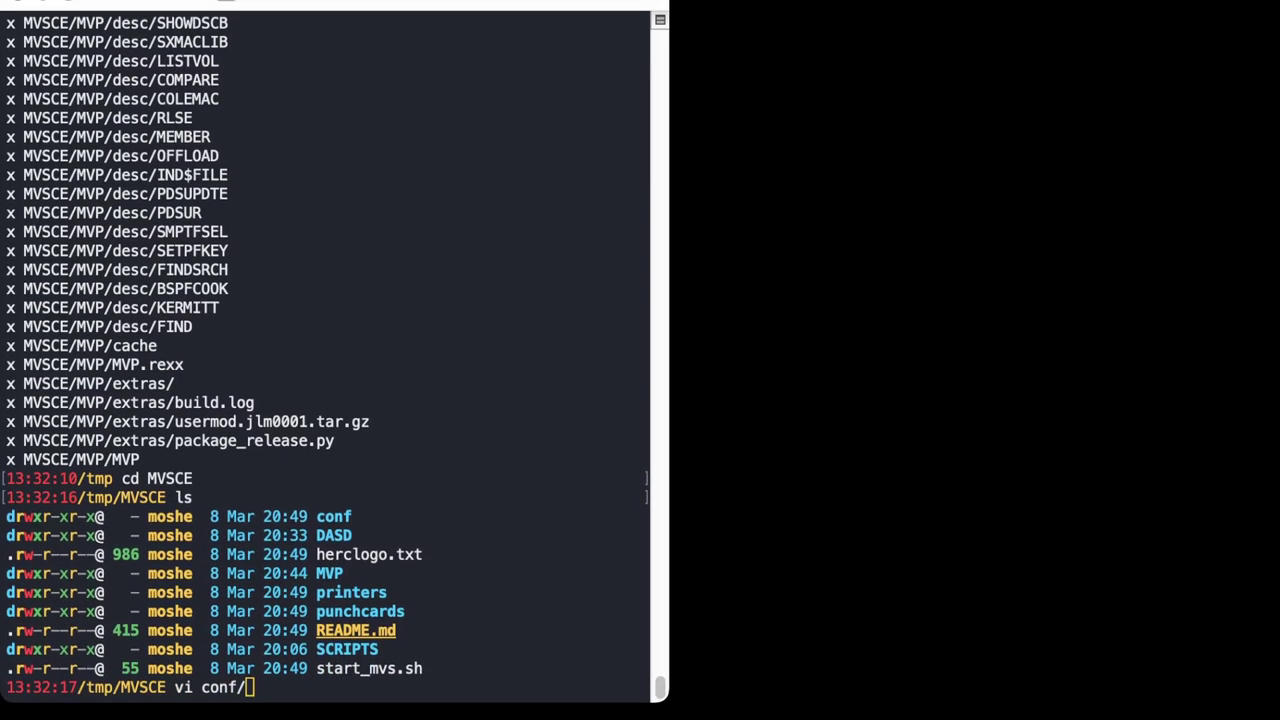
# Open the conf folder in vi, quit it, then open conf/local.cnf.
pyautogui.press('Return')
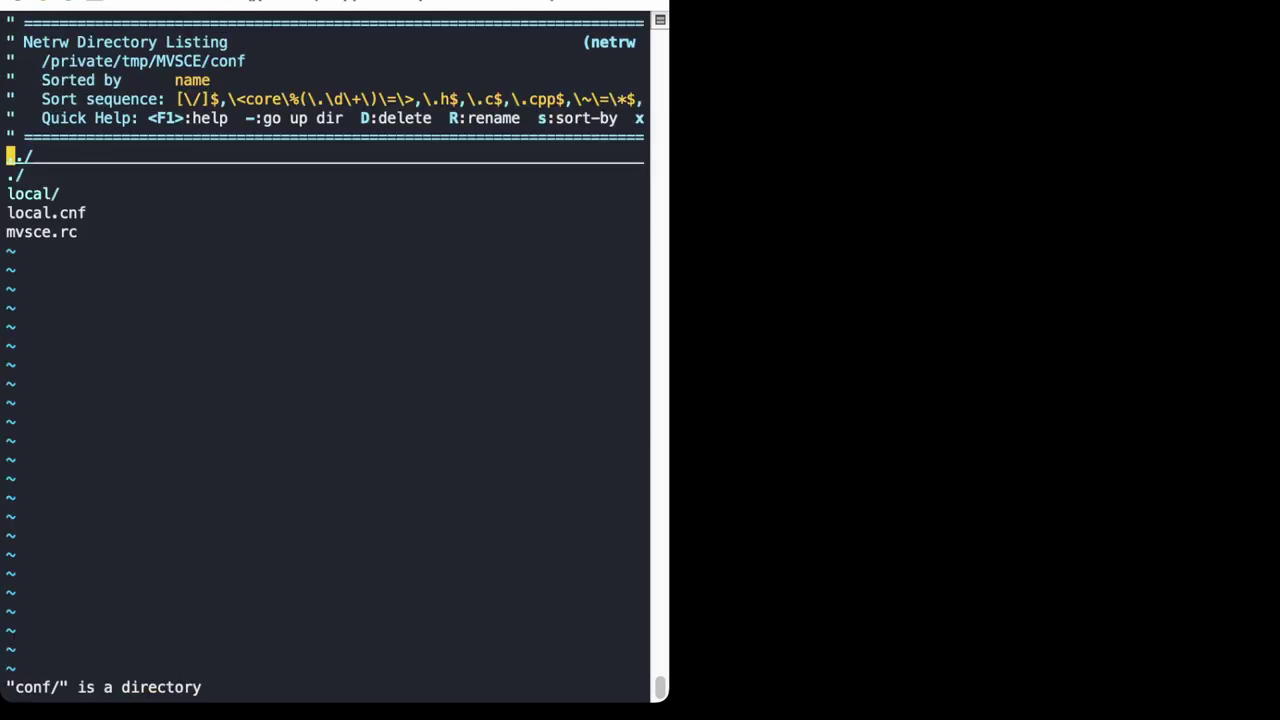
pyautogui.write(':q!')
pyautogui.press('Return')
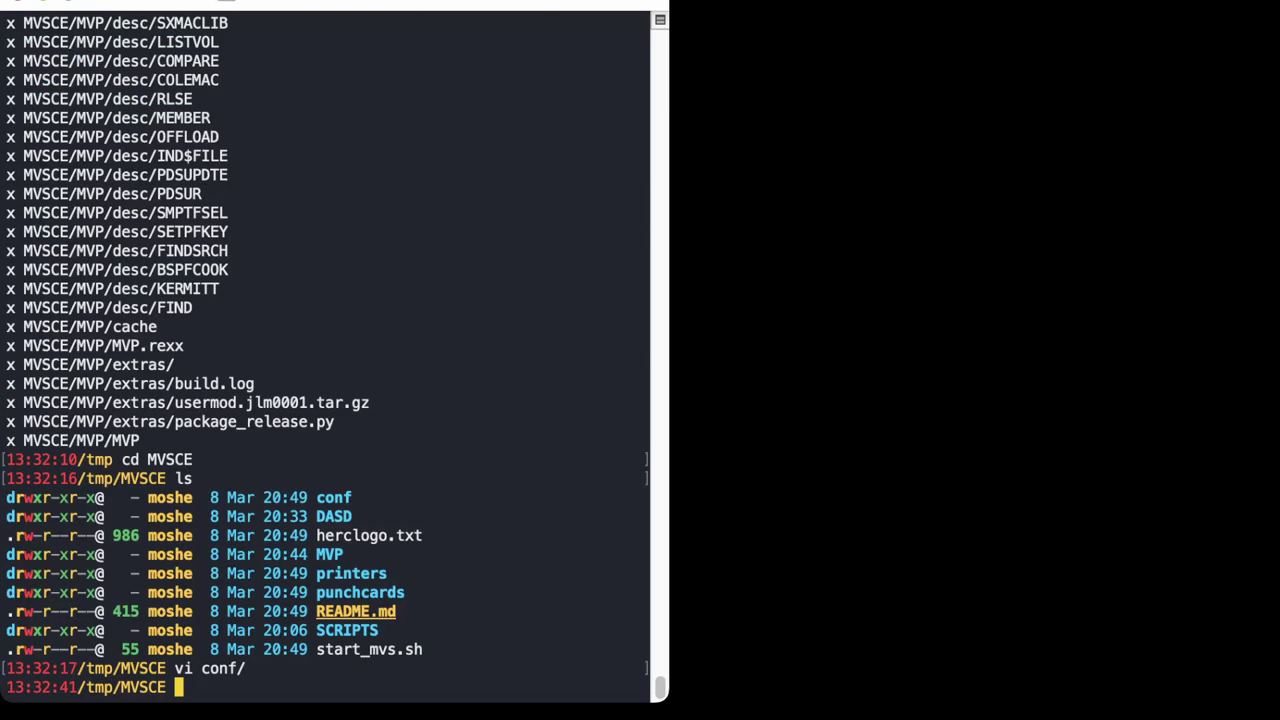
pyautogui.write('vi conf/')
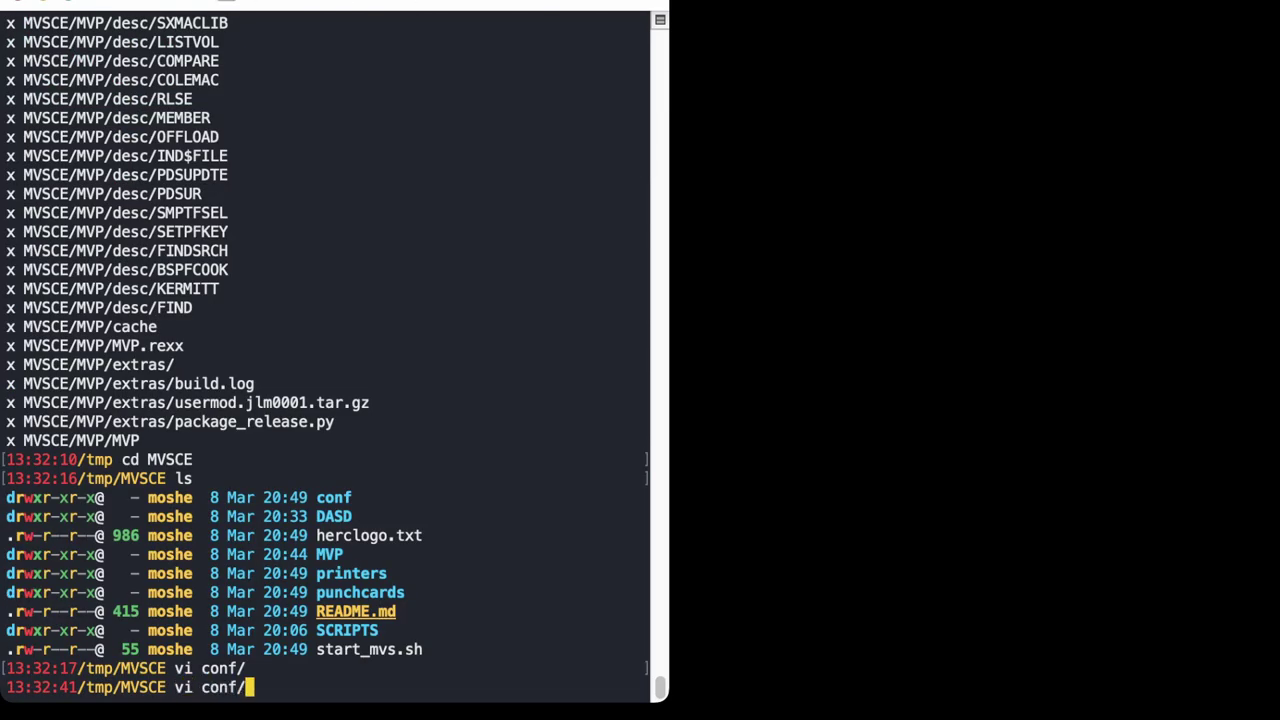
pyautogui.write('local.')
pyautogui.press('Tab')
pyautogui.press('Return')
# Browse local.cnf's NUMCPU, console port 3270 and device definitions, then save and exit with :wq.
pyautogui.press('Down')
pyautogui.press('Down')
pyautogui.press('Down')
pyautogui.press('Down')
pyautogui.press('Down')
pyautogui.press('Down')
pyautogui.press('Down')
pyautogui.press('Down')
pyautogui.press('Down')
pyautogui.press('Down')
pyautogui.press('Down')
pyautogui.press('Down')
pyautogui.press('Down')
pyautogui.press('Down')
pyautogui.press('Down')
pyautogui.press('Down')
pyautogui.press('Down')
pyautogui.press('Down')
pyautogui.press('Down')
pyautogui.press('Down')
pyautogui.press('Down')
pyautogui.press('Down')
pyautogui.press('Down')
pyautogui.press('Down')
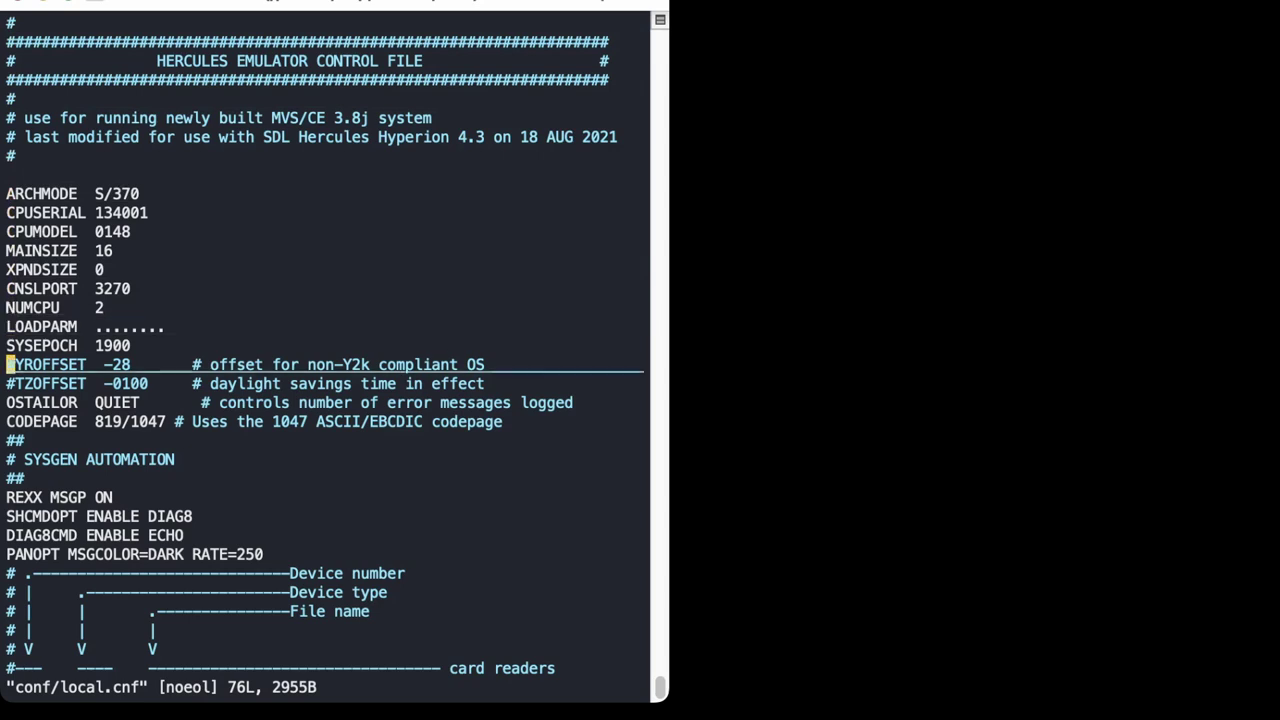
pyautogui.press('Up')
pyautogui.press('Up')
pyautogui.press('Up')
pyautogui.press('Up')
pyautogui.press('Up')
pyautogui.press('Up')
pyautogui.press('Up')
pyautogui.press('Up')
pyautogui.press('Up')
pyautogui.press('w')
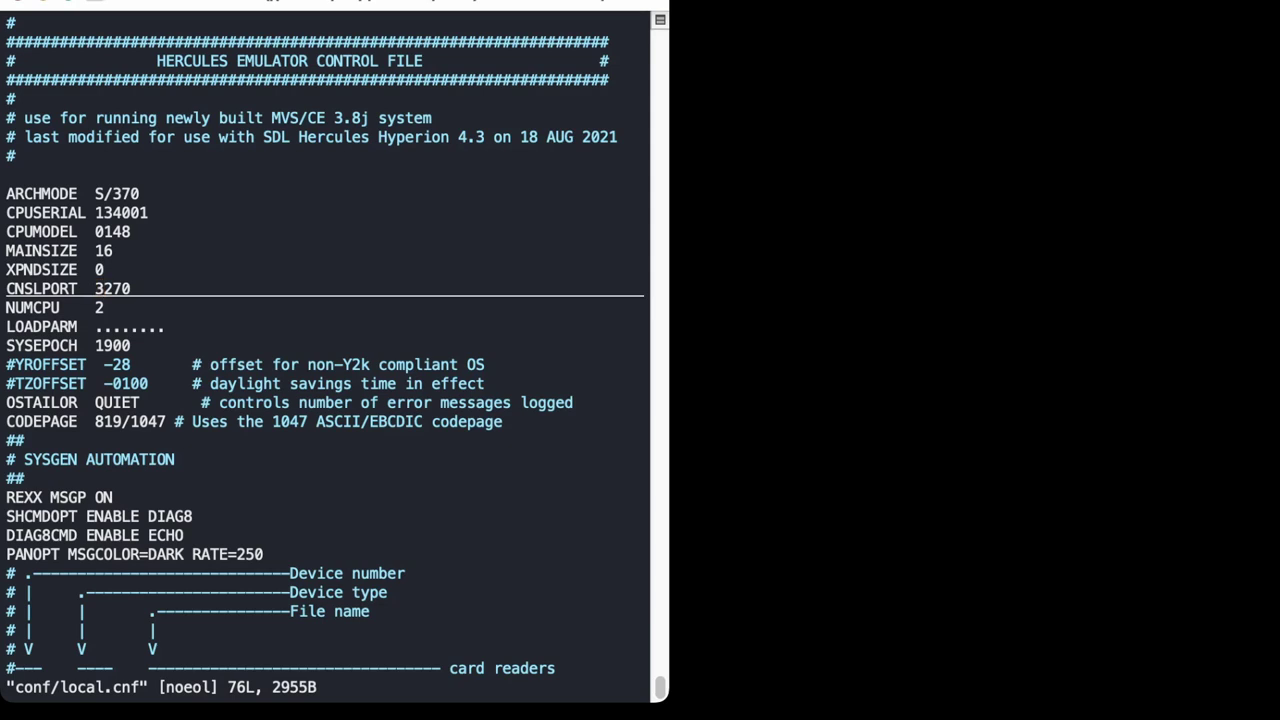
pyautogui.press('j')
pyautogui.press('j')
pyautogui.press('j')
pyautogui.press('j')
pyautogui.press('j')
pyautogui.press('j')
pyautogui.press('j')
pyautogui.press('j')
pyautogui.press('j')
pyautogui.press('j')
pyautogui.press('j')
pyautogui.press('j')
pyautogui.press('j')
pyautogui.press('j')
pyautogui.press('j')
pyautogui.press('j')
pyautogui.press('j')
pyautogui.press('j')
pyautogui.press('j')
pyautogui.press('j')
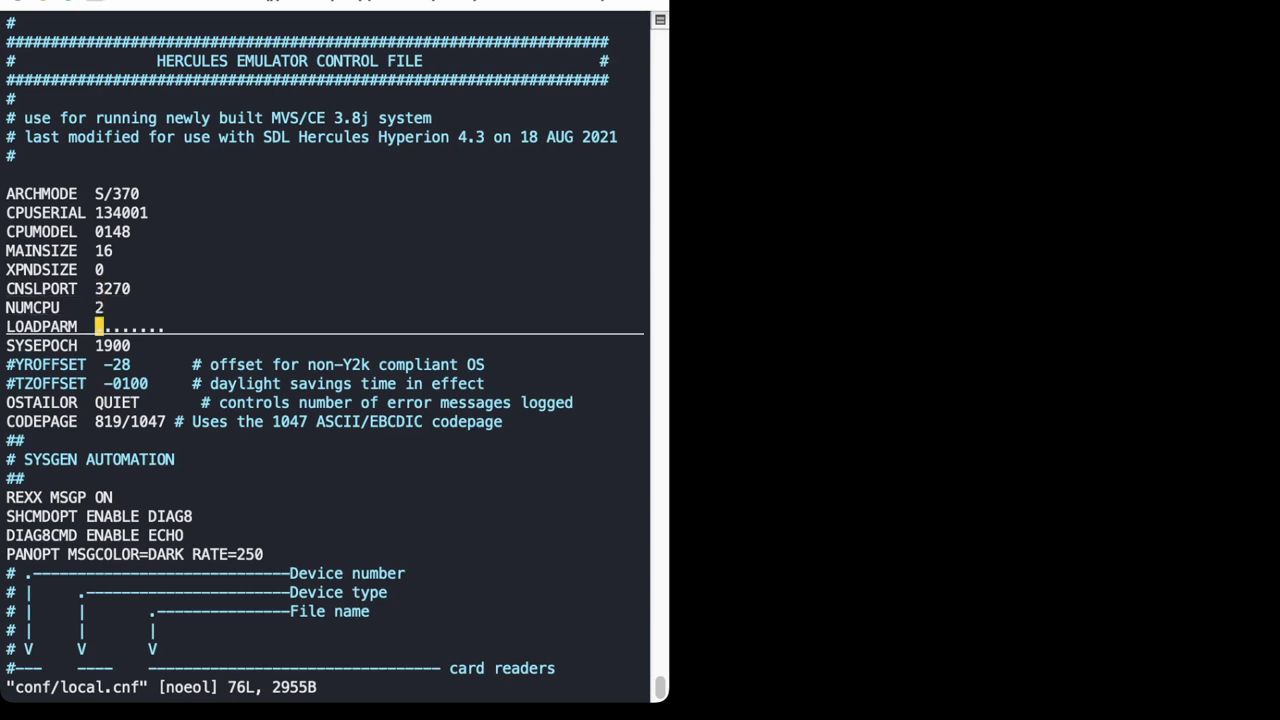
pyautogui.press('j')
pyautogui.press('j')
pyautogui.press('j')
pyautogui.press('j')
pyautogui.press('j')
pyautogui.press('j')
pyautogui.press('k')
pyautogui.press('k')
pyautogui.press('k')
pyautogui.press('k')
pyautogui.press('k')
pyautogui.press('k')
pyautogui.press('k')
pyautogui.press('k')
pyautogui.press('k')
pyautogui.press('k')
pyautogui.press('k')
pyautogui.press('k')
pyautogui.press('k')
pyautogui.press('k')
pyautogui.press('k')
pyautogui.press('k')
pyautogui.press('k')
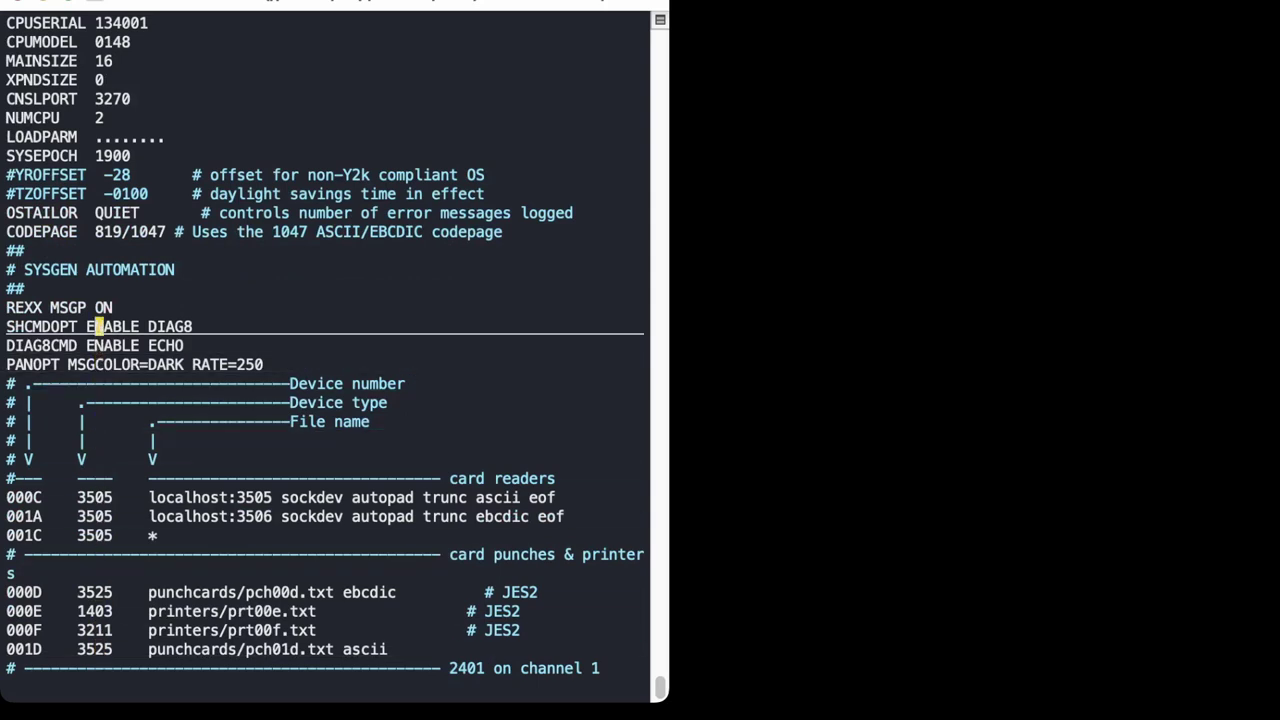
pyautogui.press('k')
pyautogui.press('j')
pyautogui.press('j')
pyautogui.press('j')
pyautogui.press('j')
pyautogui.press('j')
pyautogui.press('j')
pyautogui.press('j')
pyautogui.press('j')
pyautogui.press('j')
pyautogui.press('j')
pyautogui.press('j')
pyautogui.press('j')
pyautogui.press('j')
pyautogui.press('j')
pyautogui.press('j')
pyautogui.press('j')
pyautogui.press('j')
pyautogui.press('j')
pyautogui.press('j')
pyautogui.press('j')
pyautogui.press('j')
pyautogui.press('j')
pyautogui.press('j')
pyautogui.press('j')
pyautogui.press('j')
pyautogui.press('j')
pyautogui.press('j')
pyautogui.press('j')
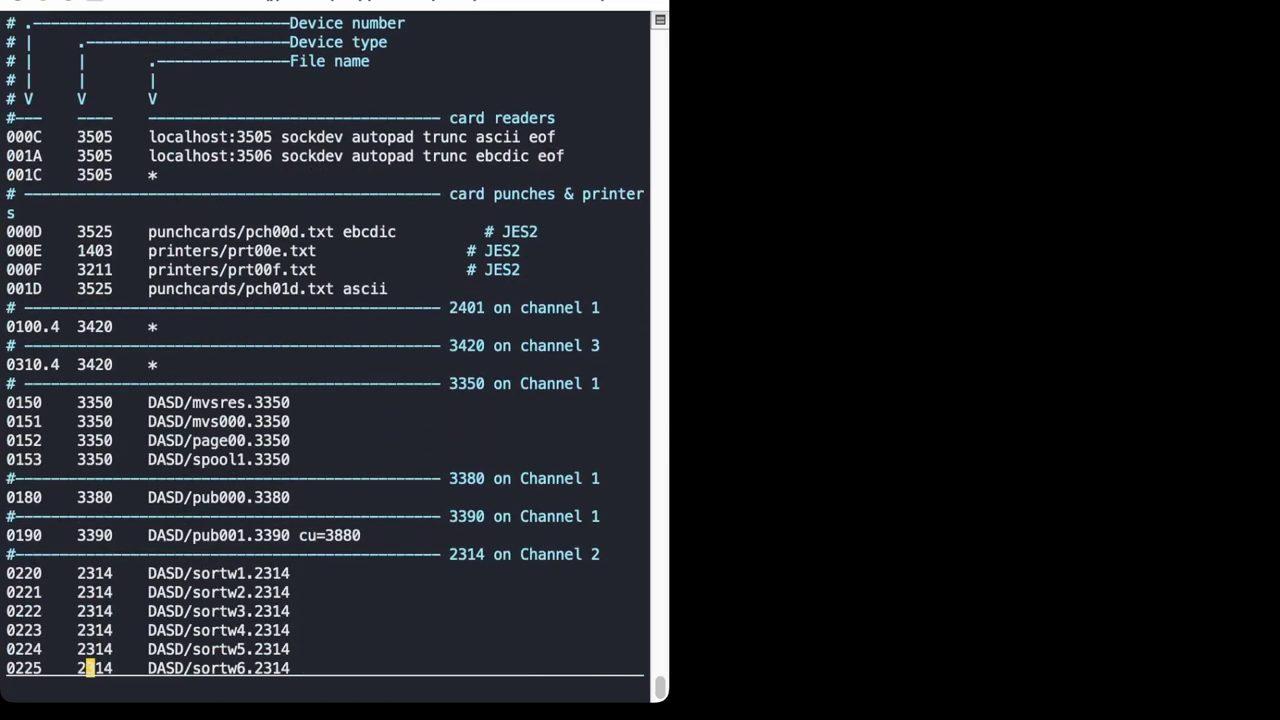
pyautogui.press('k')
pyautogui.press('j')
pyautogui.press('j')
pyautogui.press('j')
pyautogui.press('j')
pyautogui.press('j')
pyautogui.press('j')
pyautogui.press('j')
pyautogui.press('j')
pyautogui.press('j')
pyautogui.press('j')
pyautogui.press('j')
pyautogui.press('j')
pyautogui.press('j')
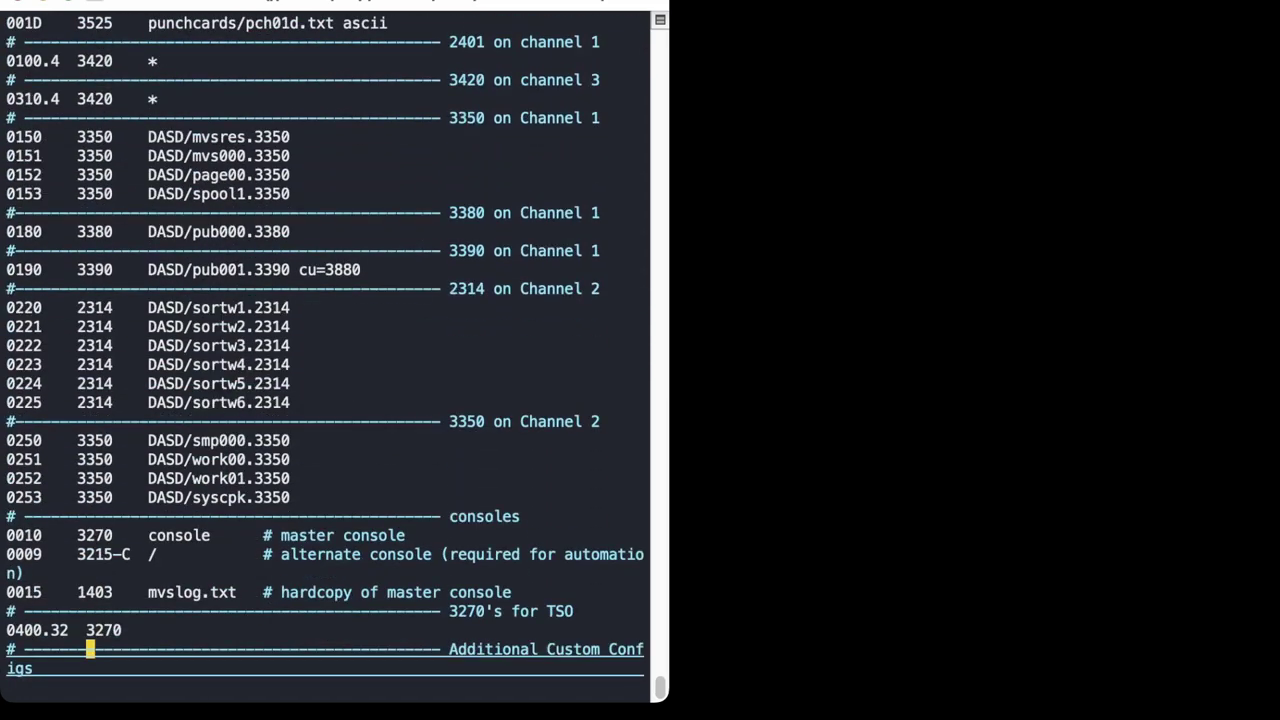
pyautogui.press('j')
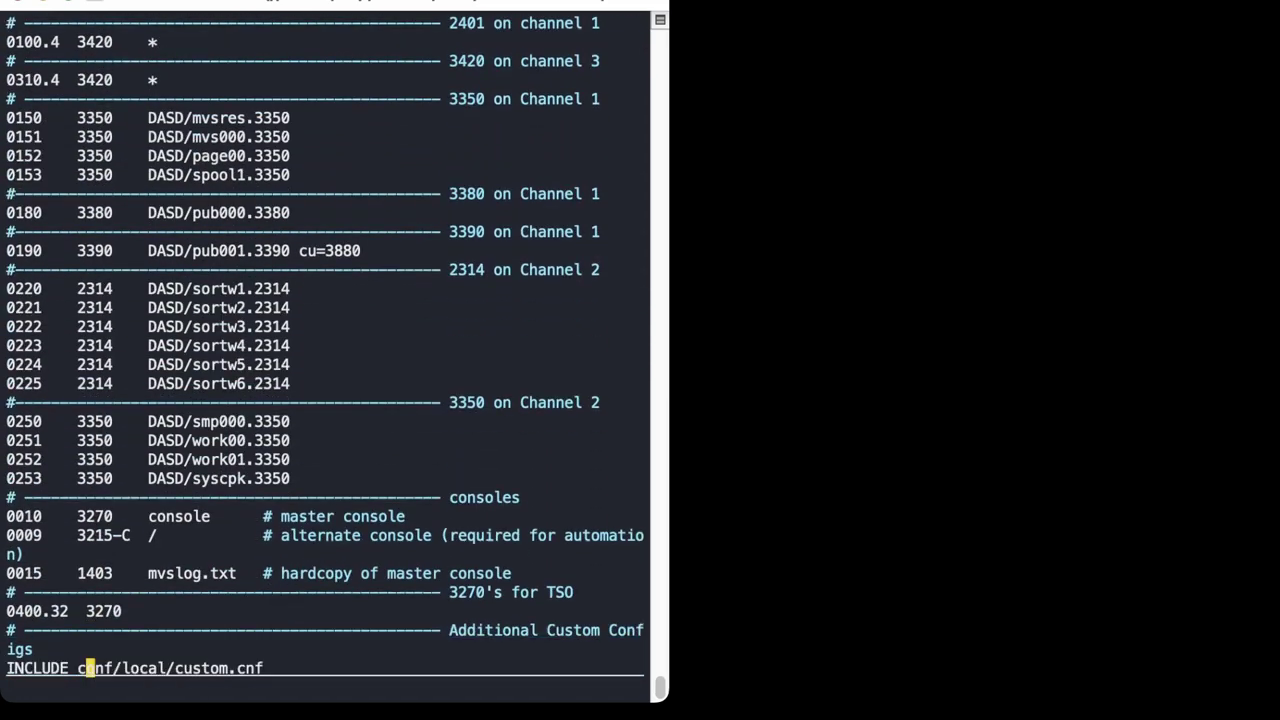
pyautogui.write(':wq')
pyautogui.press('Return')
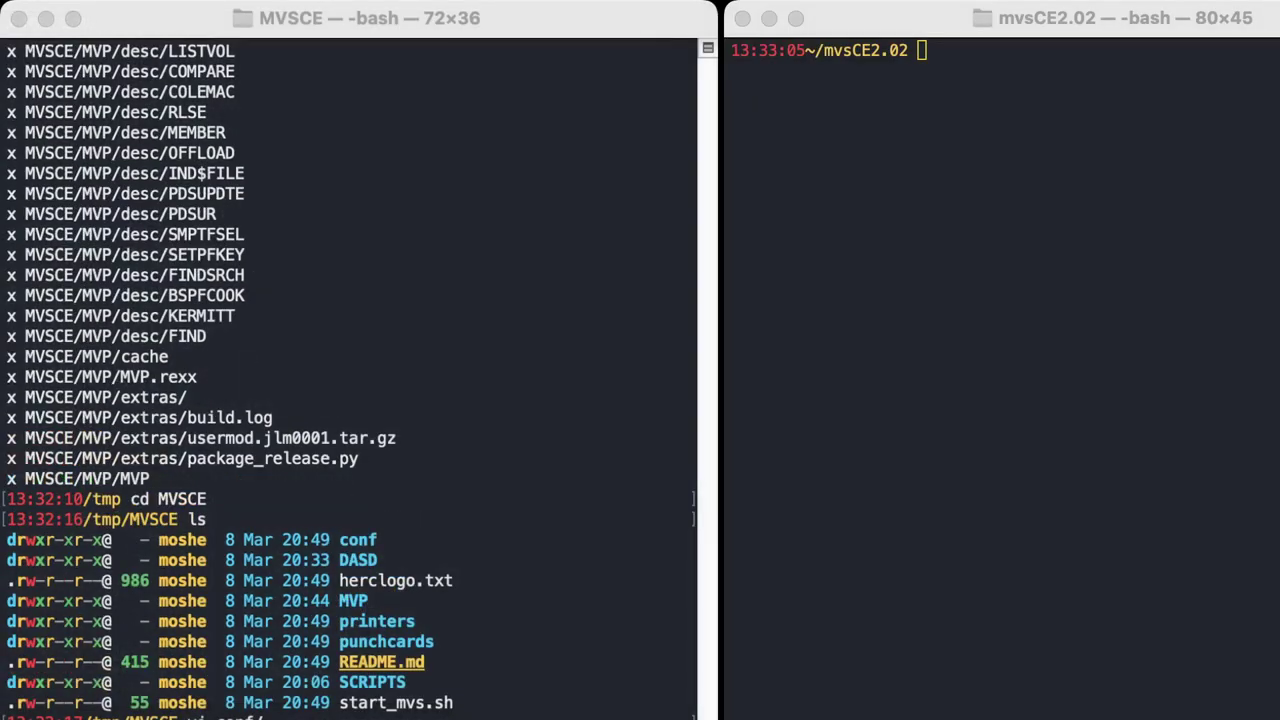
# In the second Terminal window, change to /tmp/MVSCE and list its contents.
pyautogui.press('super+Tab')
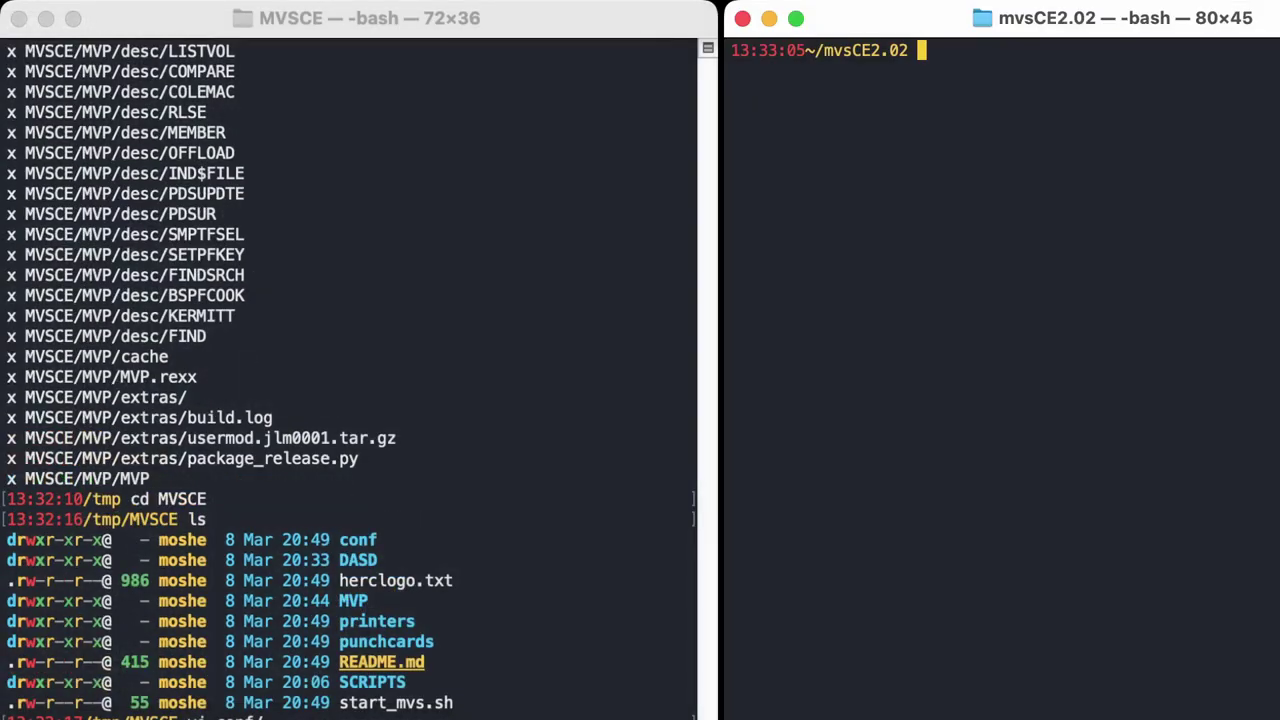
pyautogui.write('cd /tmp/MVSC')
pyautogui.press('Tab')
pyautogui.press('Tab')
pyautogui.press('Tab')
pyautogui.press('Return')
pyautogui.write('ls')
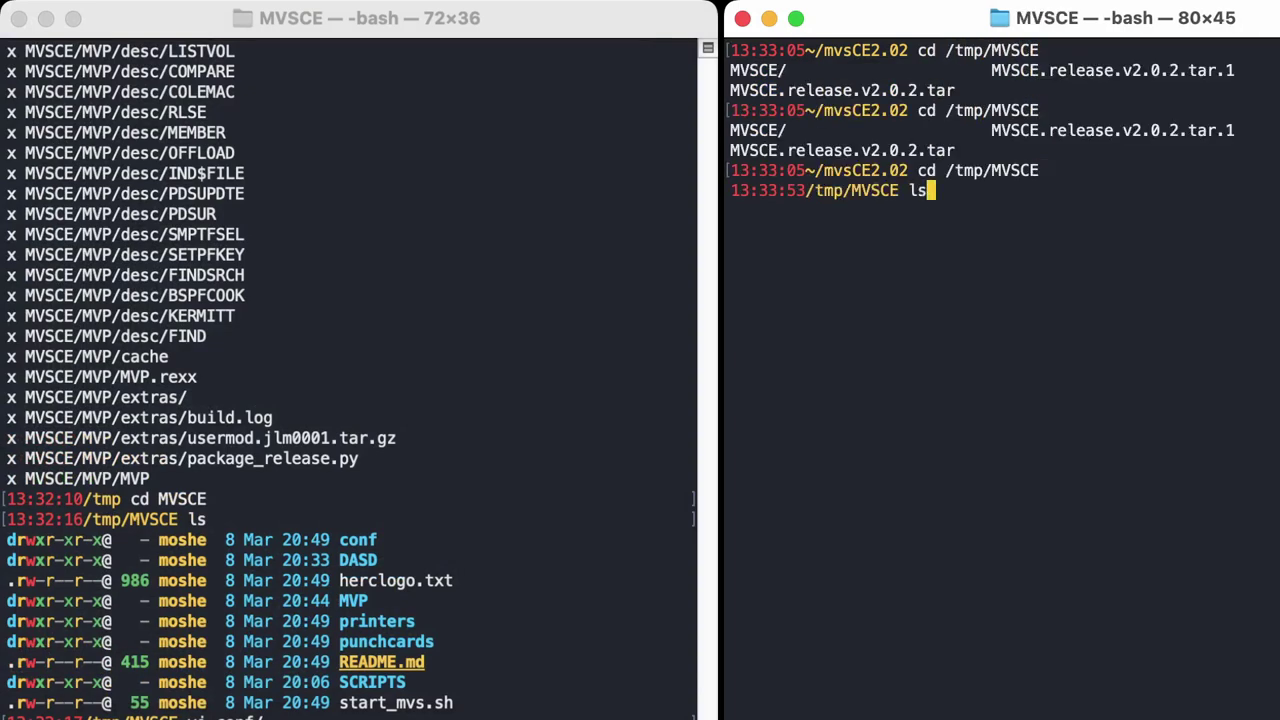
pyautogui.press('Return')
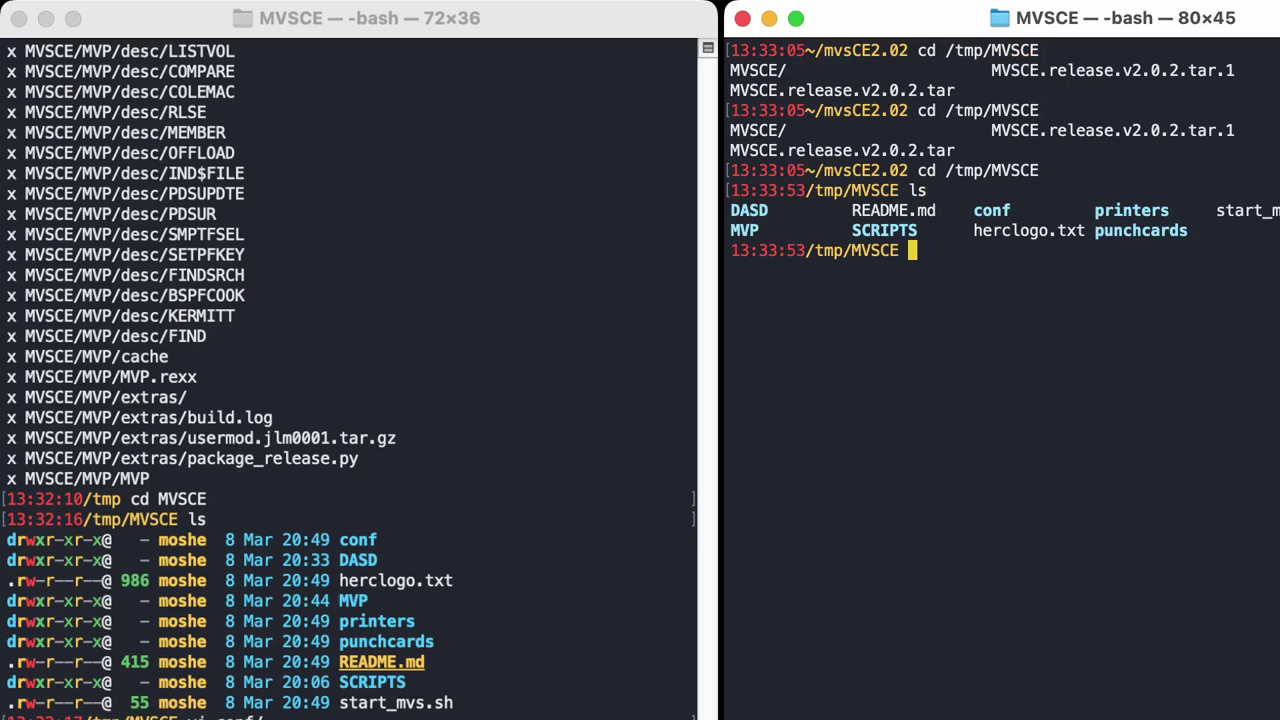
# Back in the first window, view start_mvs.sh in vi, close it, and launch Hercules with ./start_mvs.sh.
pyautogui.press('super+grave')
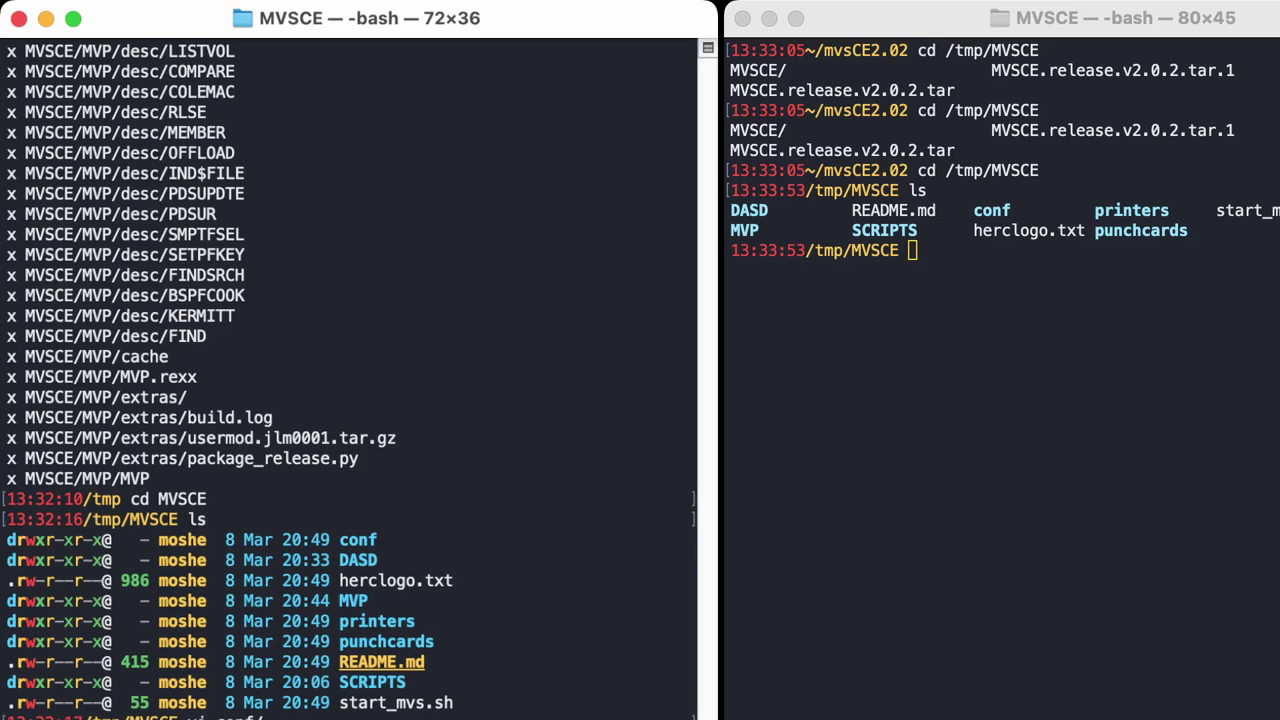
pyautogui.press('Return')
pyautogui.press('j')
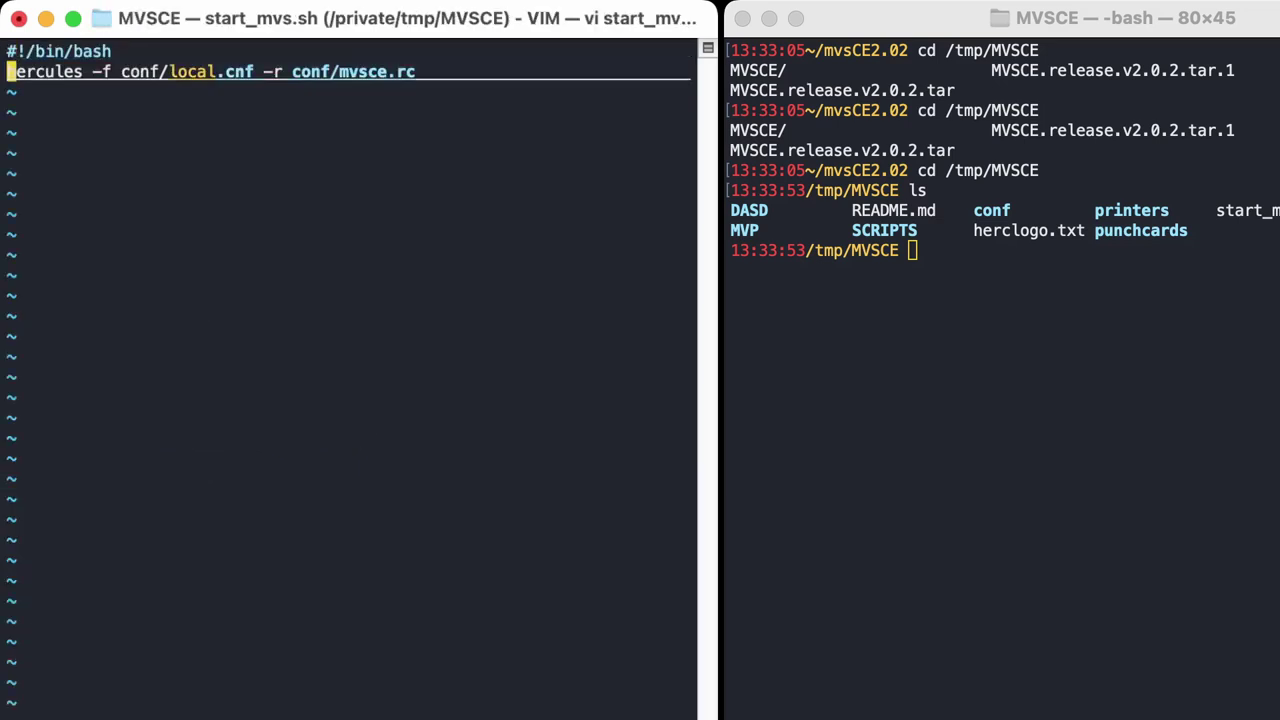
pyautogui.write(':q')
pyautogui.press('Return')
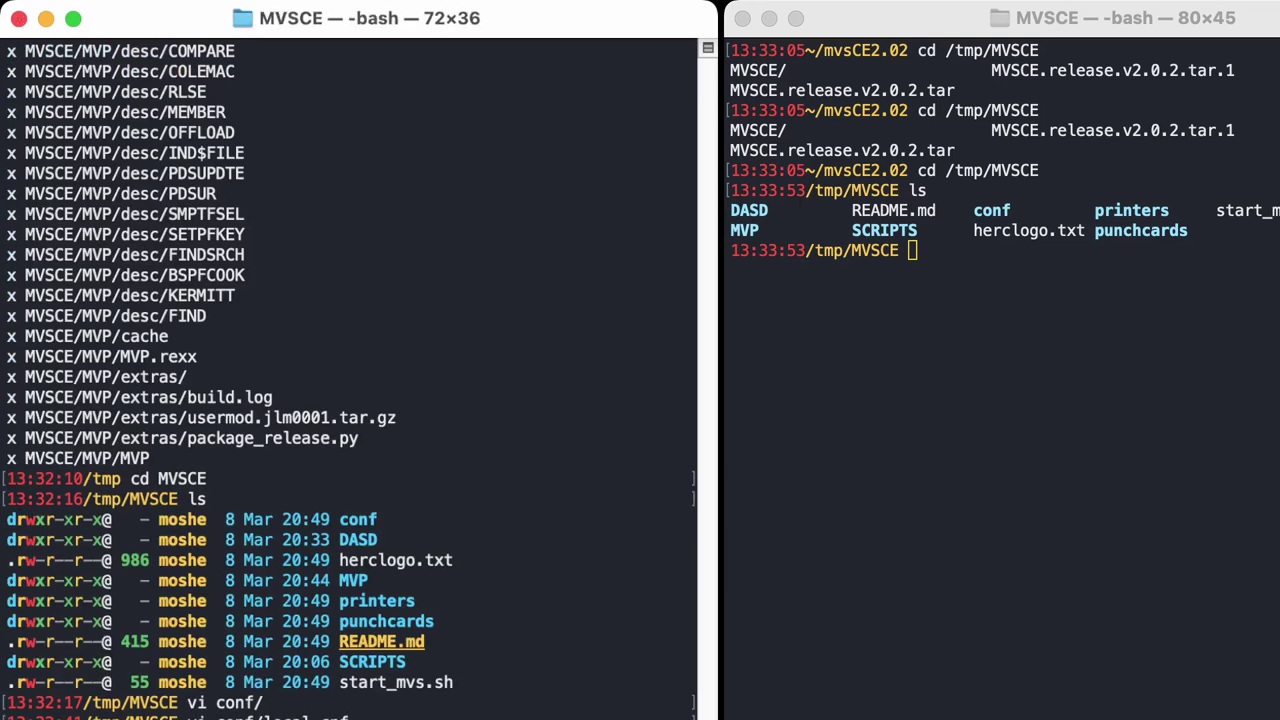
pyautogui.scroll(-1, 349, 382)
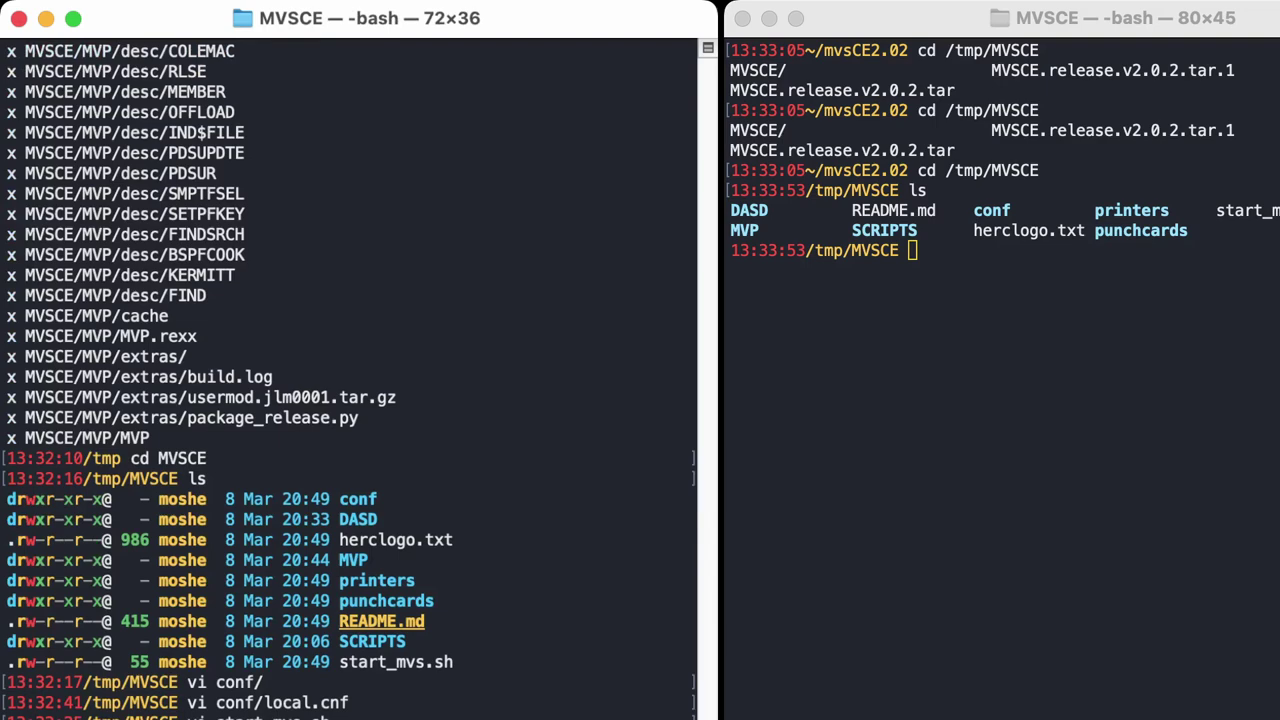
pyautogui.press('Return')
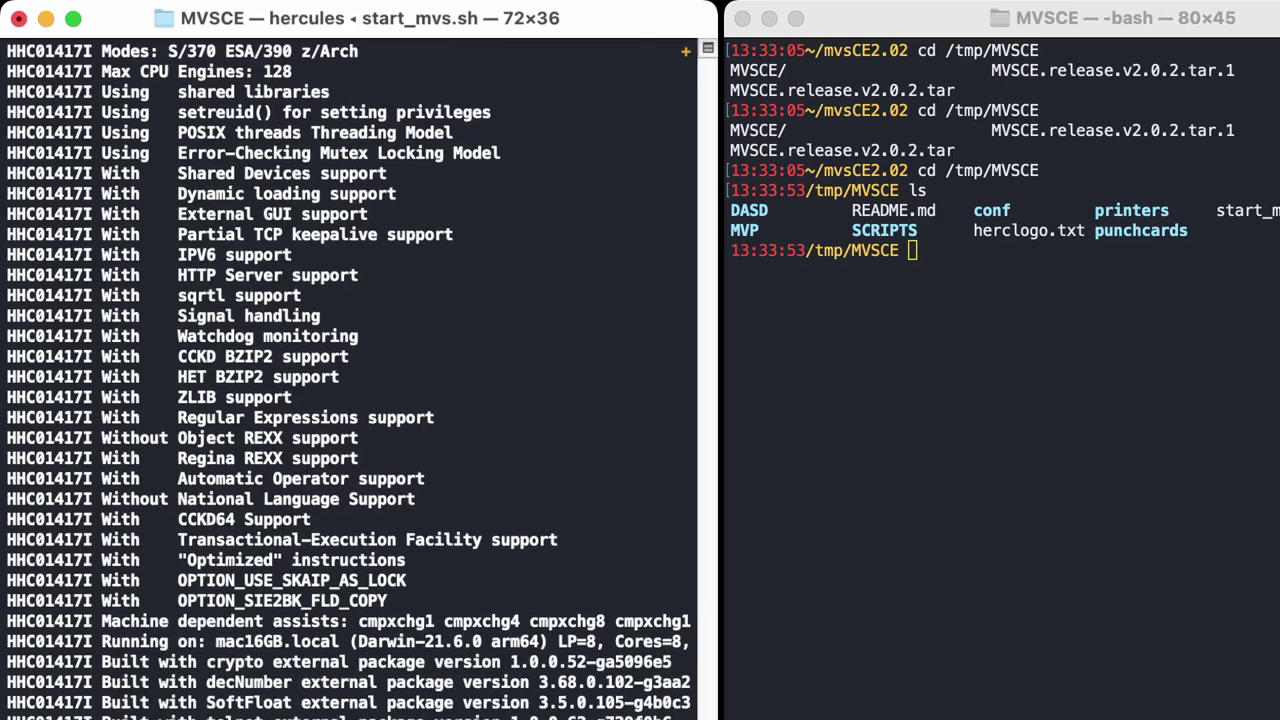
# Page through the Hercules startup log and switch Hercules to its full-screen panel view.
pyautogui.press('super+Up')
pyautogui.press('pagedown')
pyautogui.press('Escape')
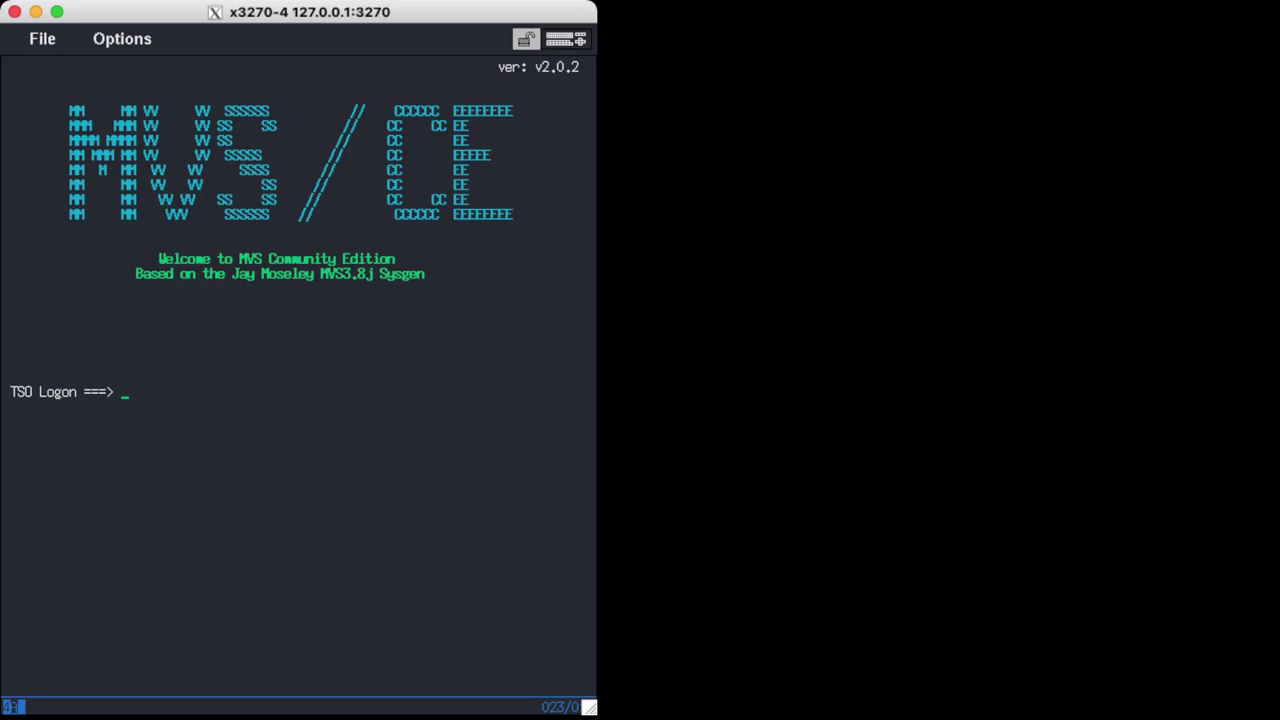
# Log on to TSO with the user id and password.
pyautogui.write('ibmusse')
pyautogui.press('BackSpace')
pyautogui.press('BackSpace')
pyautogui.write('er')
pyautogui.press('Return')
pyautogui.write('sy')
pyautogui.press('Return')
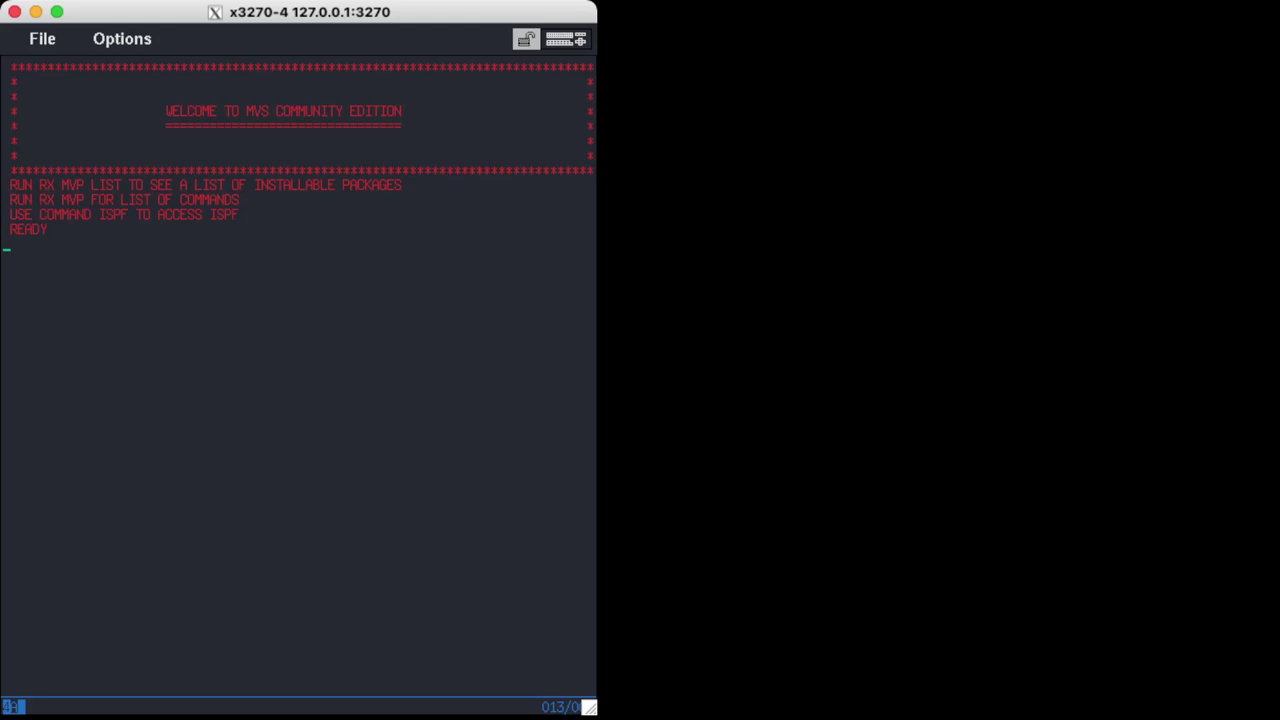
# Highlight the package-listing hint, then type ispf at a fresh READY prompt.
pyautogui.moveTo(40, 185); pyautogui.dragTo(403, 185)
pyautogui.click(376, 205)
pyautogui.press('Return')
pyautogui.write('rx')
pyautogui.press('BackSpace')
pyautogui.press('BackSpace')
pyautogui.press('BackSpace')
pyautogui.press('Return')
pyautogui.write('ispf')
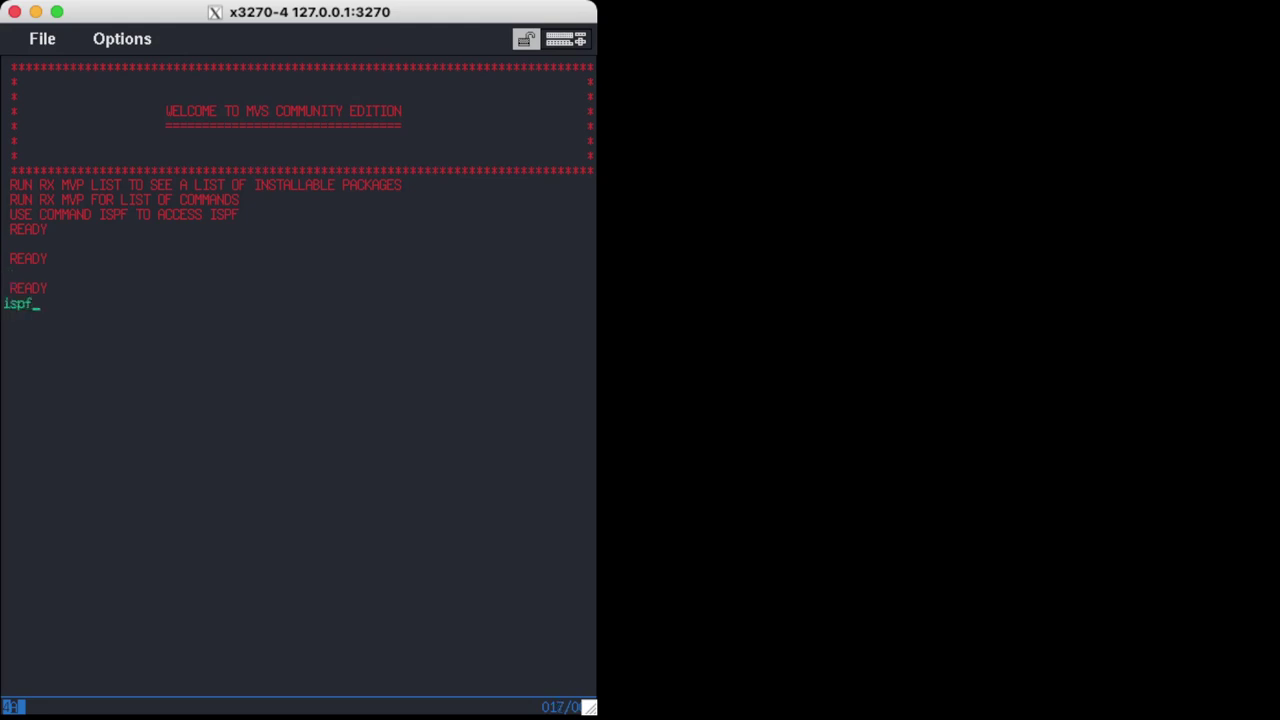
# Start ISPF, list data sets with prefix brexx via option 3.4, then PF3 back to READY.
pyautogui.press('Return')
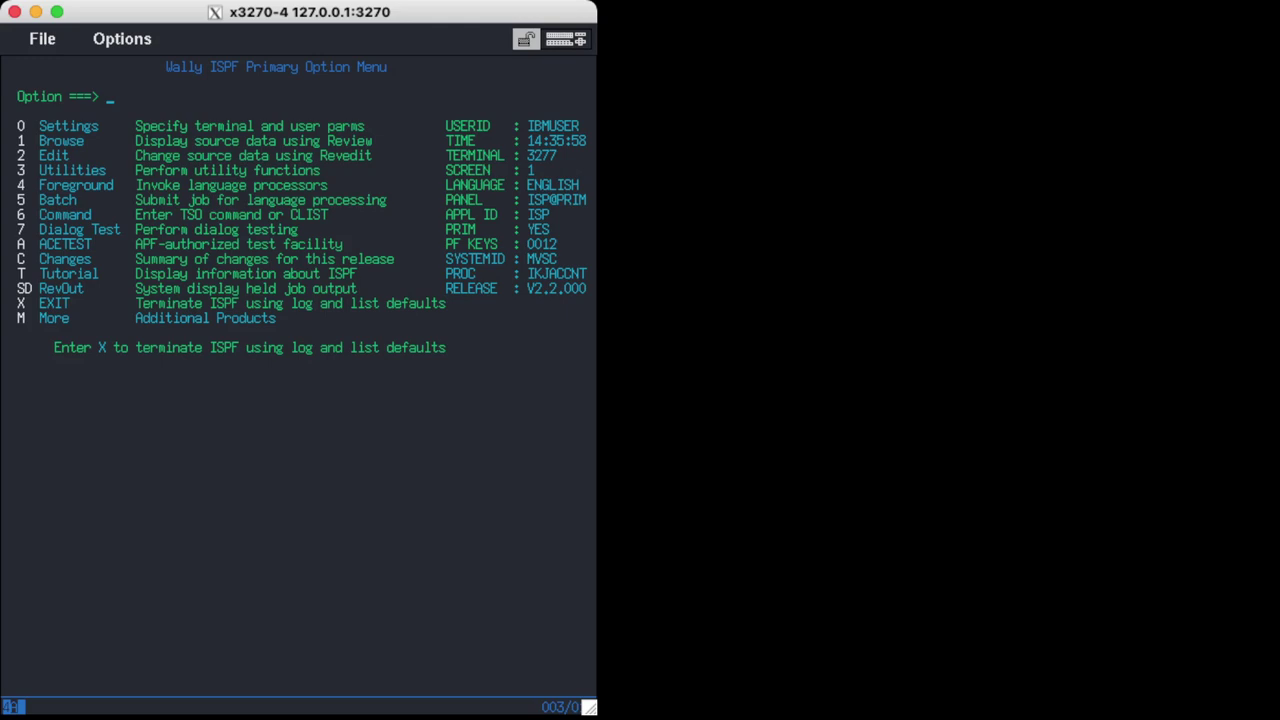
pyautogui.moveTo(210, 67); pyautogui.dragTo(247, 67)
pyautogui.write('3.4')
pyautogui.press('Return')
pyautogui.write('brexx')
pyautogui.press('Return')
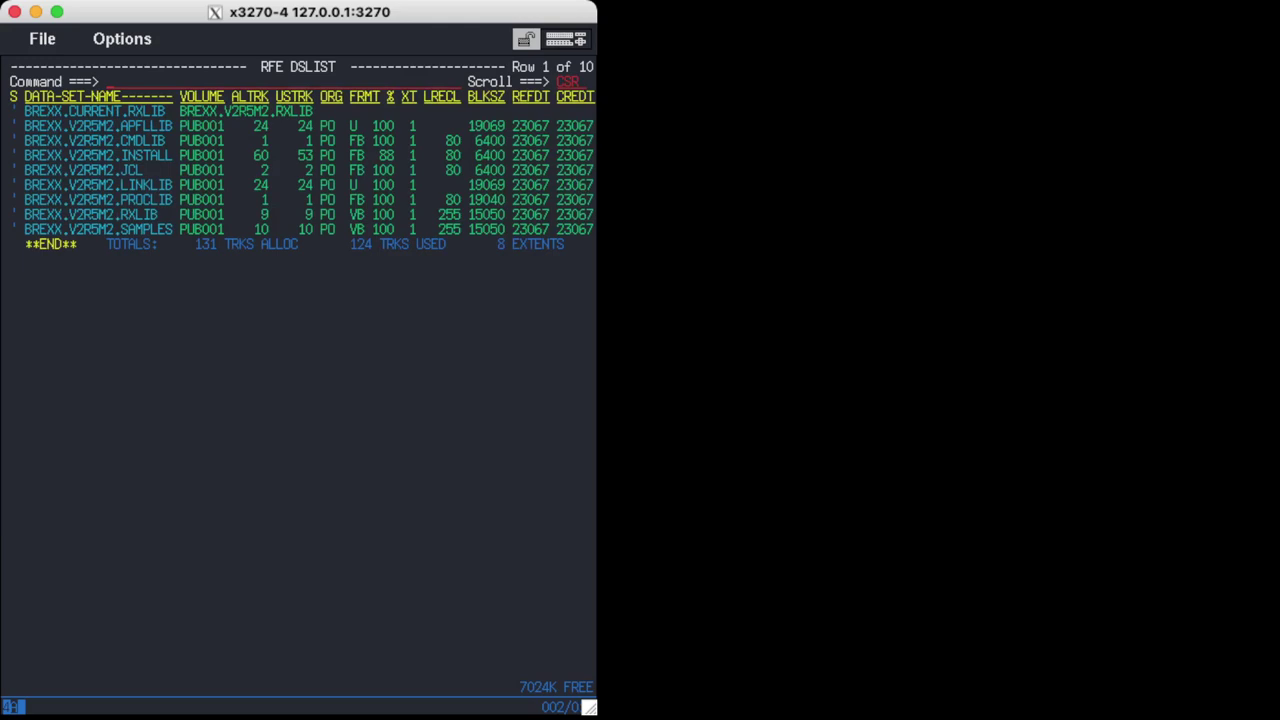
pyautogui.press('F3')
pyautogui.press('F3')
pyautogui.press('F3')
pyautogui.press('F3')
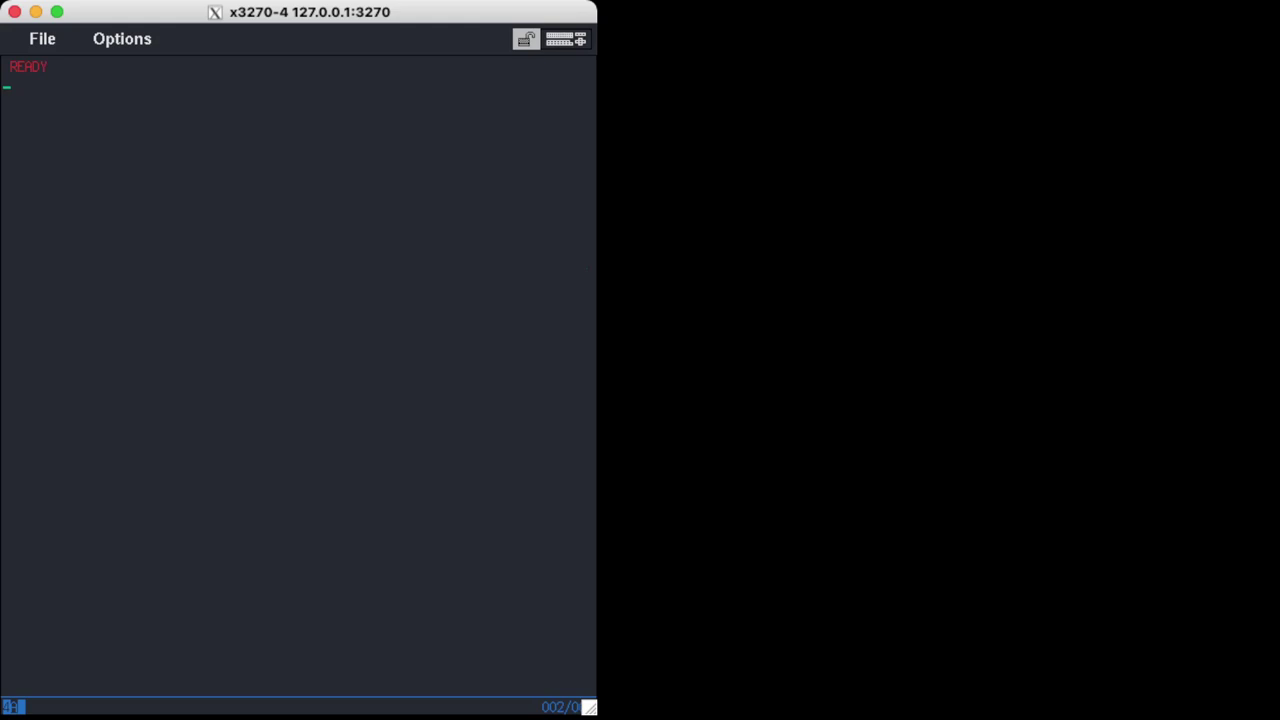
# Run rx mvp list, page through to LISTING DONE, then submit 'rx mvp instlal diskmap'.
pyautogui.write('rx mvp list')
pyautogui.press('Return')
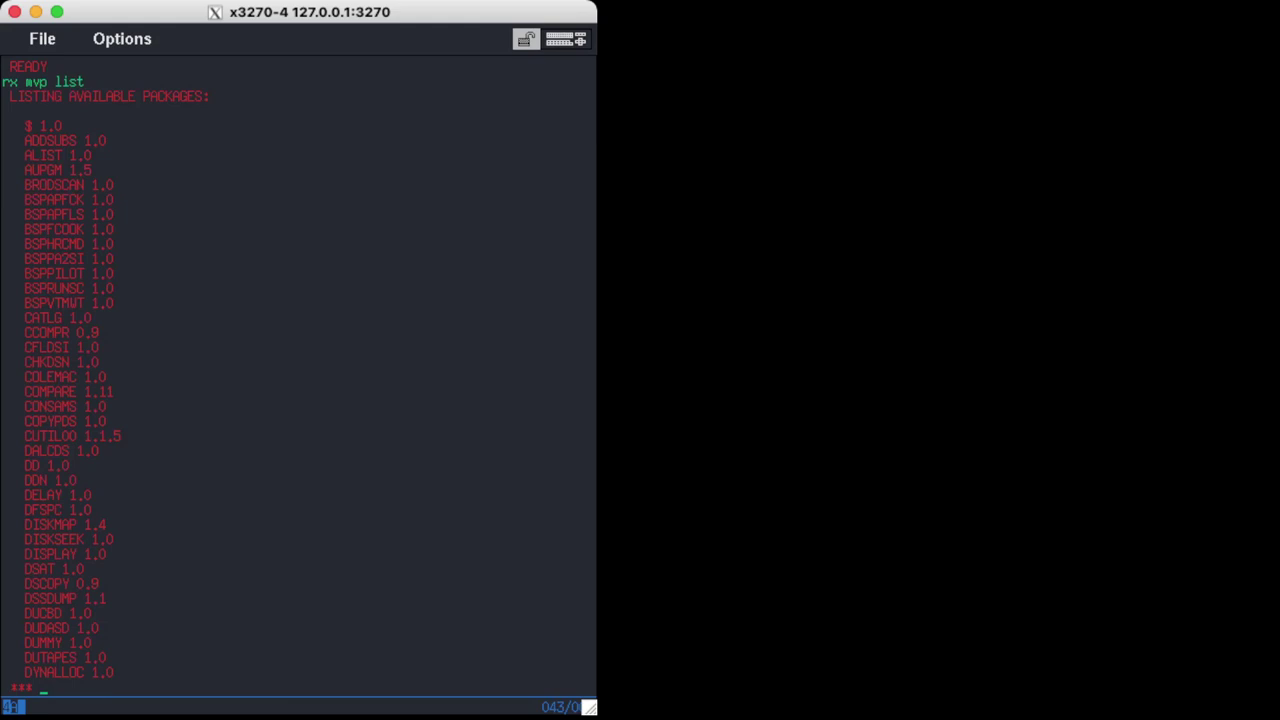
pyautogui.click(125, 524)
pyautogui.press('Return')
pyautogui.press('Return')
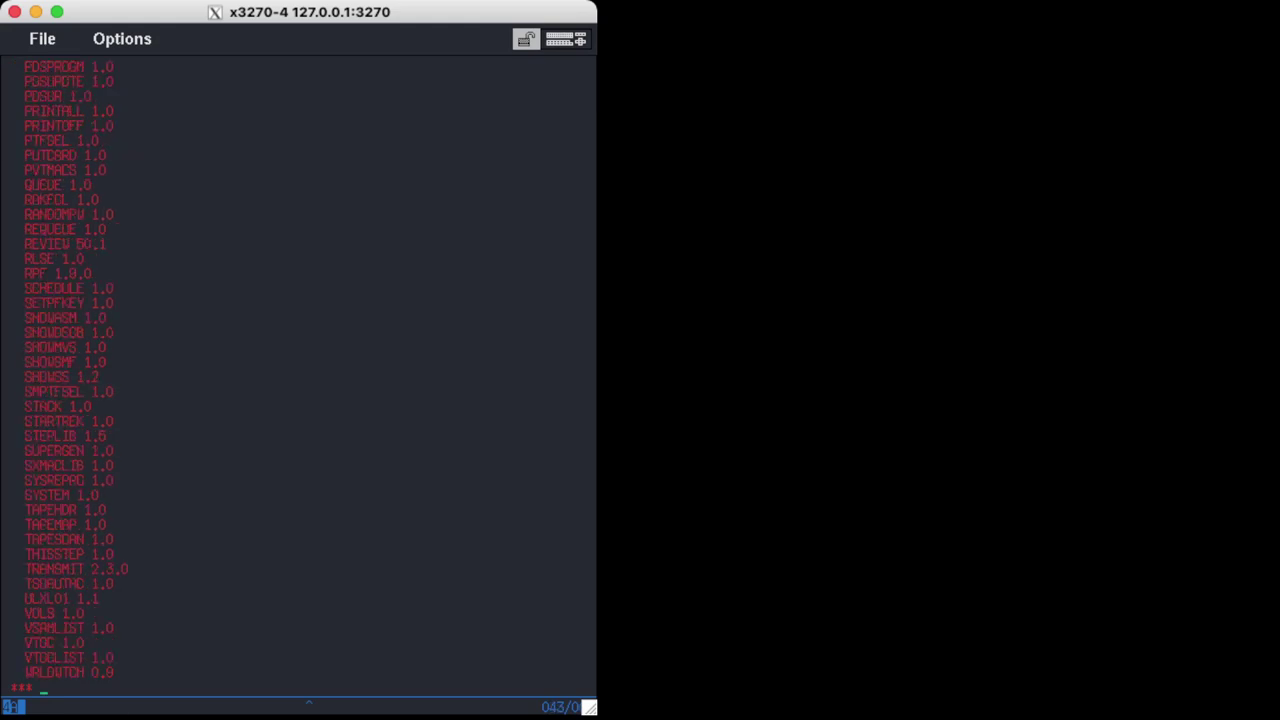
pyautogui.click(35, 273)
pyautogui.press('Return')
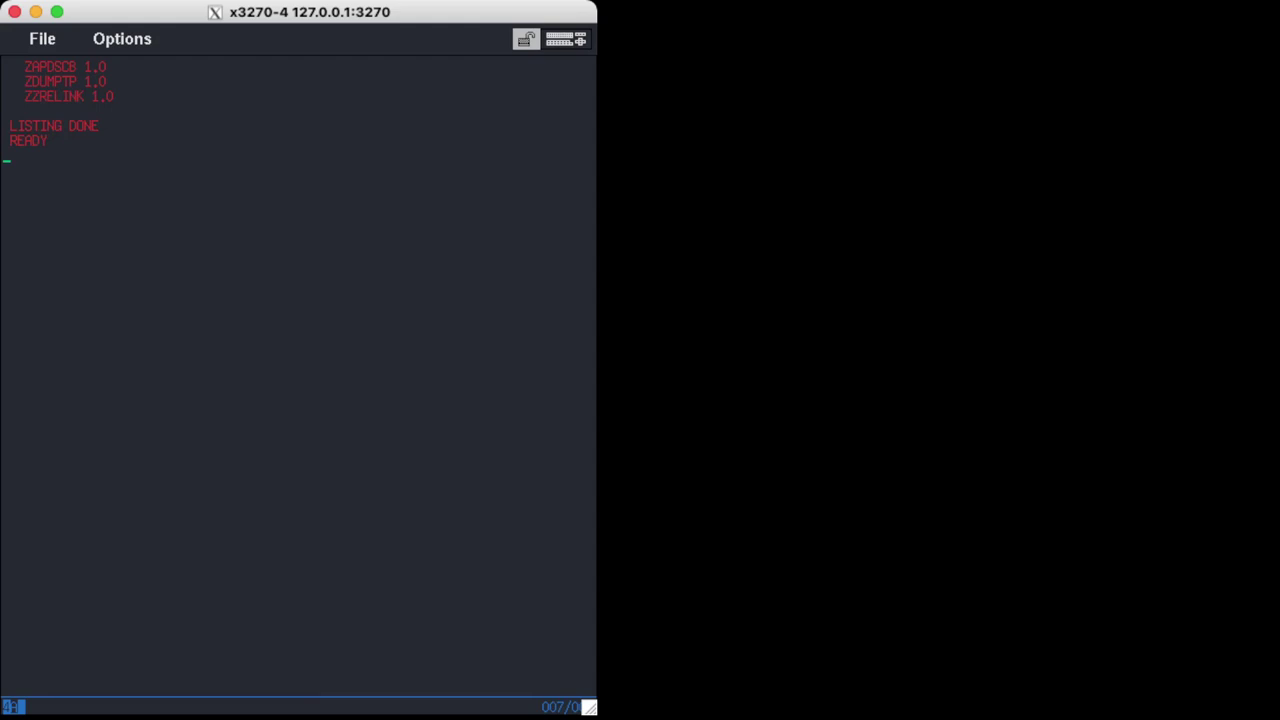
pyautogui.write('rx mvp instlal diskmap')
pyautogui.press('Return')
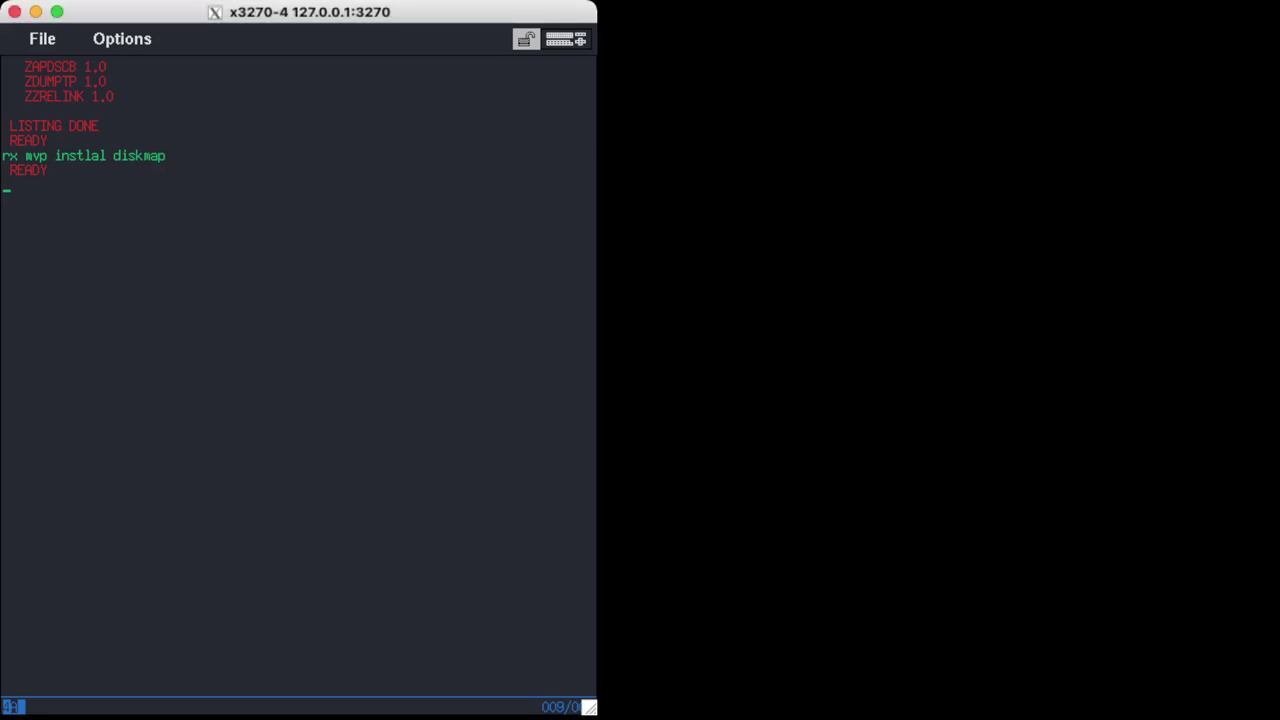
# Install the DISKMAP package with rx mvp install diskmap, getting RC = 000.
pyautogui.press('Return')
pyautogui.press('Return')
pyautogui.write('diskmap')
pyautogui.press('Return')
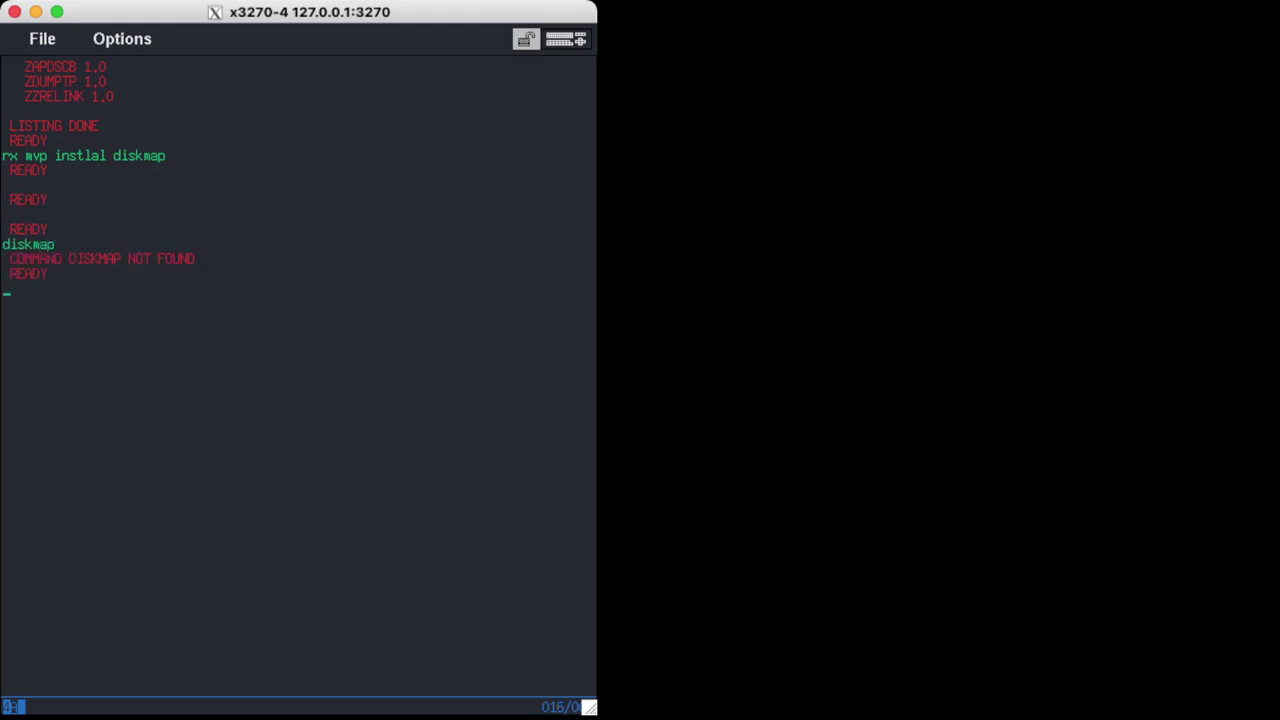
pyautogui.write('rx mvp install diskmap')
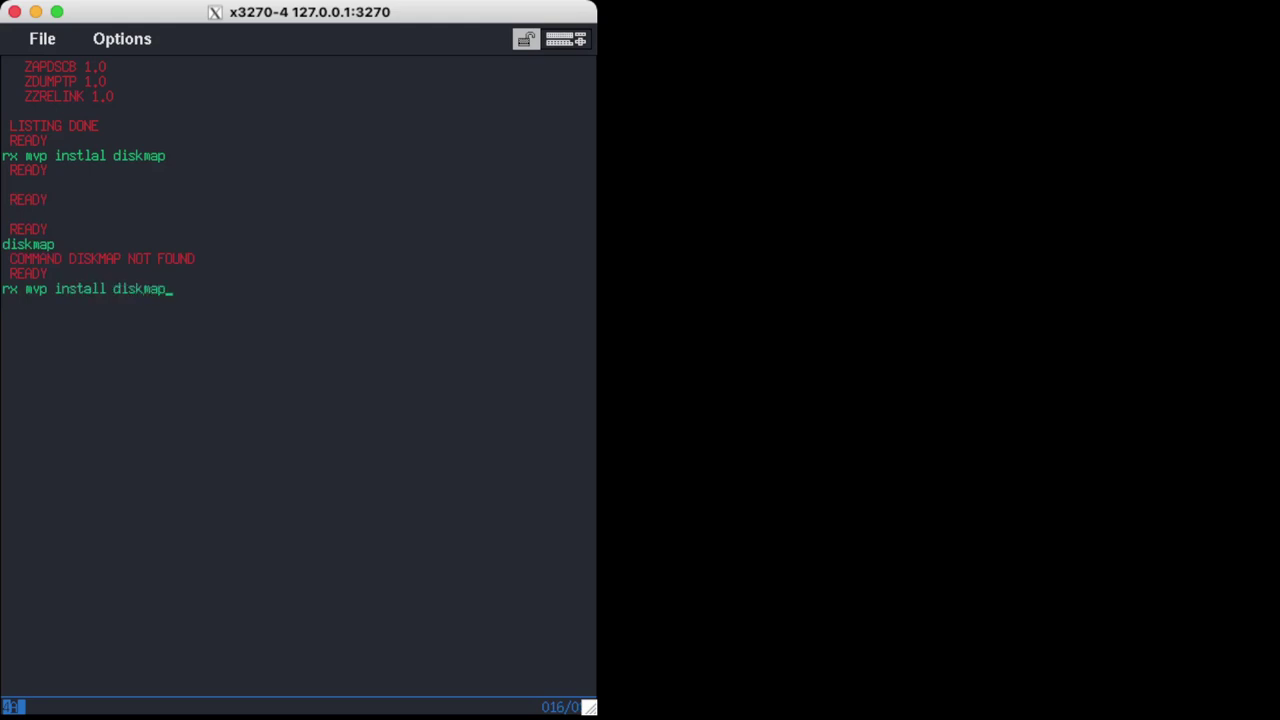
pyautogui.press('Return')
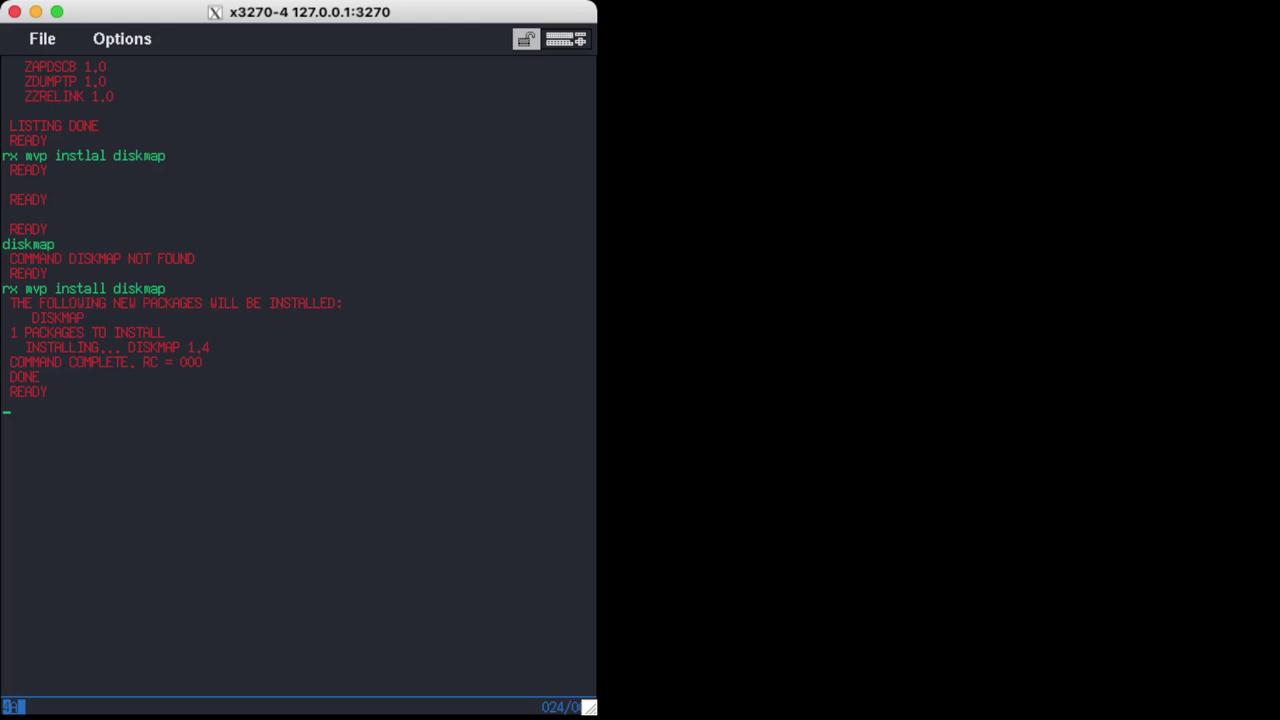
# Run diskmap, which errors, then start ISPF.
pyautogui.write('diskmap')
pyautogui.press('Return')
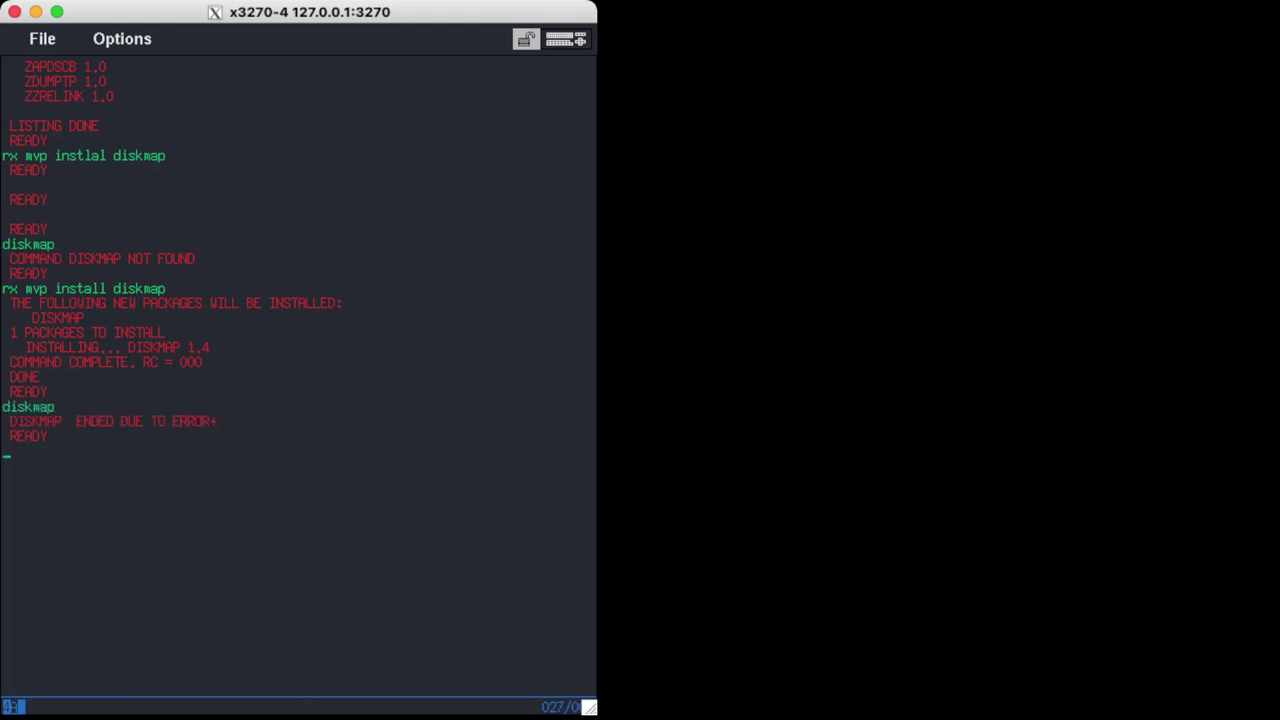
pyautogui.write('ispf')
pyautogui.press('Return')
# Open Additional Products (M) and view the disk space information tool (U).
pyautogui.write('m')
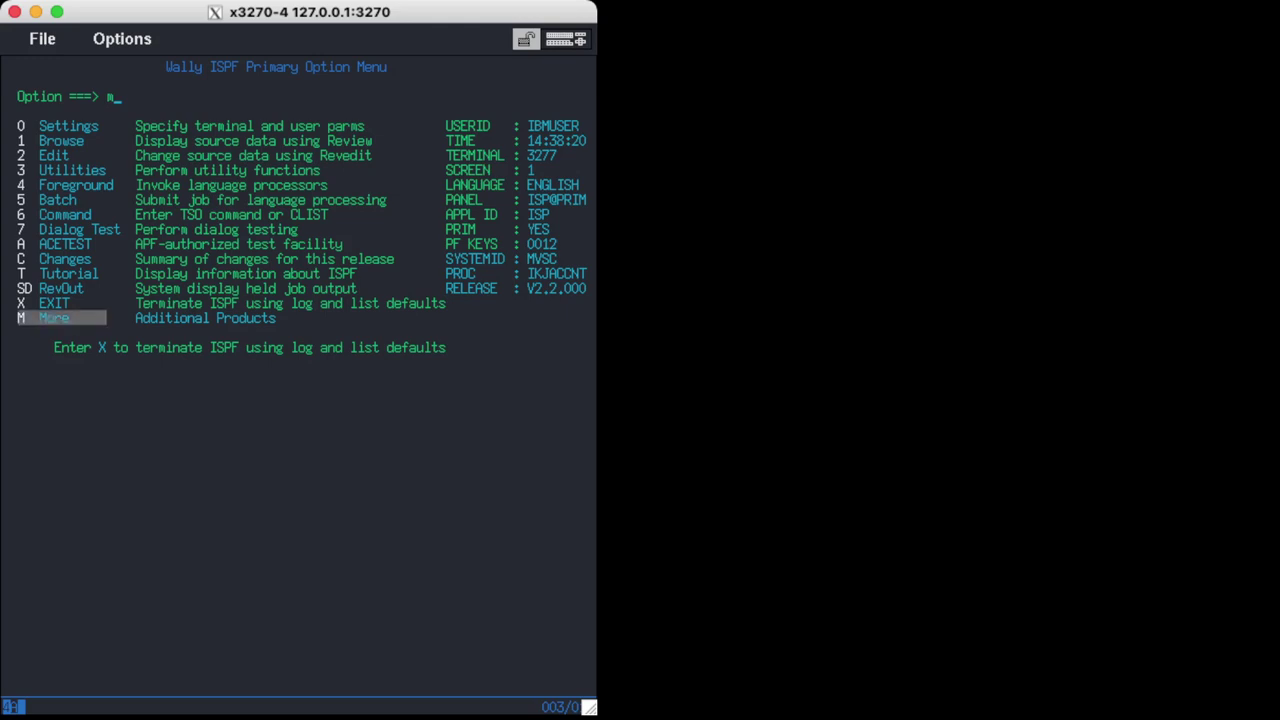
pyautogui.press('Return')
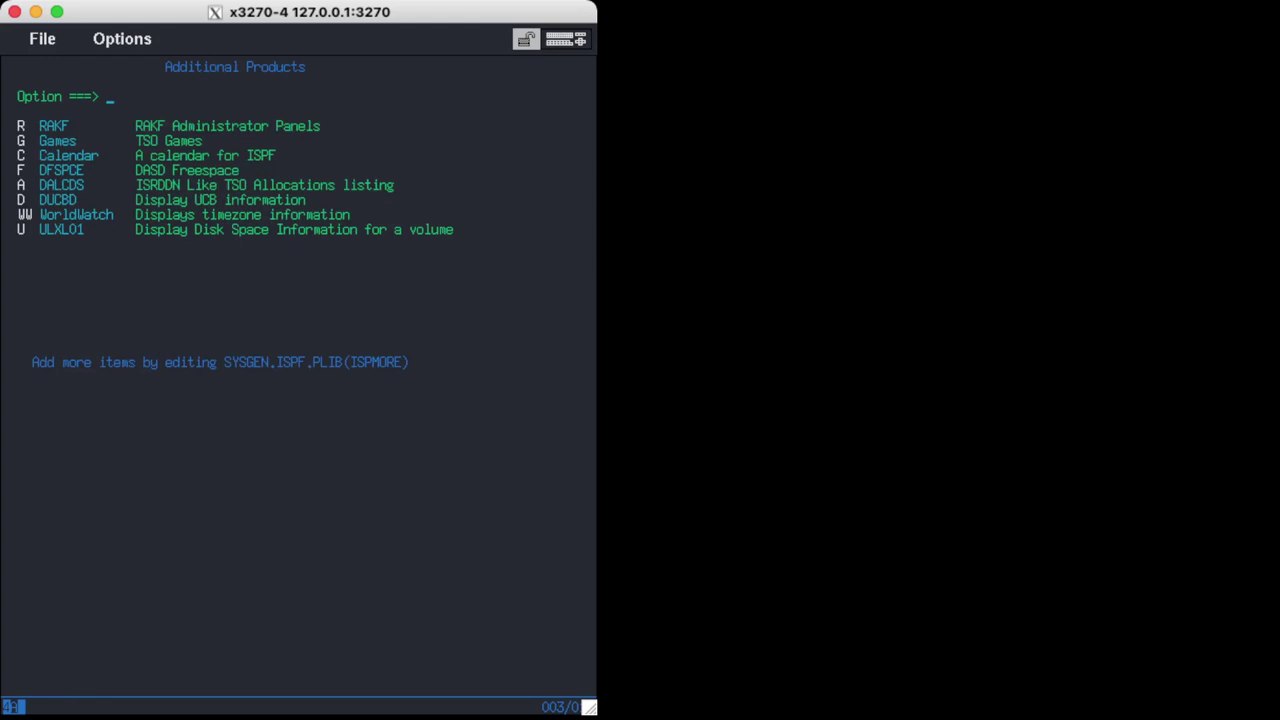
pyautogui.write('u')
pyautogui.press('Return')
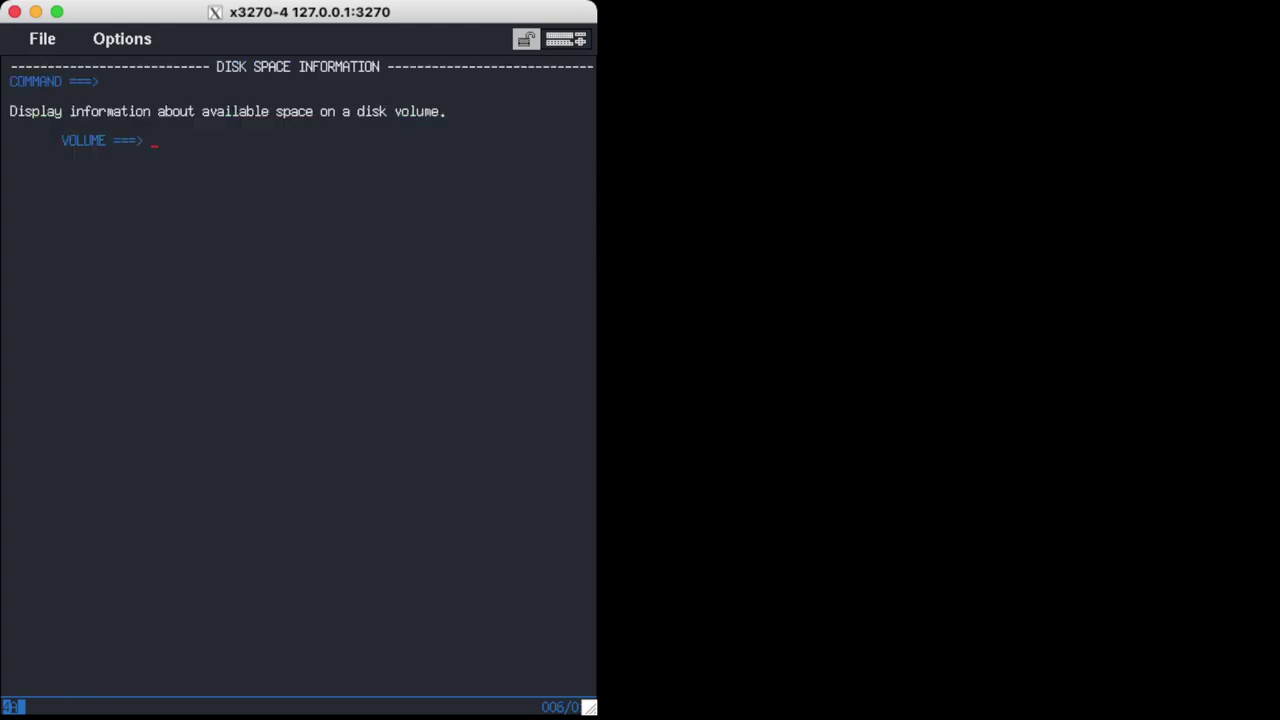
pyautogui.press('F3')
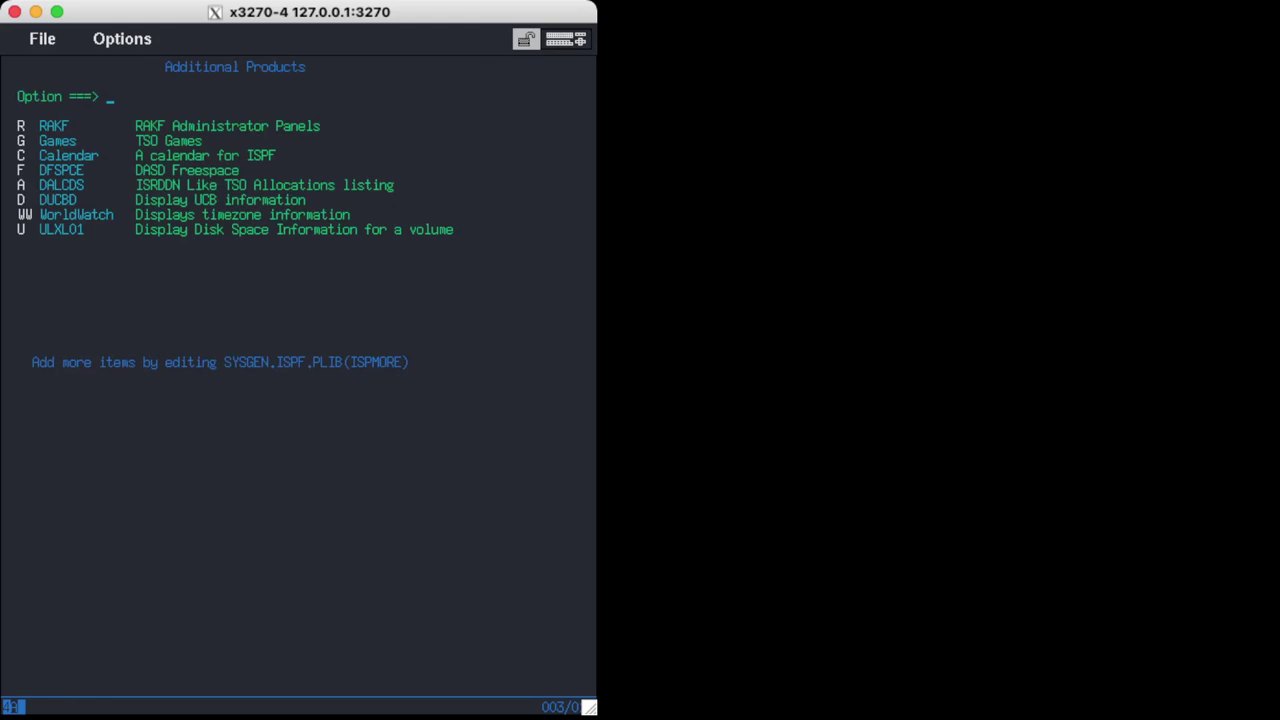
# View TSO Allocations (A) and UCB DASD Display (D), exit ISPF, and enter rx mvp install ftpd.
pyautogui.write('a')
pyautogui.press('Return')
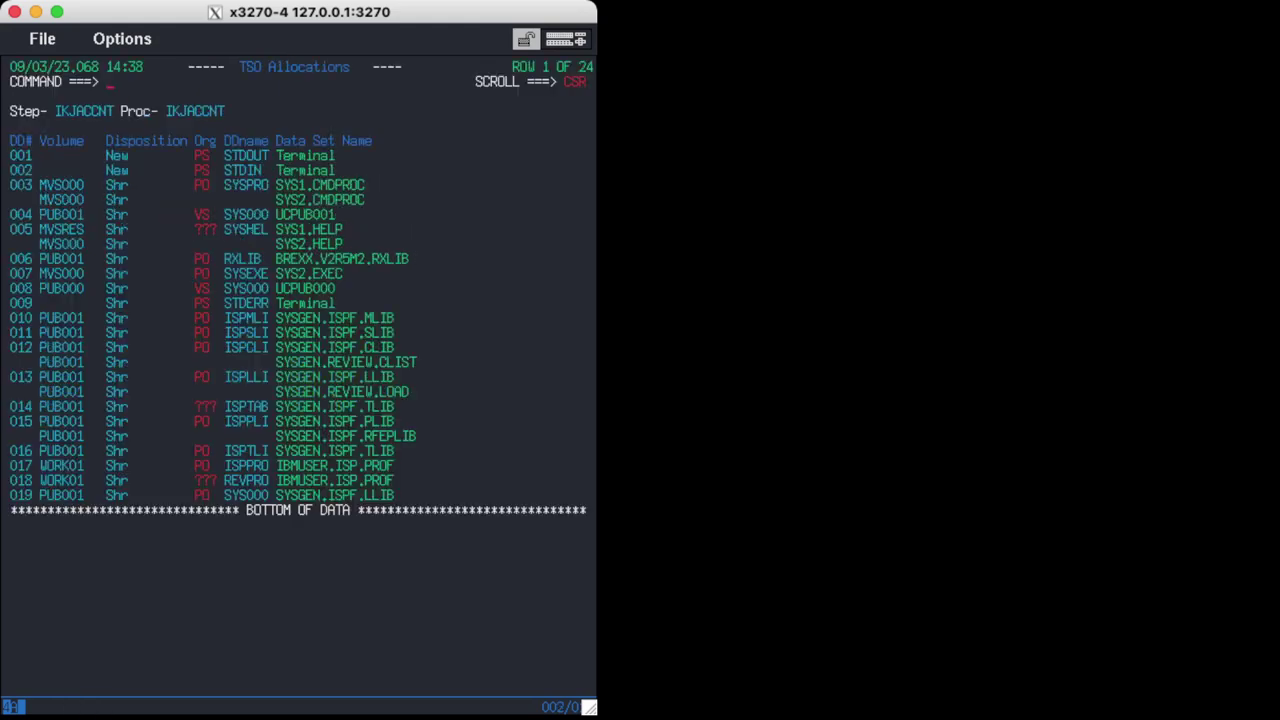
pyautogui.press('F3')
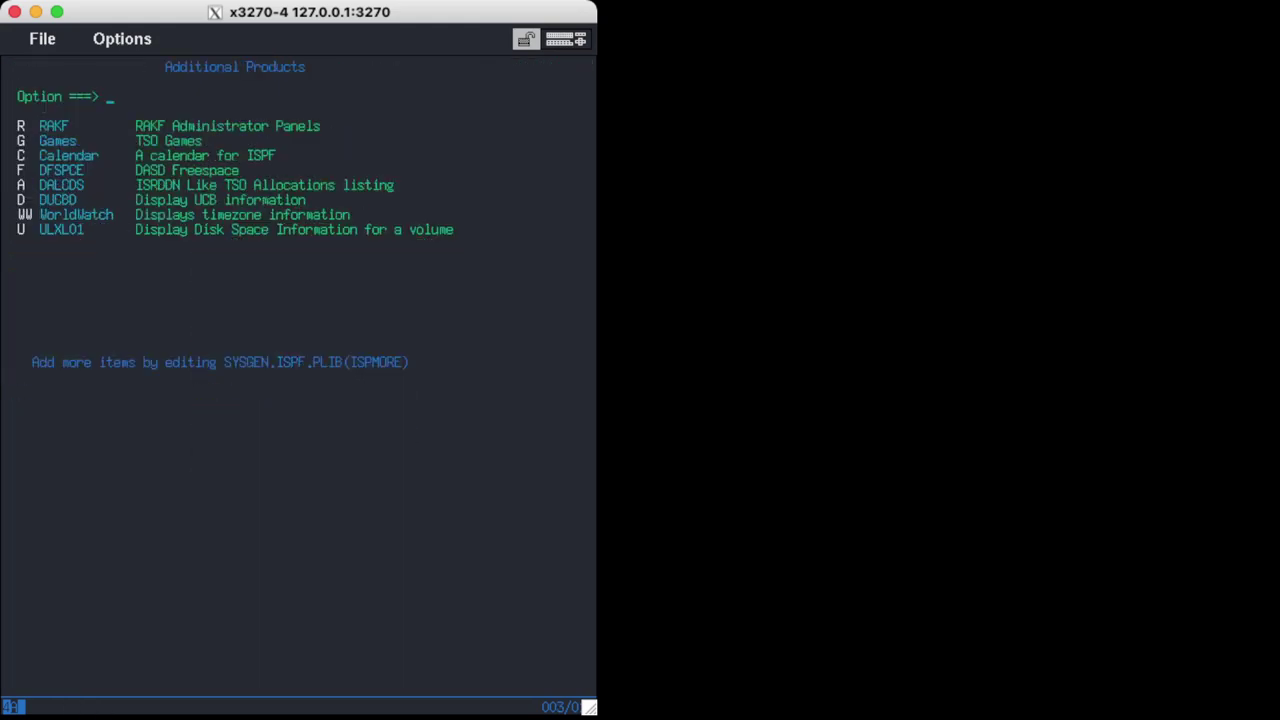
pyautogui.write('d')
pyautogui.press('Return')
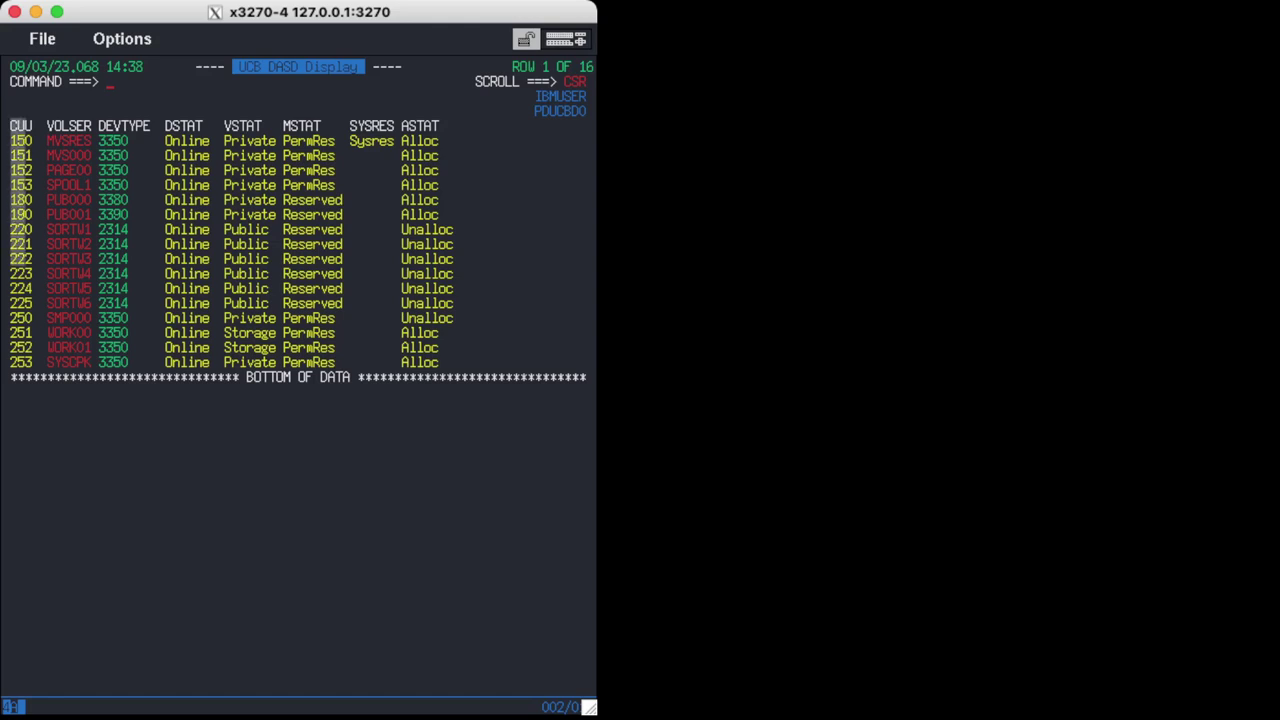
pyautogui.press('F3')
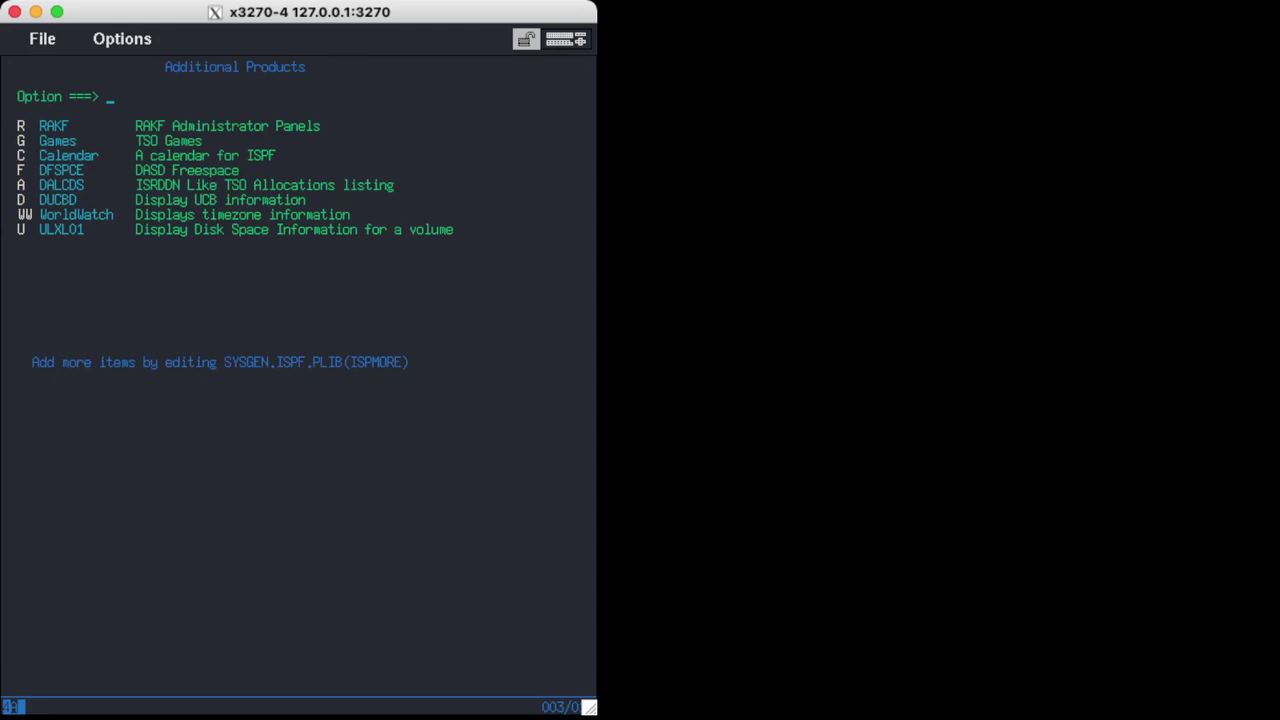
pyautogui.press('F3')
pyautogui.press('F3')
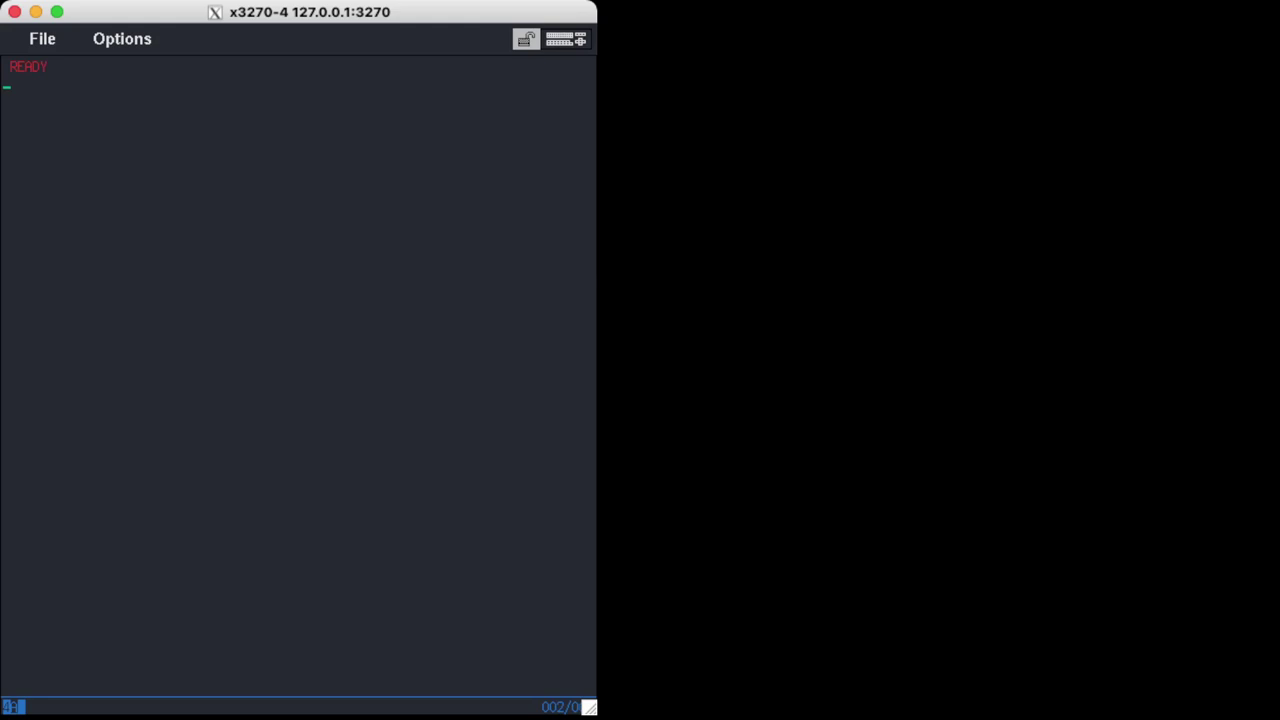
pyautogui.write('rx mvp install ftpd')
# Install FTPD with its RANDOMPW dependency, highlight the MAXCC 00005 failure, then type rx mvp list.
pyautogui.press('Return')
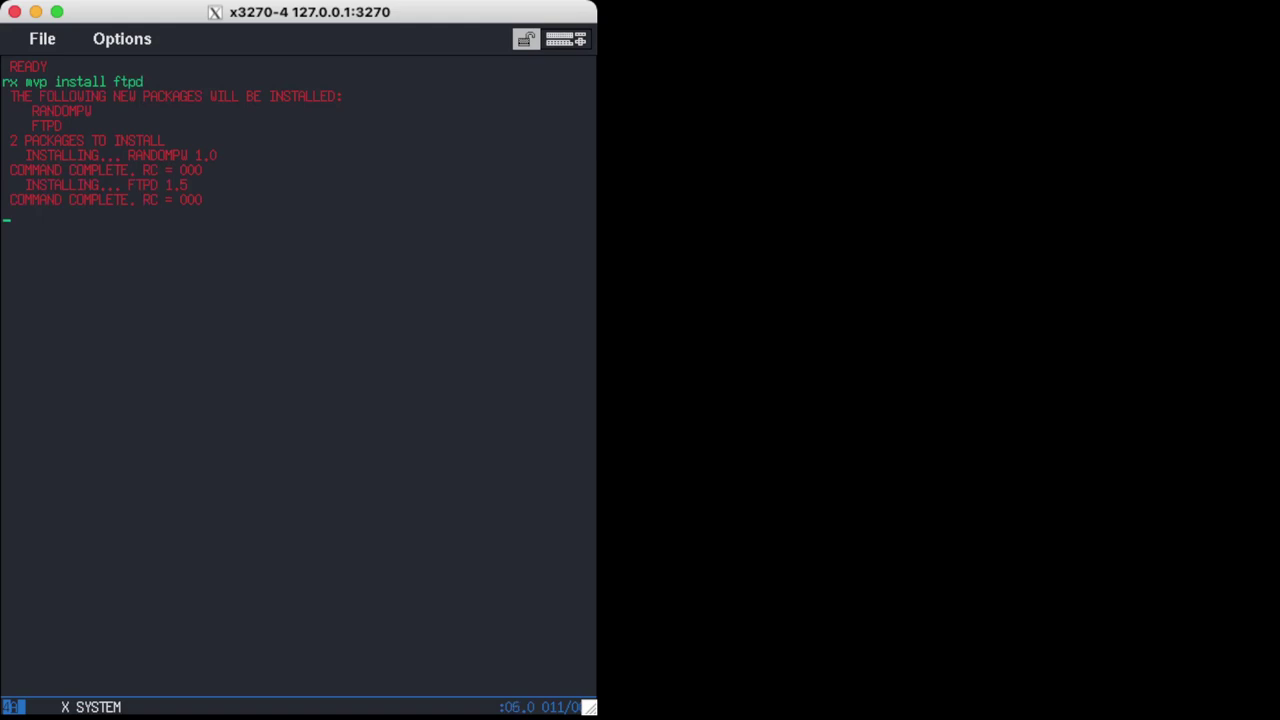
pyautogui.press('Return')
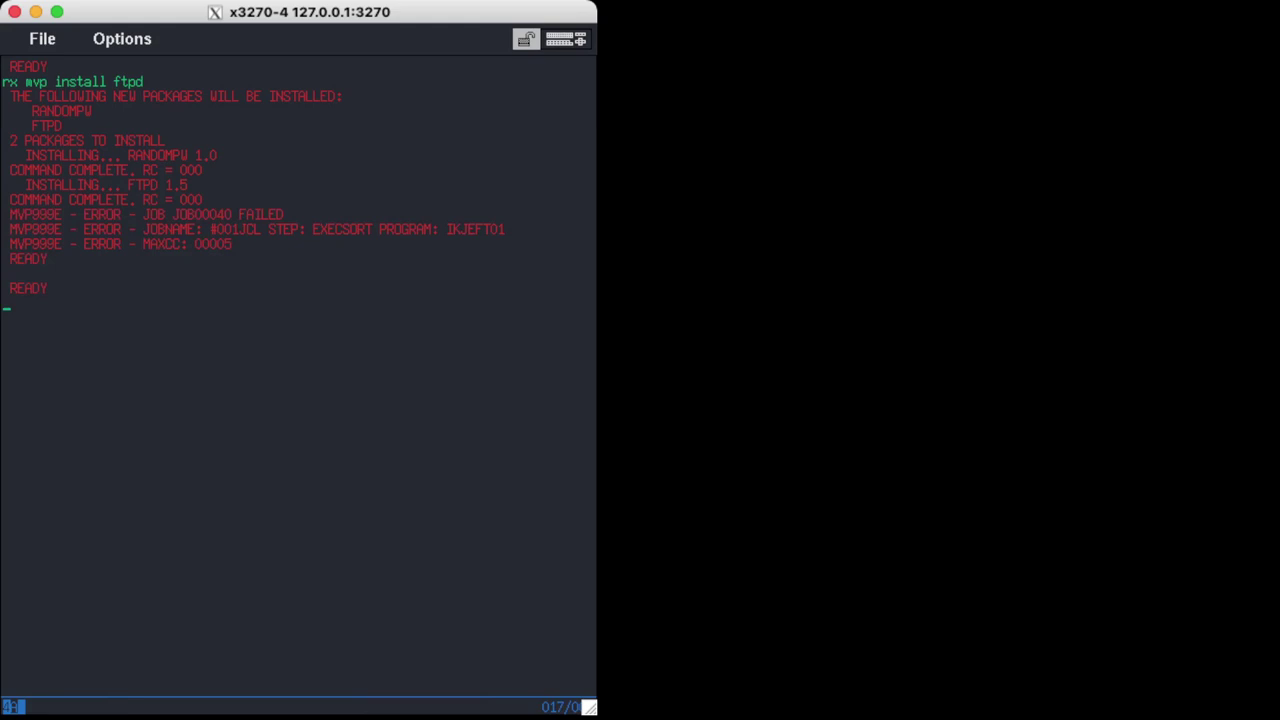
pyautogui.moveTo(188, 244); pyautogui.dragTo(282, 244)
pyautogui.click(280, 248)
pyautogui.press('Return')
pyautogui.write('rx mvp list')
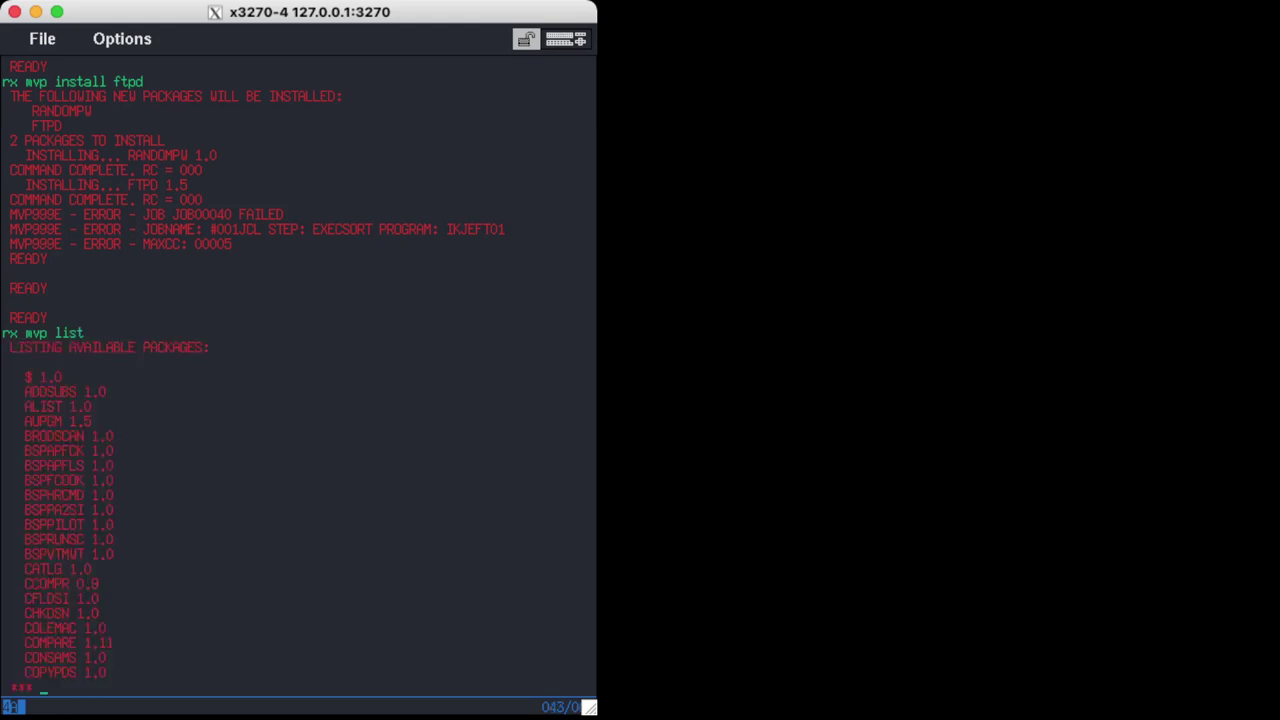
# Page through the remaining pages of the MVP package list.
pyautogui.press('Return')
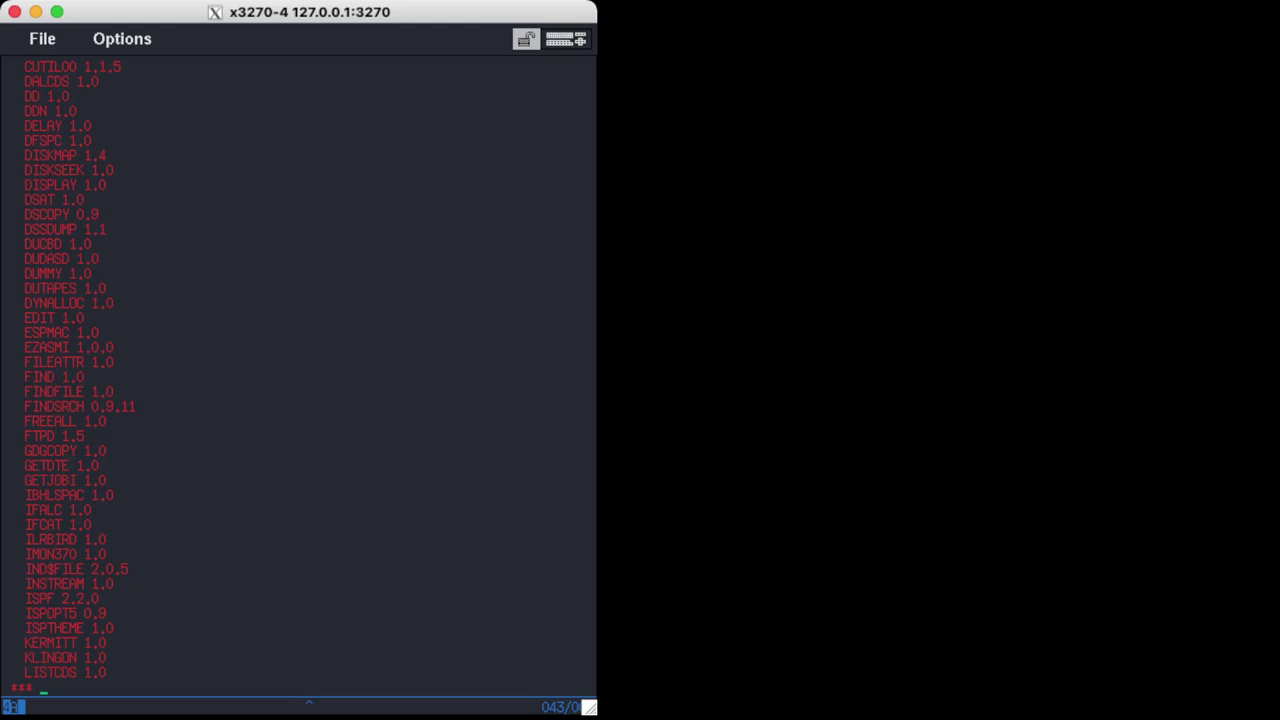
pyautogui.press('Return')
pyautogui.press('Return')
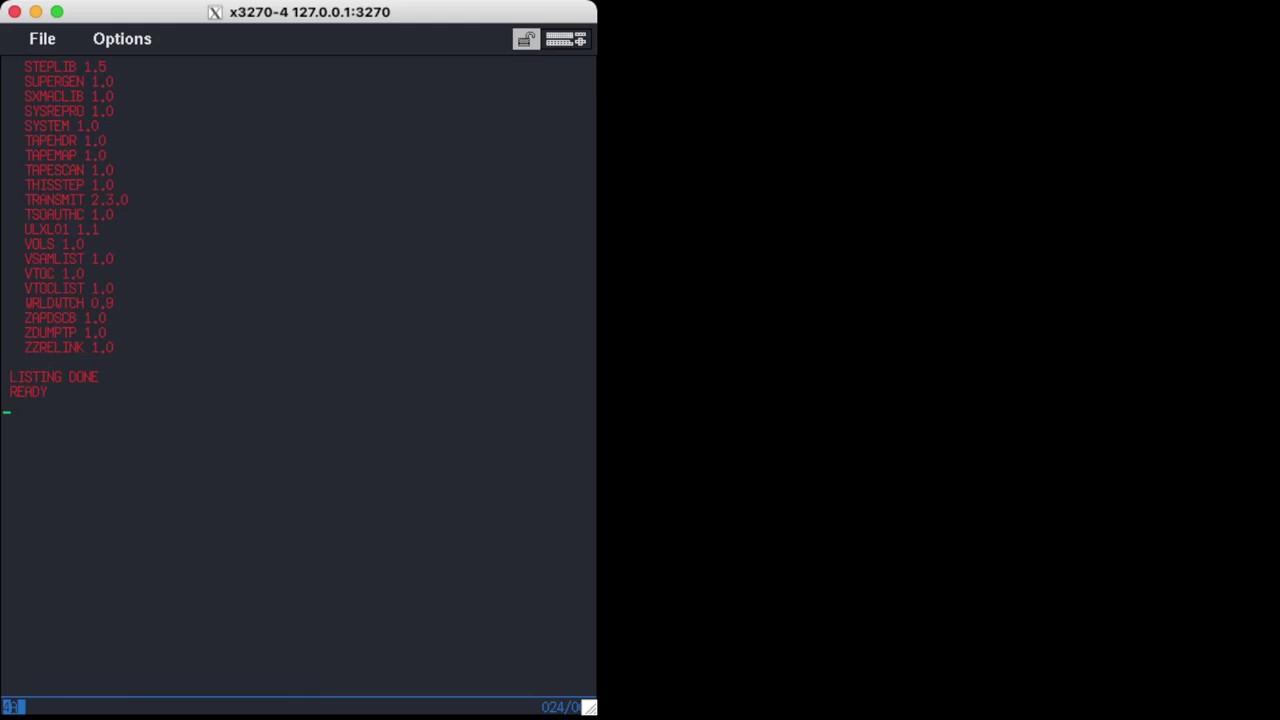
pyautogui.write('r')
pyautogui.press('BackSpace')
# Run rx mvp install vtoc, which reports VTOC already installed, then start ISPF.
pyautogui.write('rx wvp intal')
pyautogui.press('BackSpace')
pyautogui.press('BackSpace')
pyautogui.press('BackSpace')
pyautogui.write('stall exp')
pyautogui.press('BackSpace')
pyautogui.press('BackSpace')
pyautogui.press('BackSpace')
pyautogui.write('vtoc')
pyautogui.press('Return')
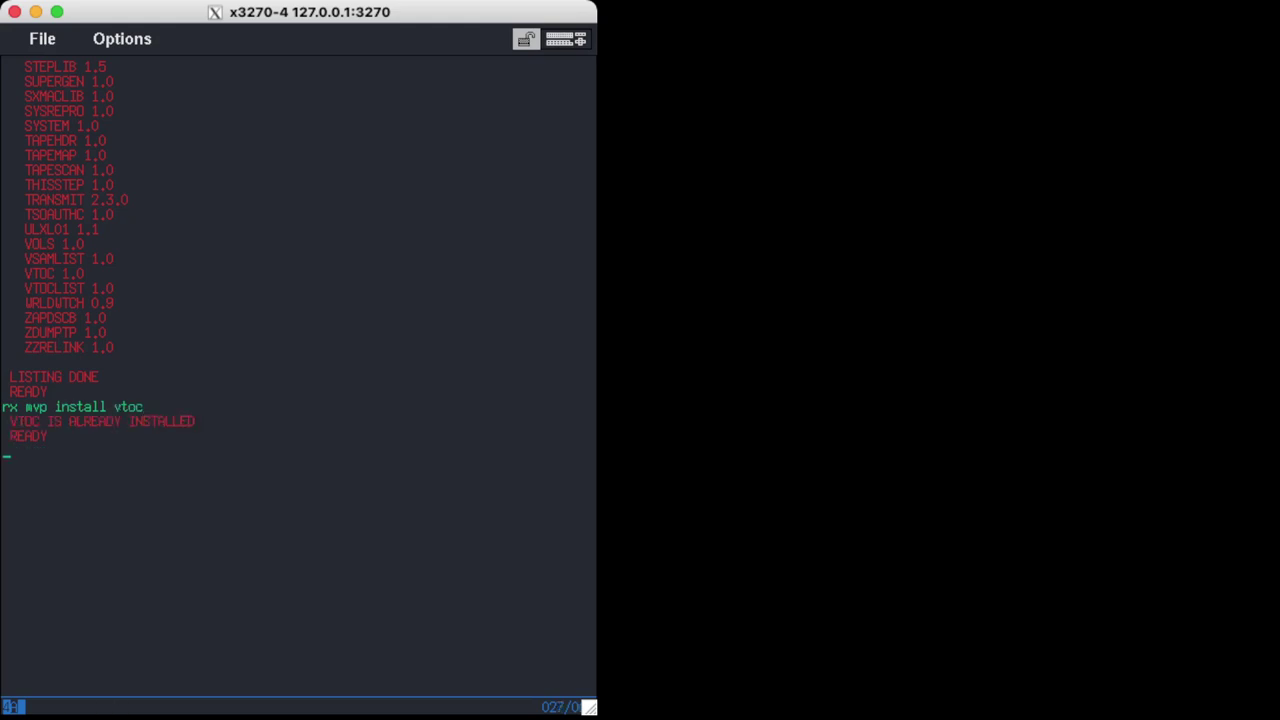
pyautogui.write('ISPF')
pyautogui.press('Return')
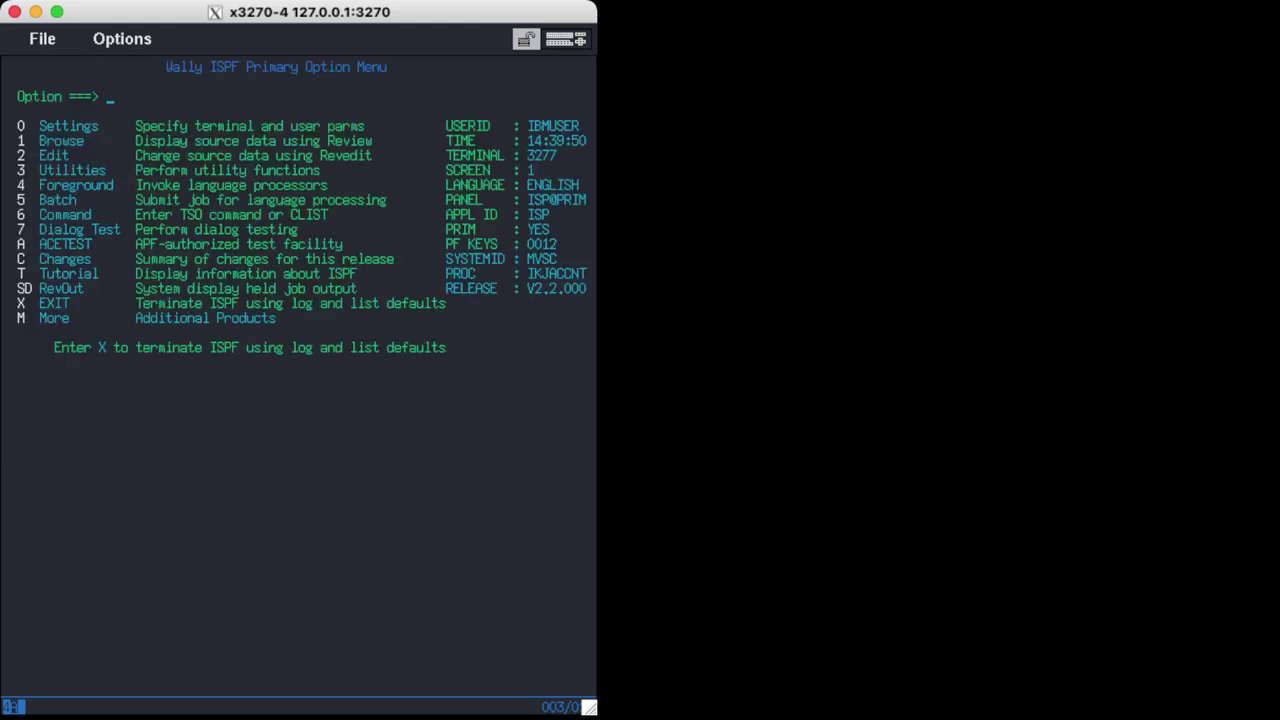
pyautogui.write('2')
pyautogui.press('Return')
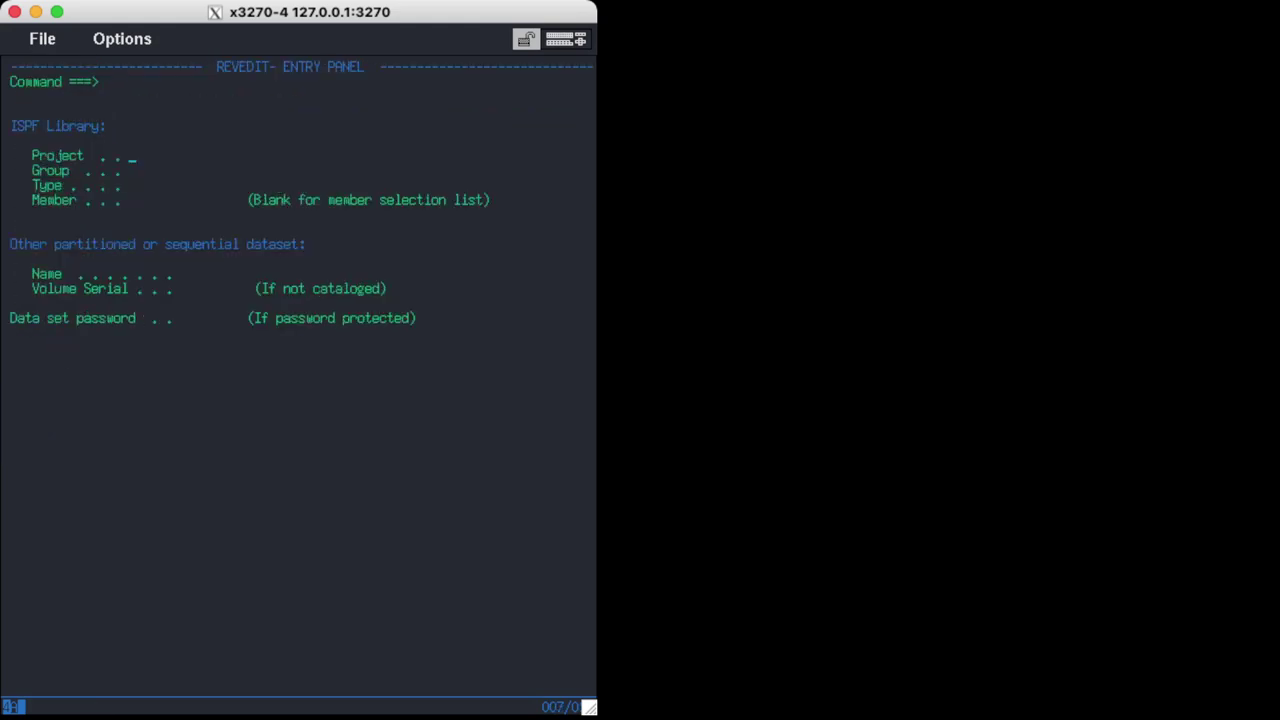
pyautogui.moveTo(212, 66); pyautogui.dragTo(390, 66)
pyautogui.click(331, 130)
pyautogui.press('F3')
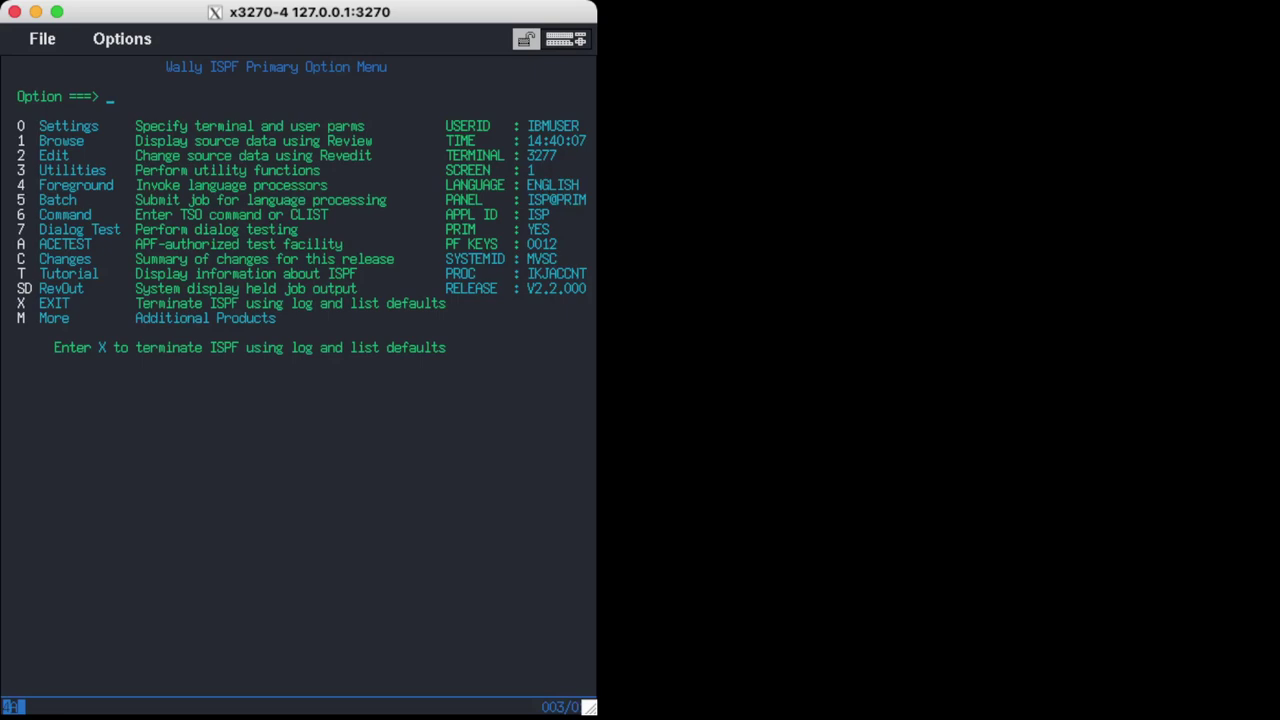
pyautogui.write('5')
pyautogui.press('Return')
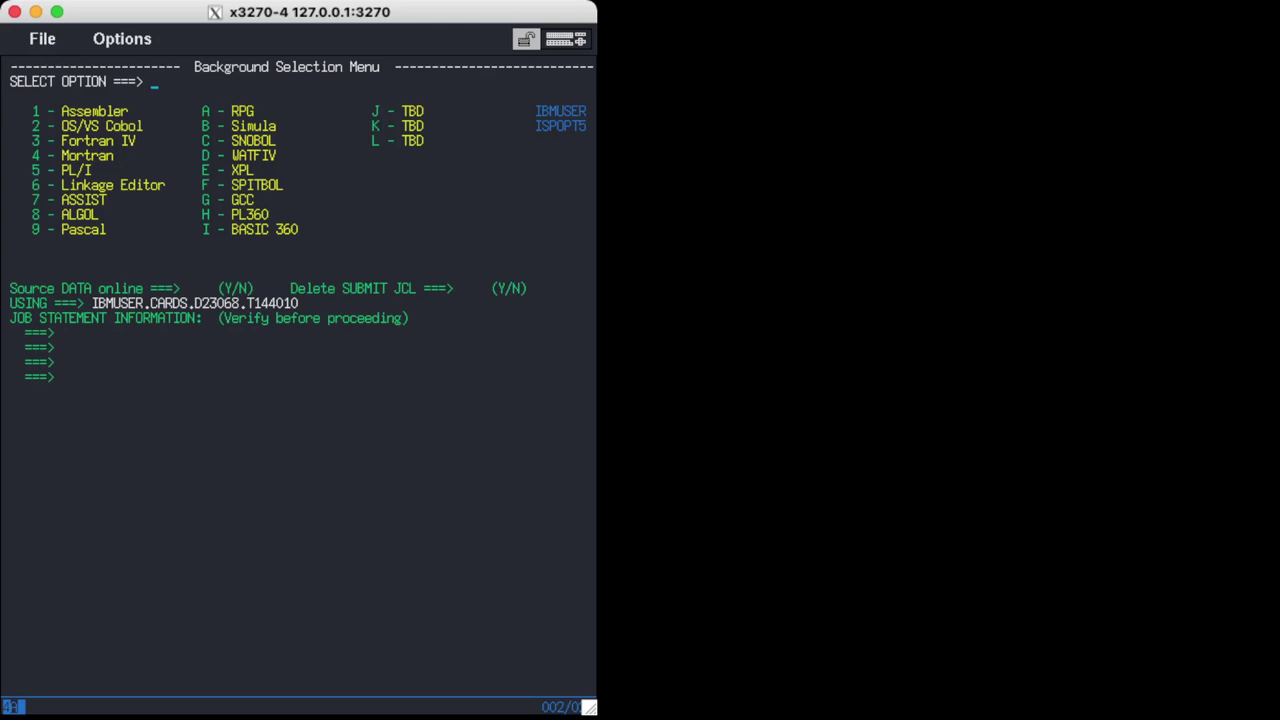
pyautogui.press('F3')
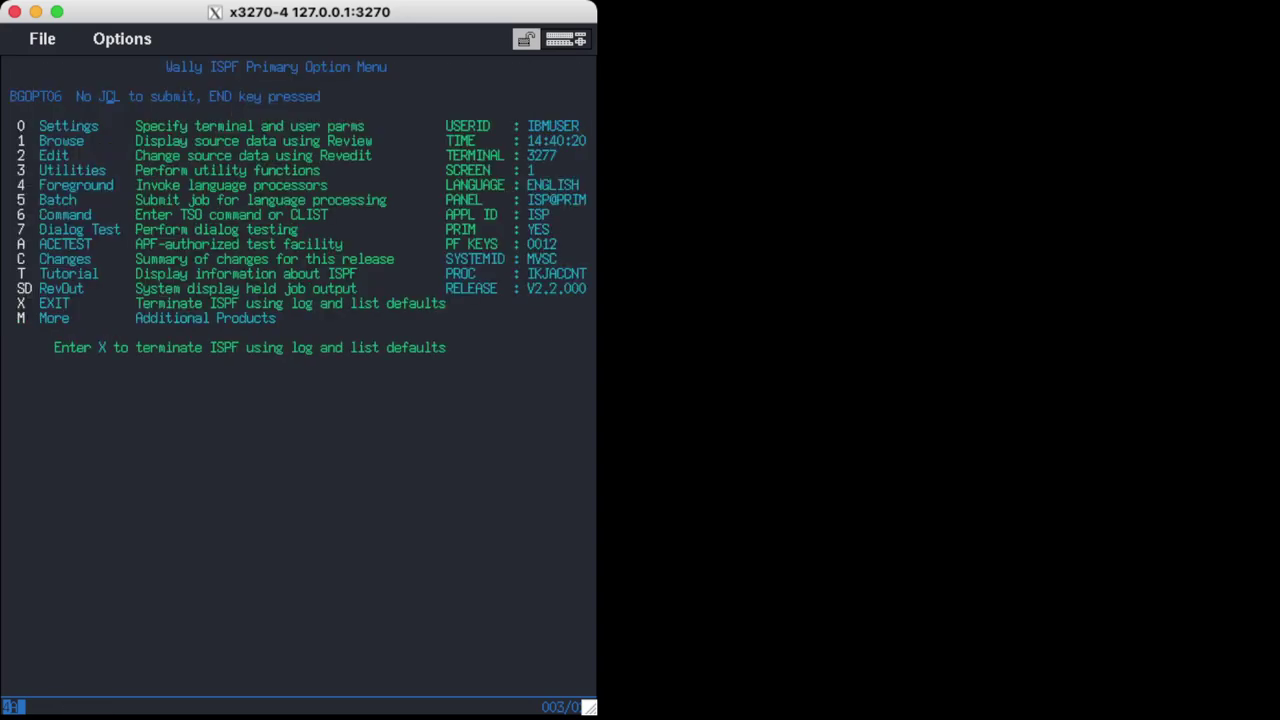
pyautogui.press('6')
# Clear the input error, open Additional Products (M), and view the WorldWatch (WW) time-zone map.
pyautogui.press('Escape')
pyautogui.press('Return')
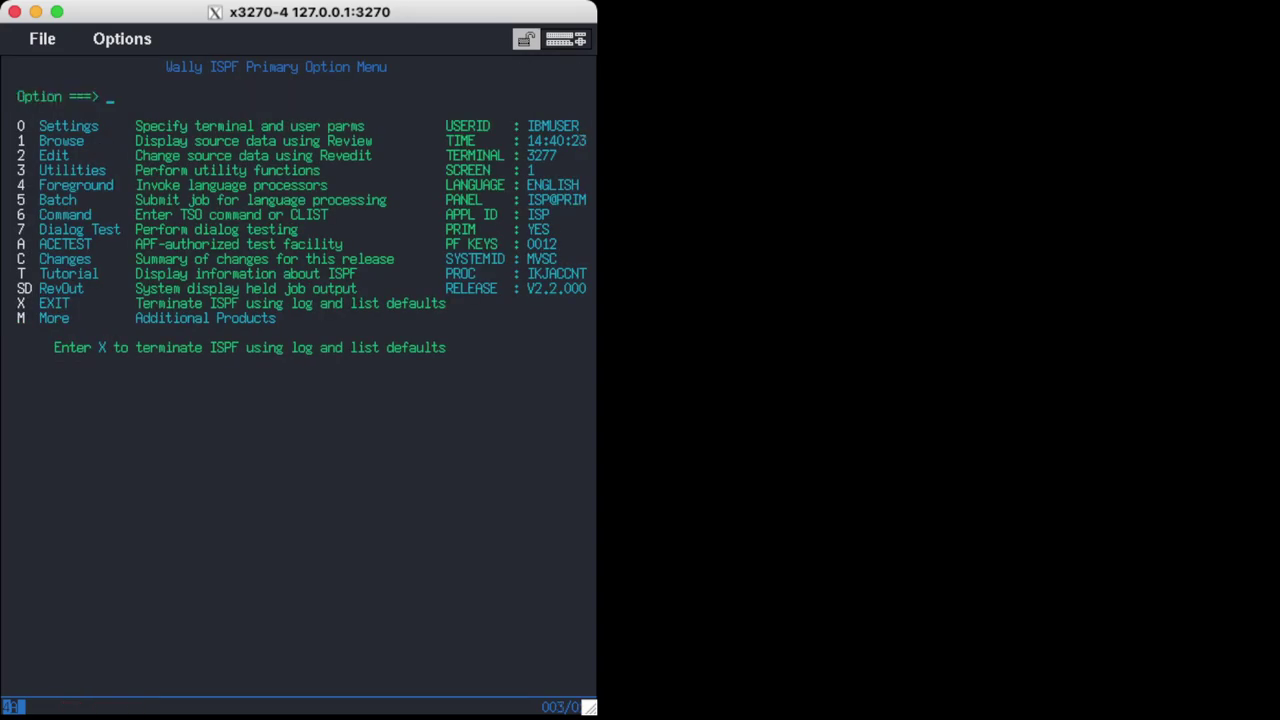
pyautogui.write('m')
pyautogui.press('Return')
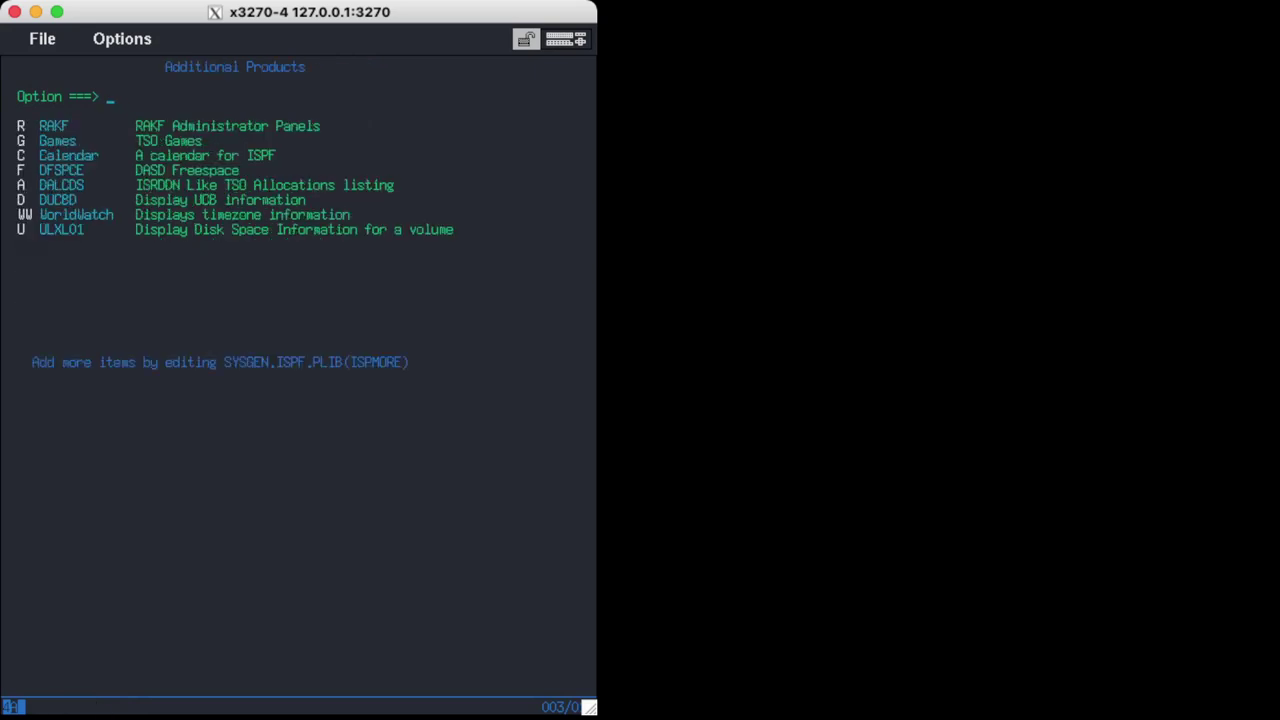
pyautogui.write('ww')
pyautogui.press('Return')
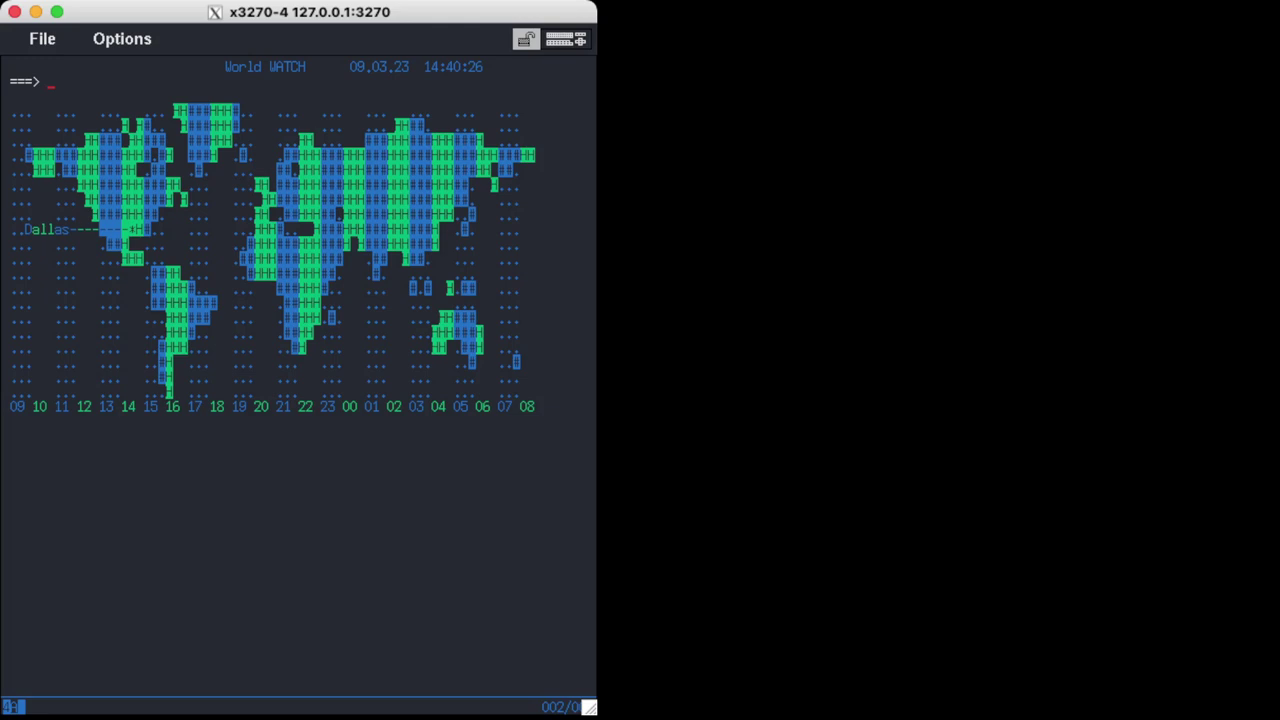
pyautogui.press('F3')
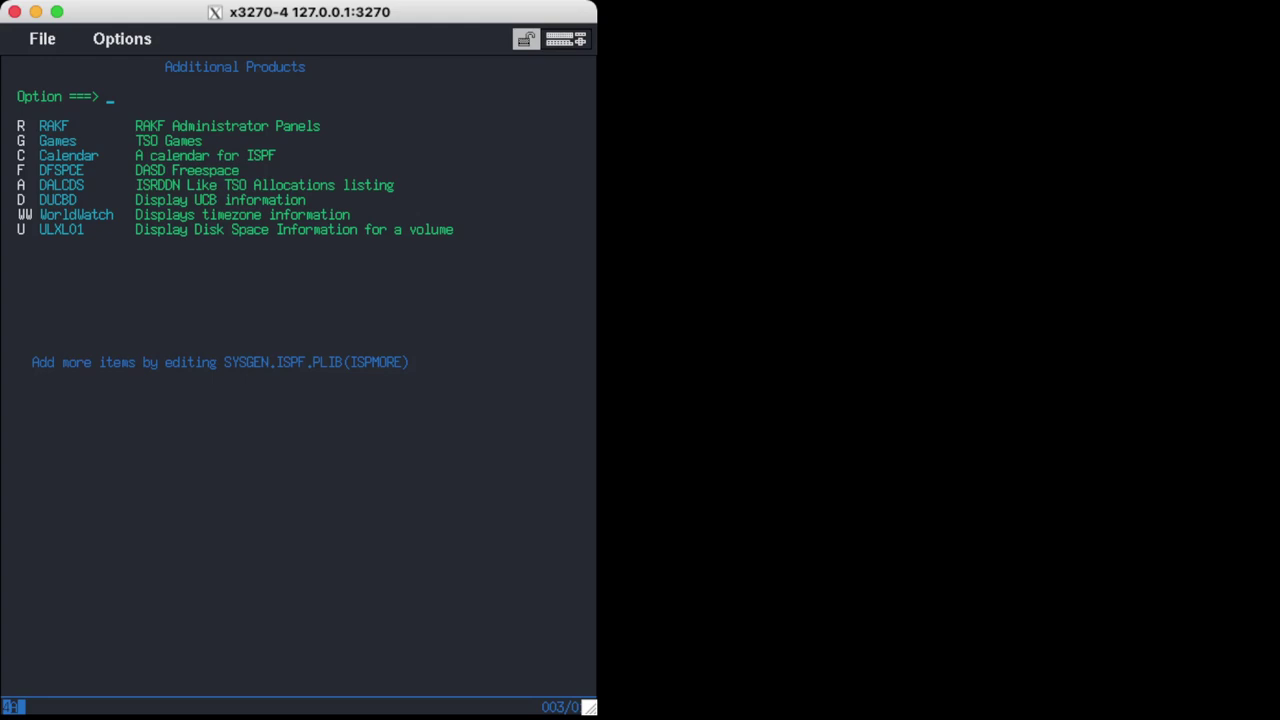
pyautogui.press('Return')
# Return from Additional Products to the ISPF Primary Option Menu with PF3.
pyautogui.press('F3')
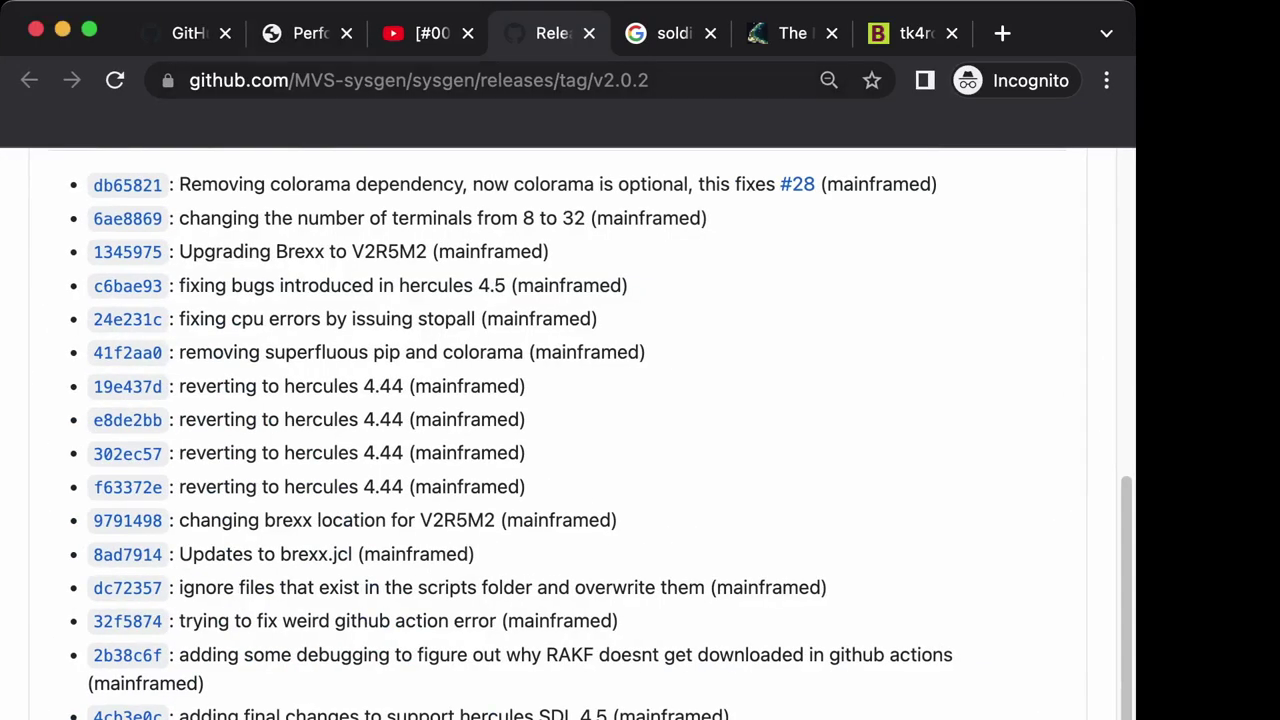
# Switch to the jaymoseley.com iSYSGENv7 guide and scroll through the DASD, IPL and console sections to ICK003D.
pyautogui.press('super+2')
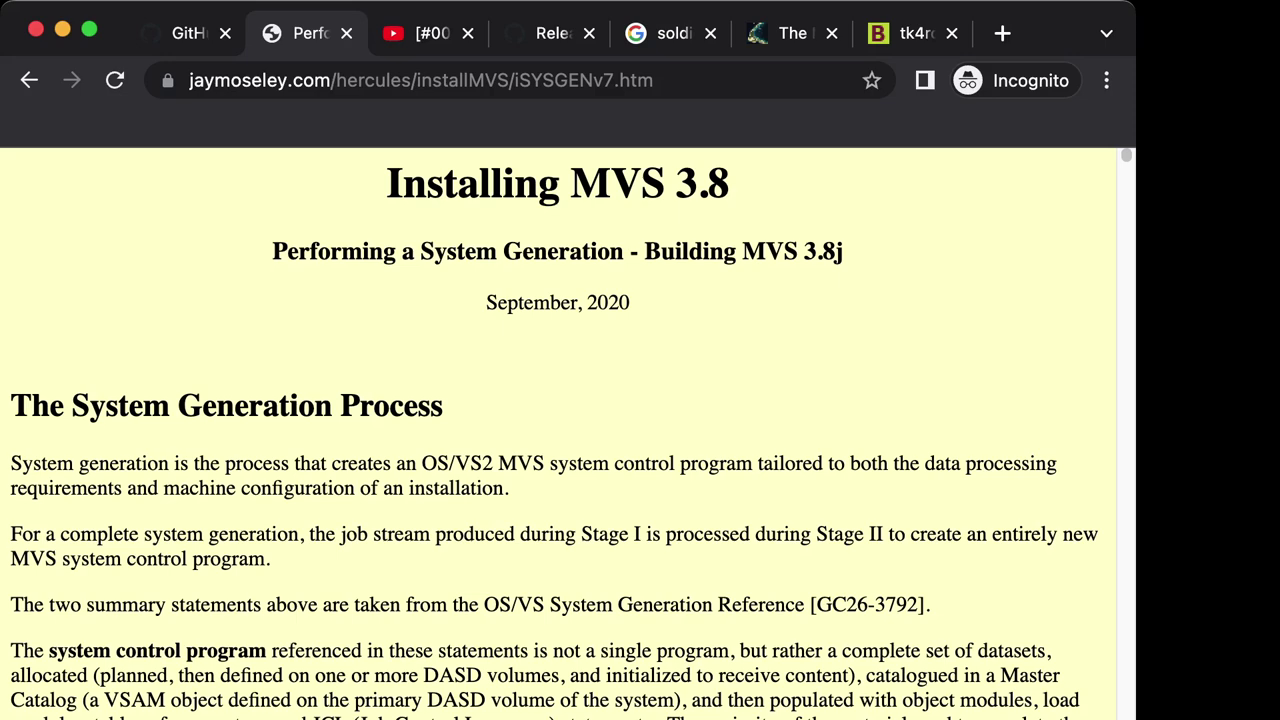
pyautogui.scroll(-4, 558, 433)
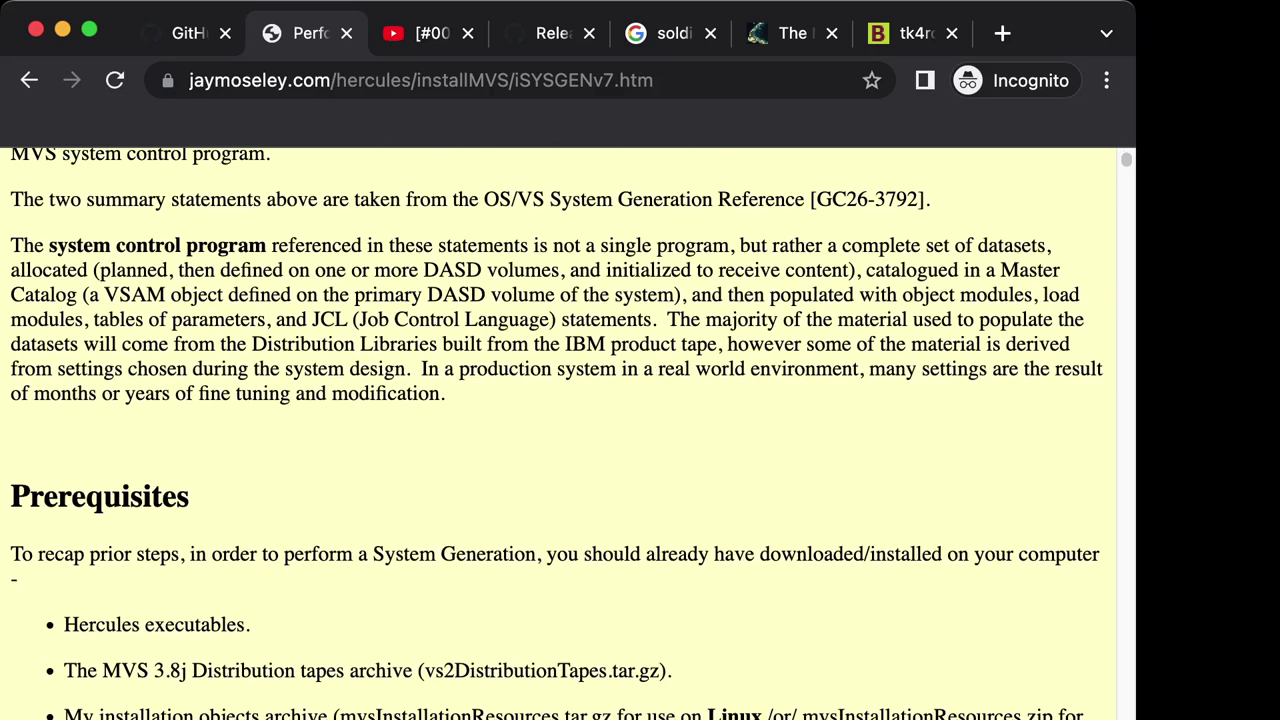
pyautogui.scroll(-15, 557, 433)
pyautogui.scroll(-10, 557, 430)
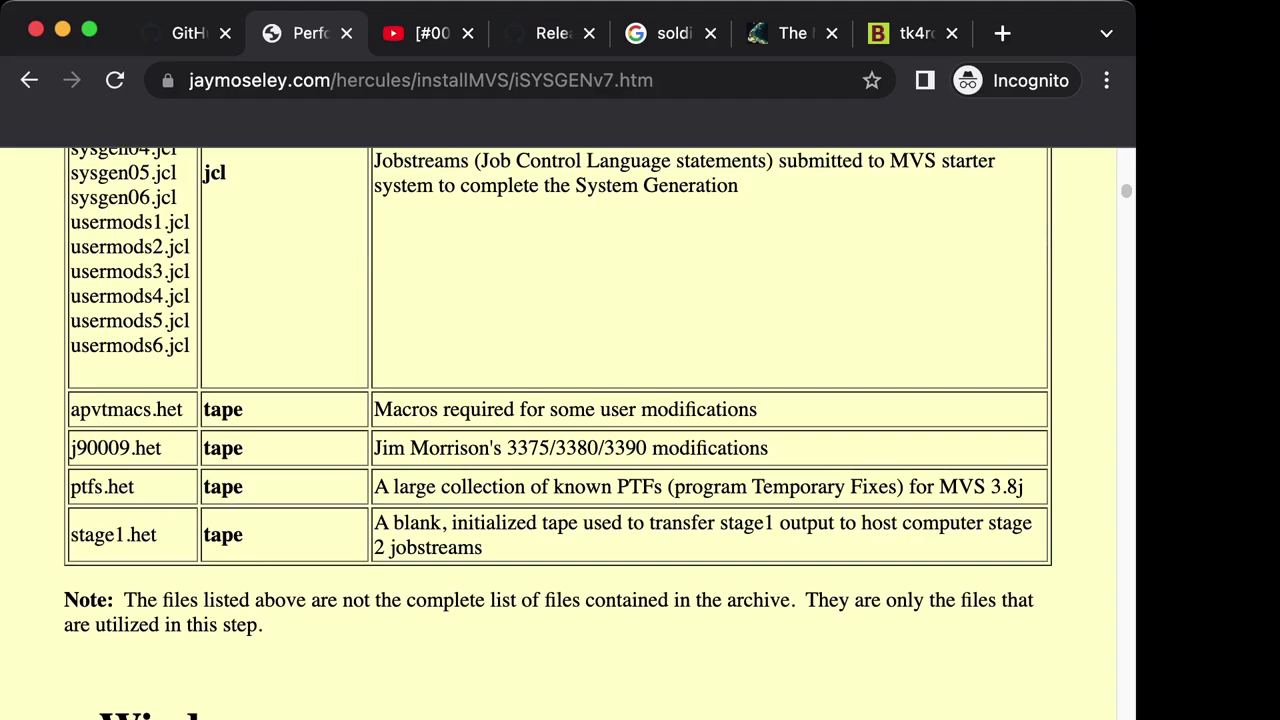
pyautogui.scroll(4, 557, 430)
pyautogui.scroll(-15, 557, 430)
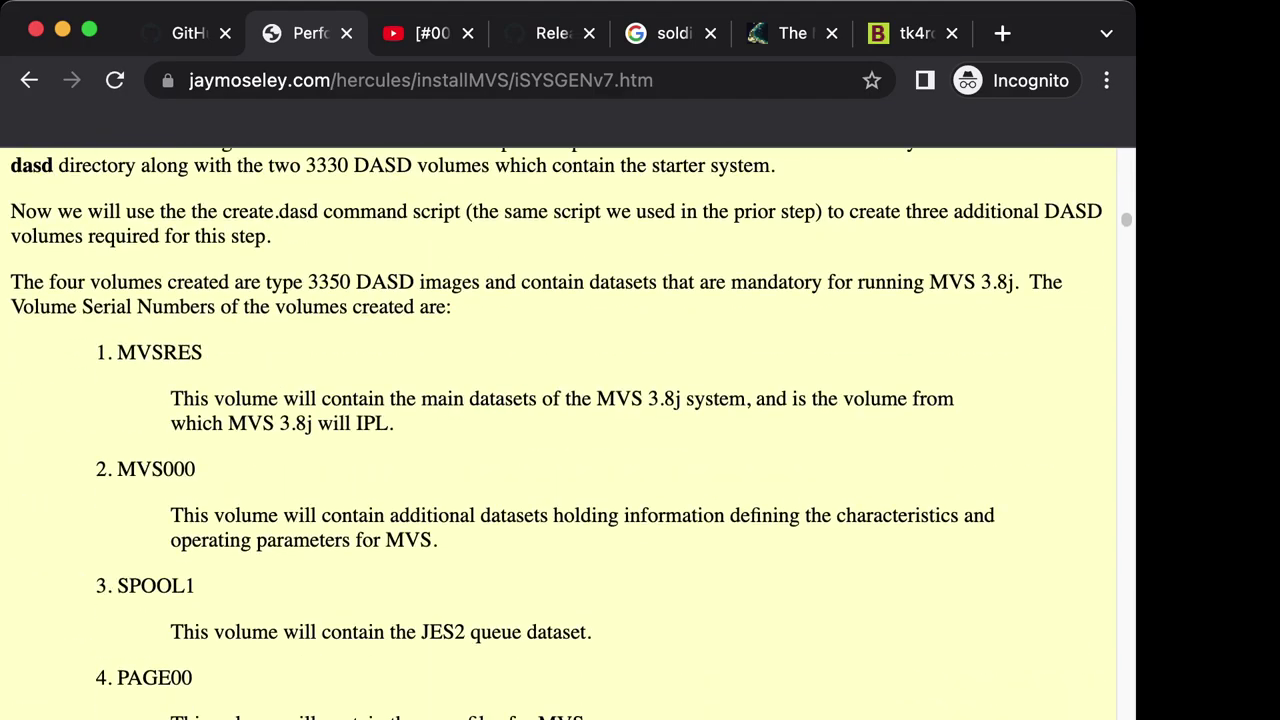
pyautogui.scroll(-5, 557, 430)
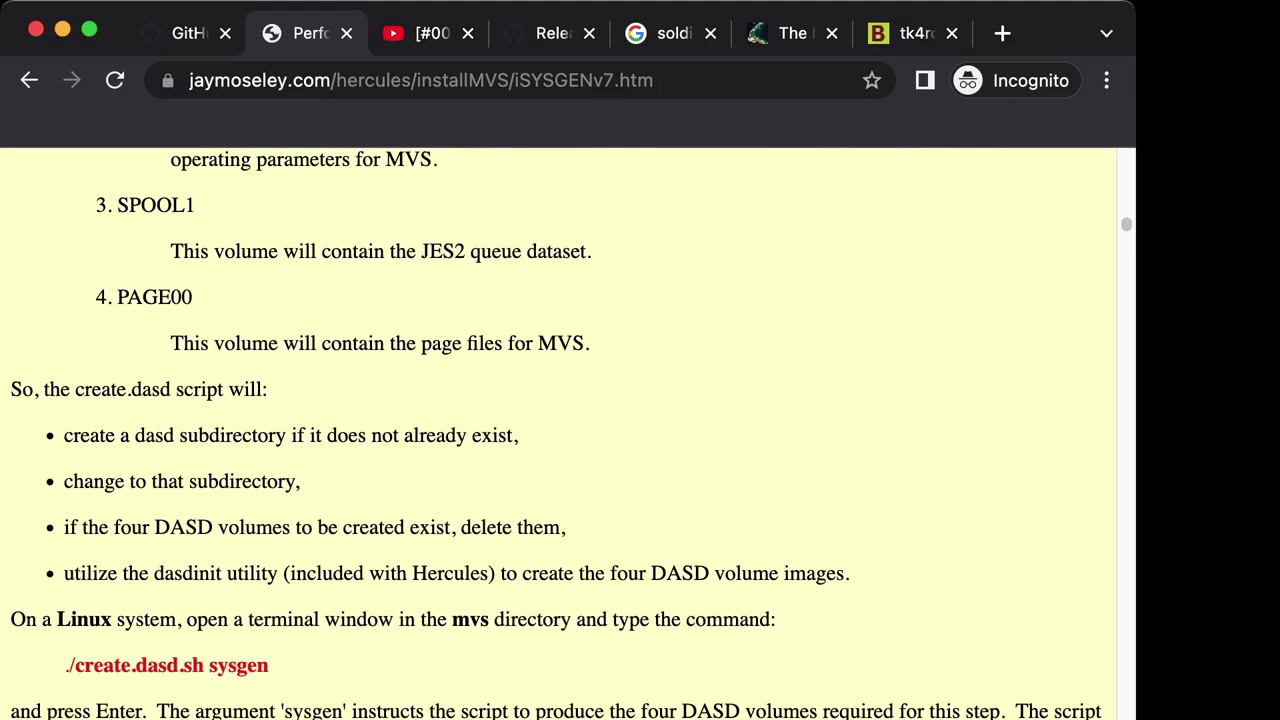
pyautogui.scroll(-15, 557, 430)
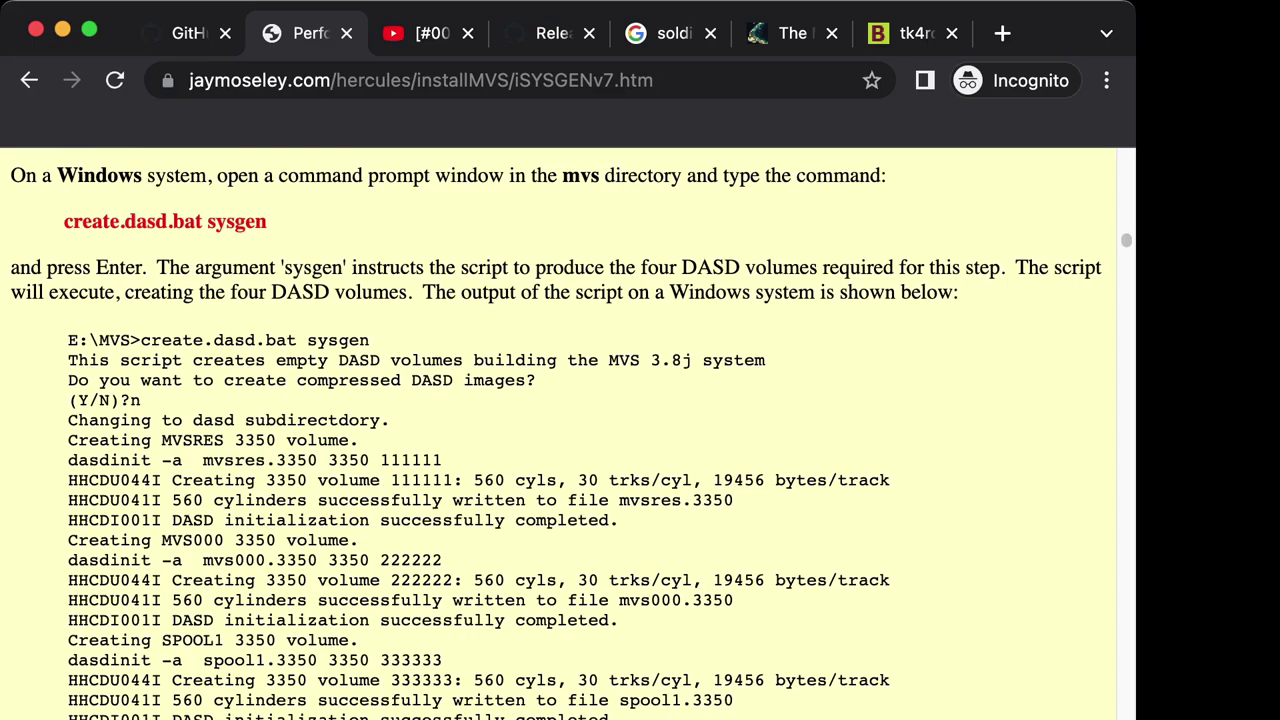
pyautogui.scroll(-15, 557, 430)
pyautogui.scroll(-5, 557, 430)
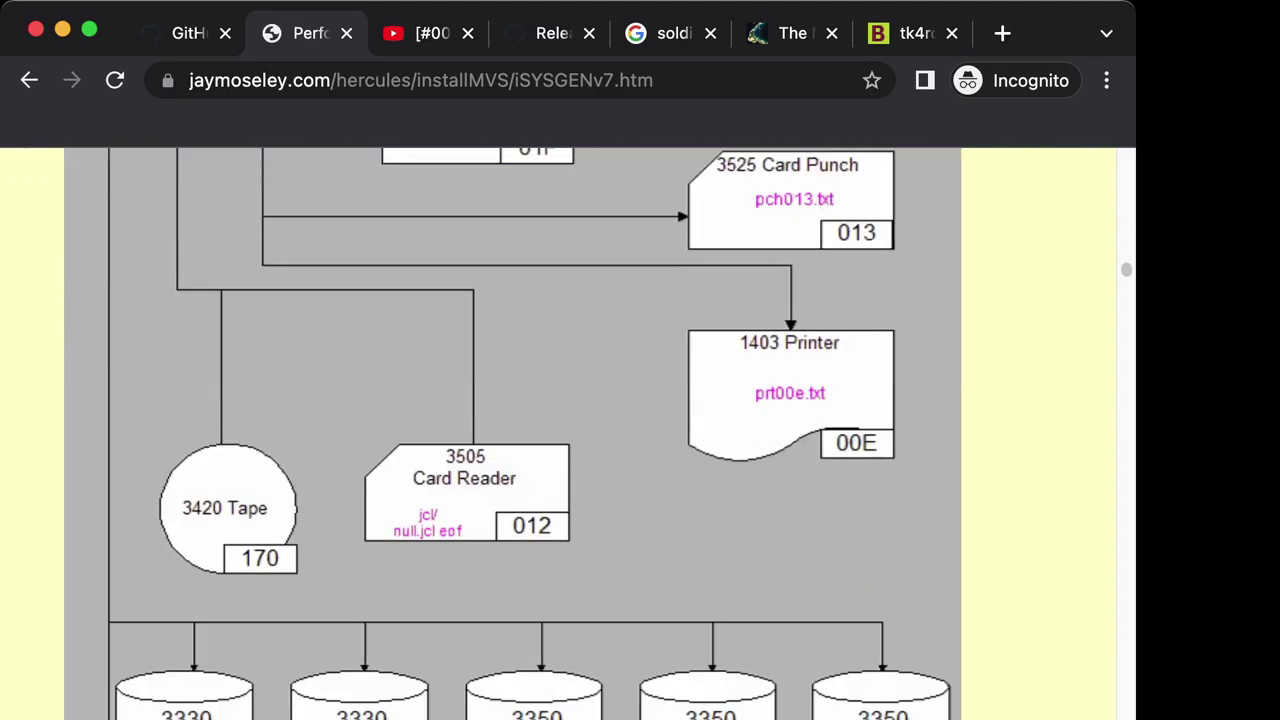
pyautogui.scroll(-15, 557, 430)
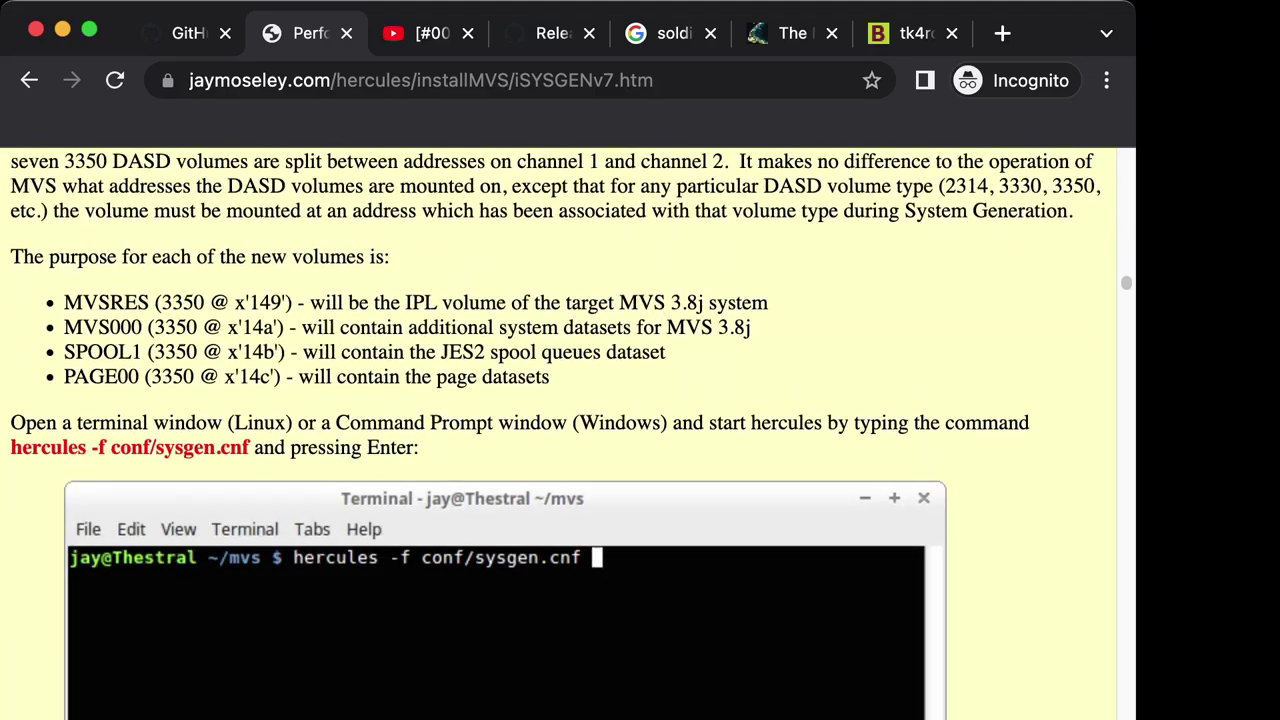
pyautogui.scroll(-20, 557, 430)
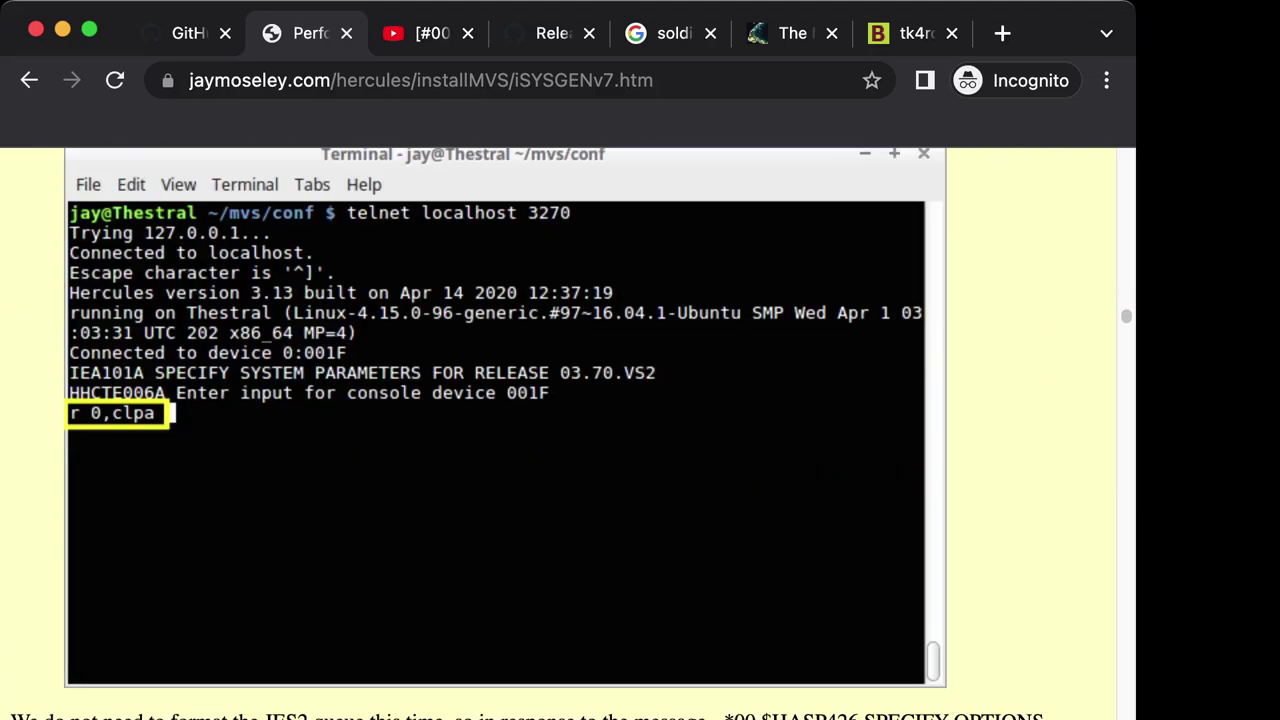
pyautogui.scroll(-20, 557, 430)
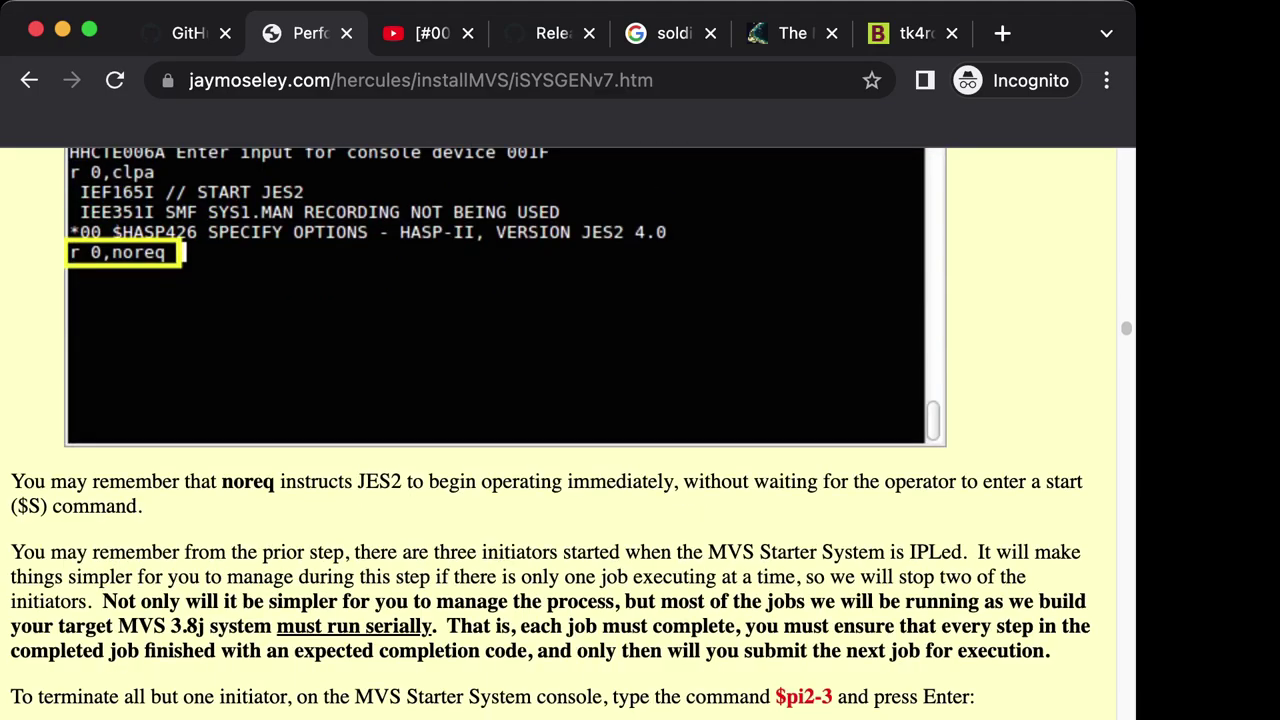
pyautogui.scroll(-20, 557, 430)
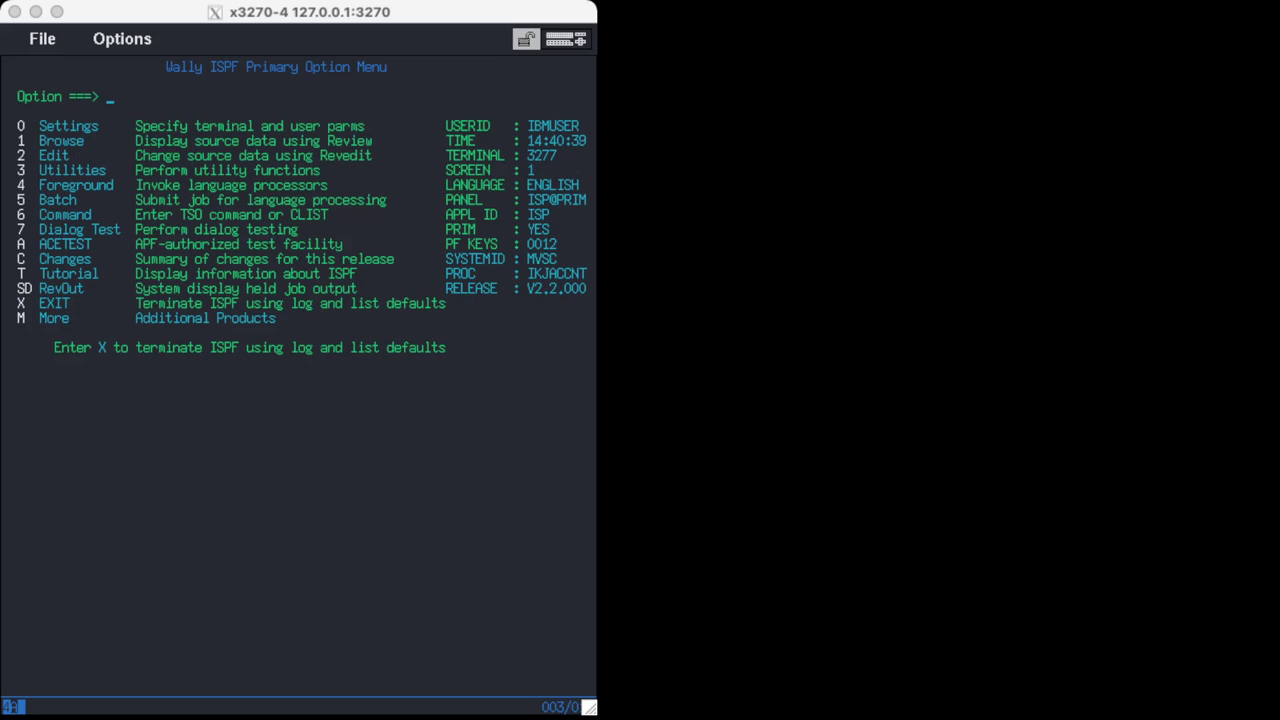
# Choose option 2 to reach the Revedit entry panel, then leave it with F3.
pyautogui.write('2')
pyautogui.press('Return')
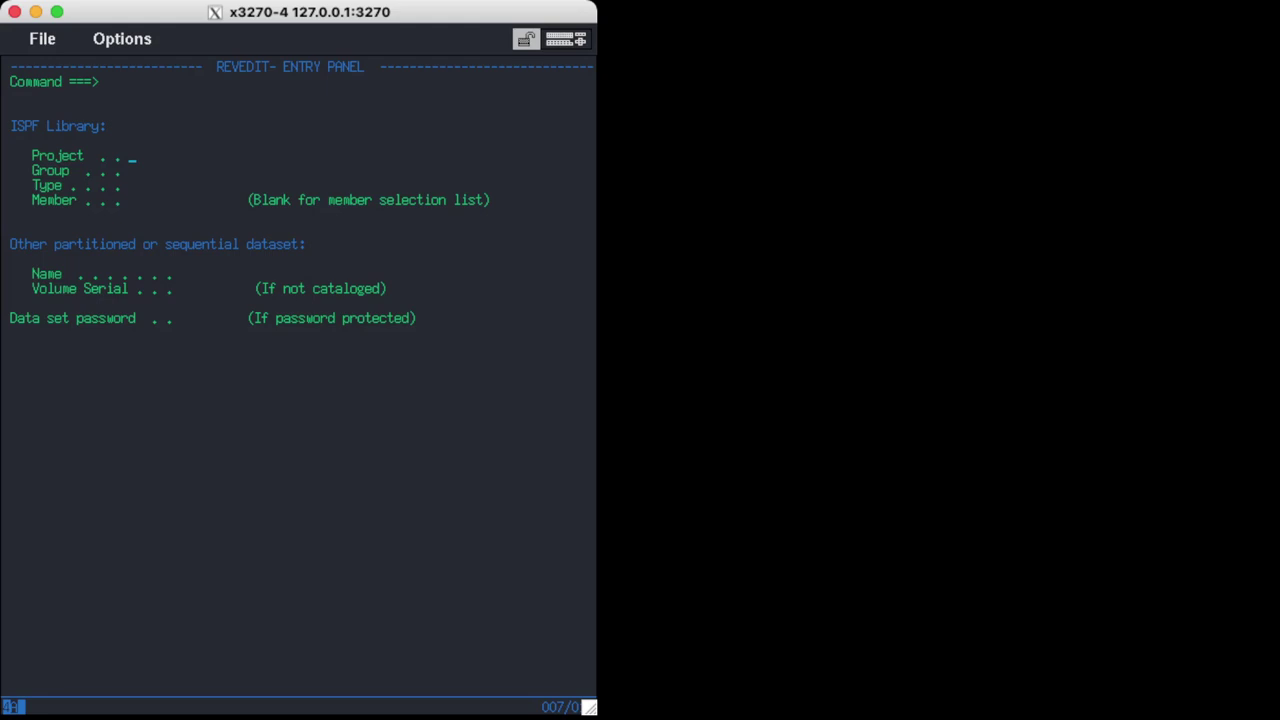
pyautogui.press('F3')
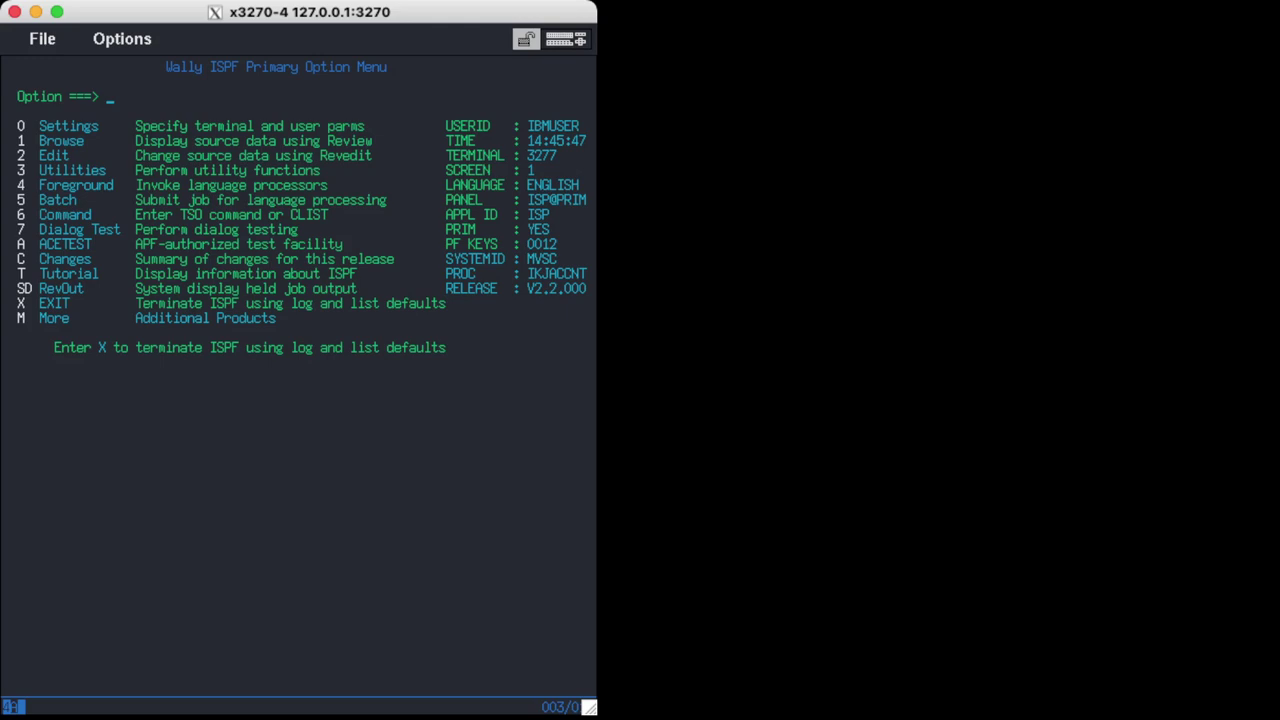
pyautogui.press('Return')
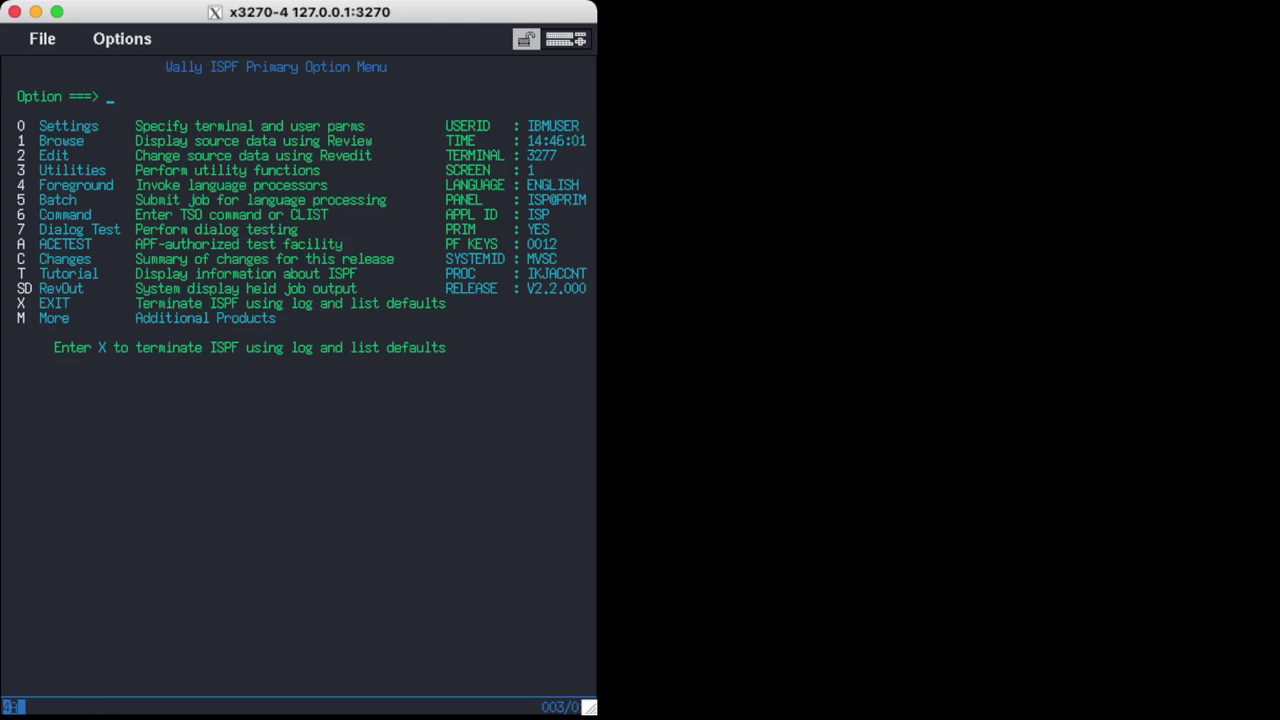